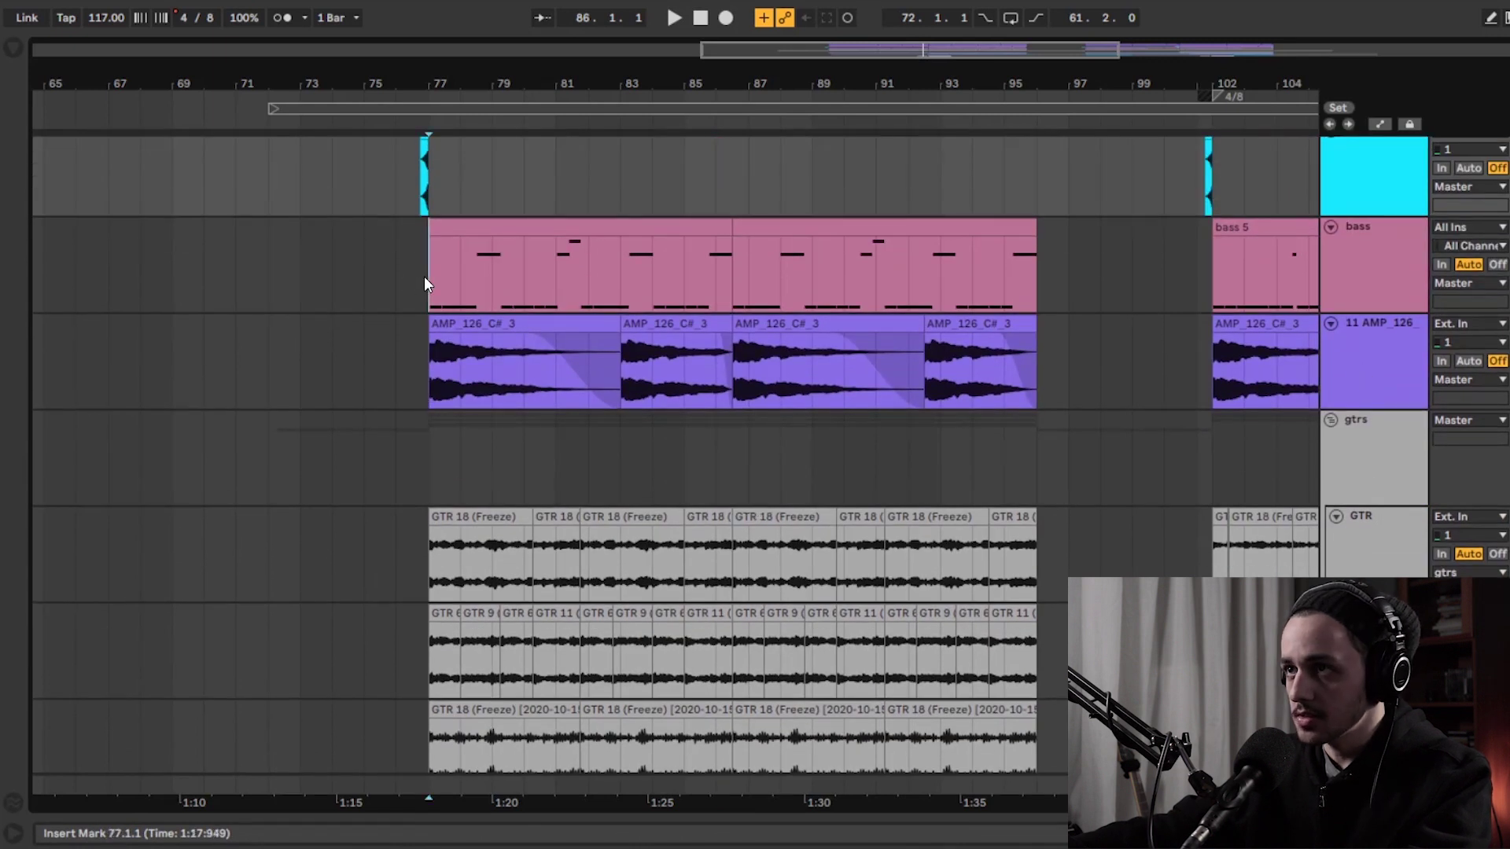
- Play the arrangement from bar 77 and look over its tracks from bass through guitars down to the piano group
left_click(423, 277)
key("space")
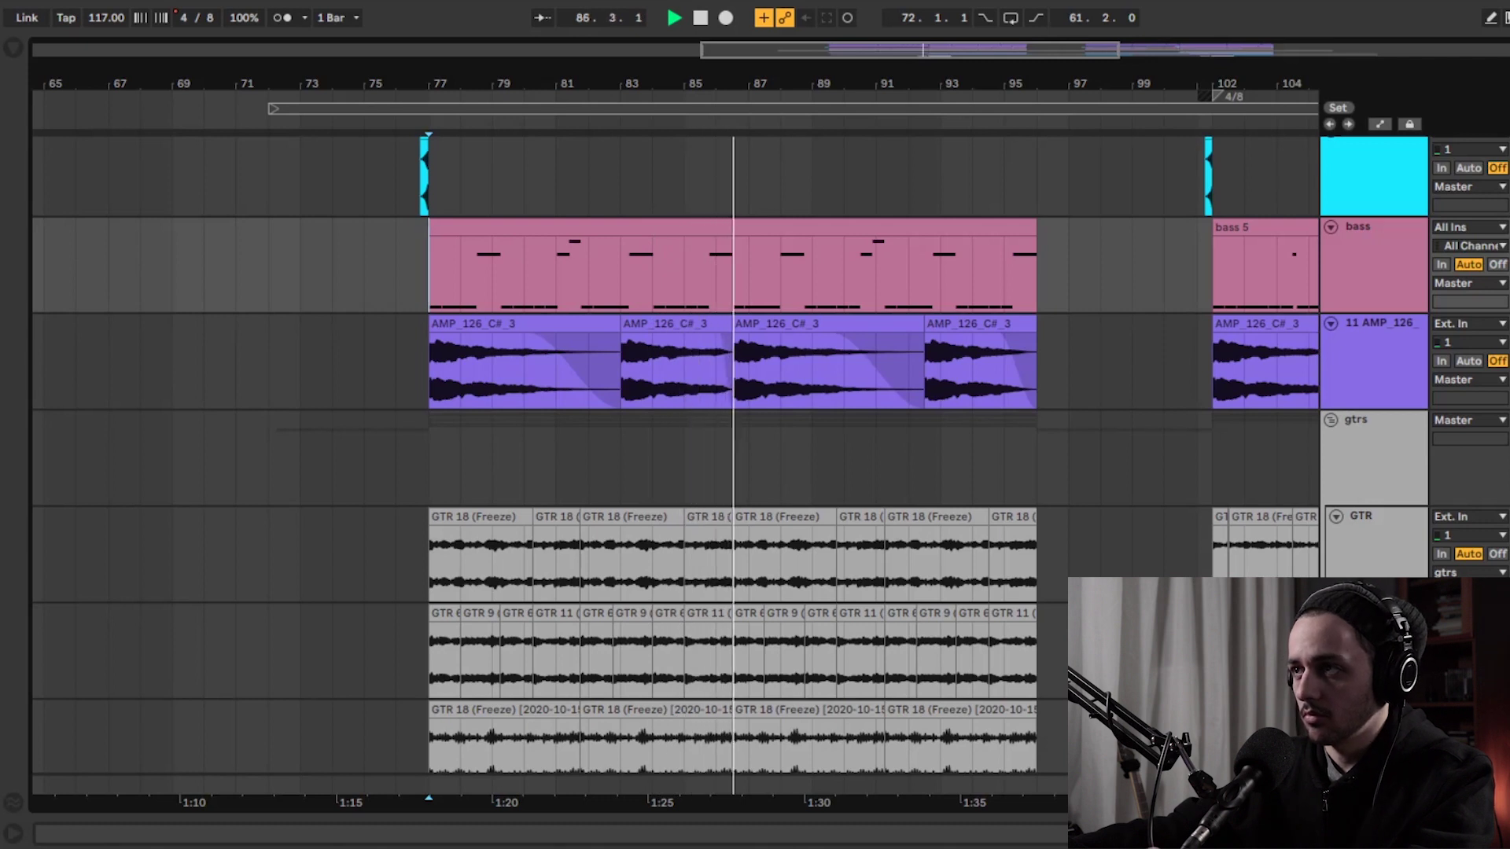
scroll(677, 463, "down", 10)
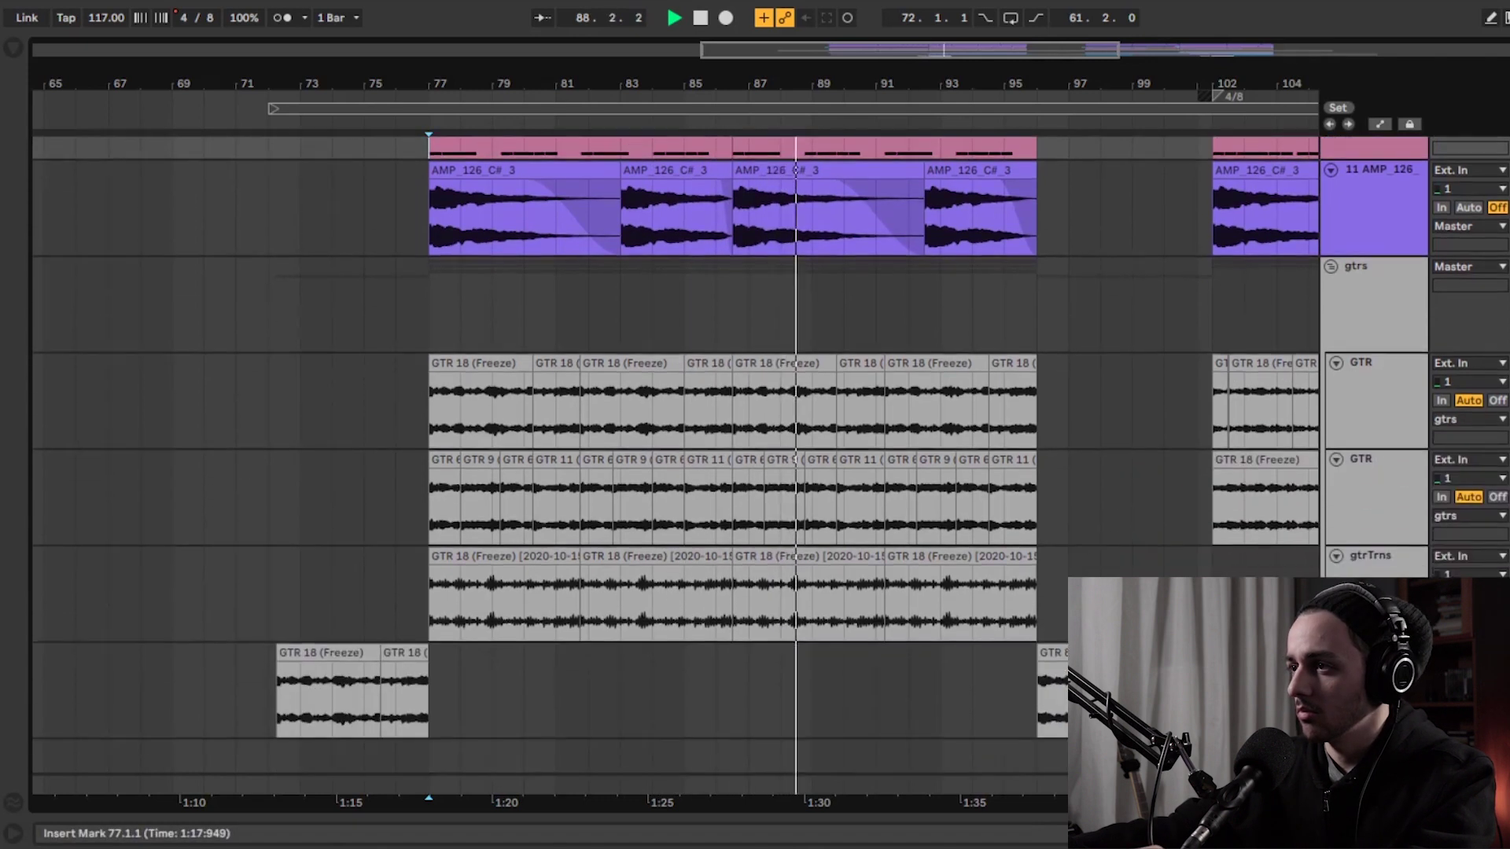
scroll(771, 464, "down", 7)
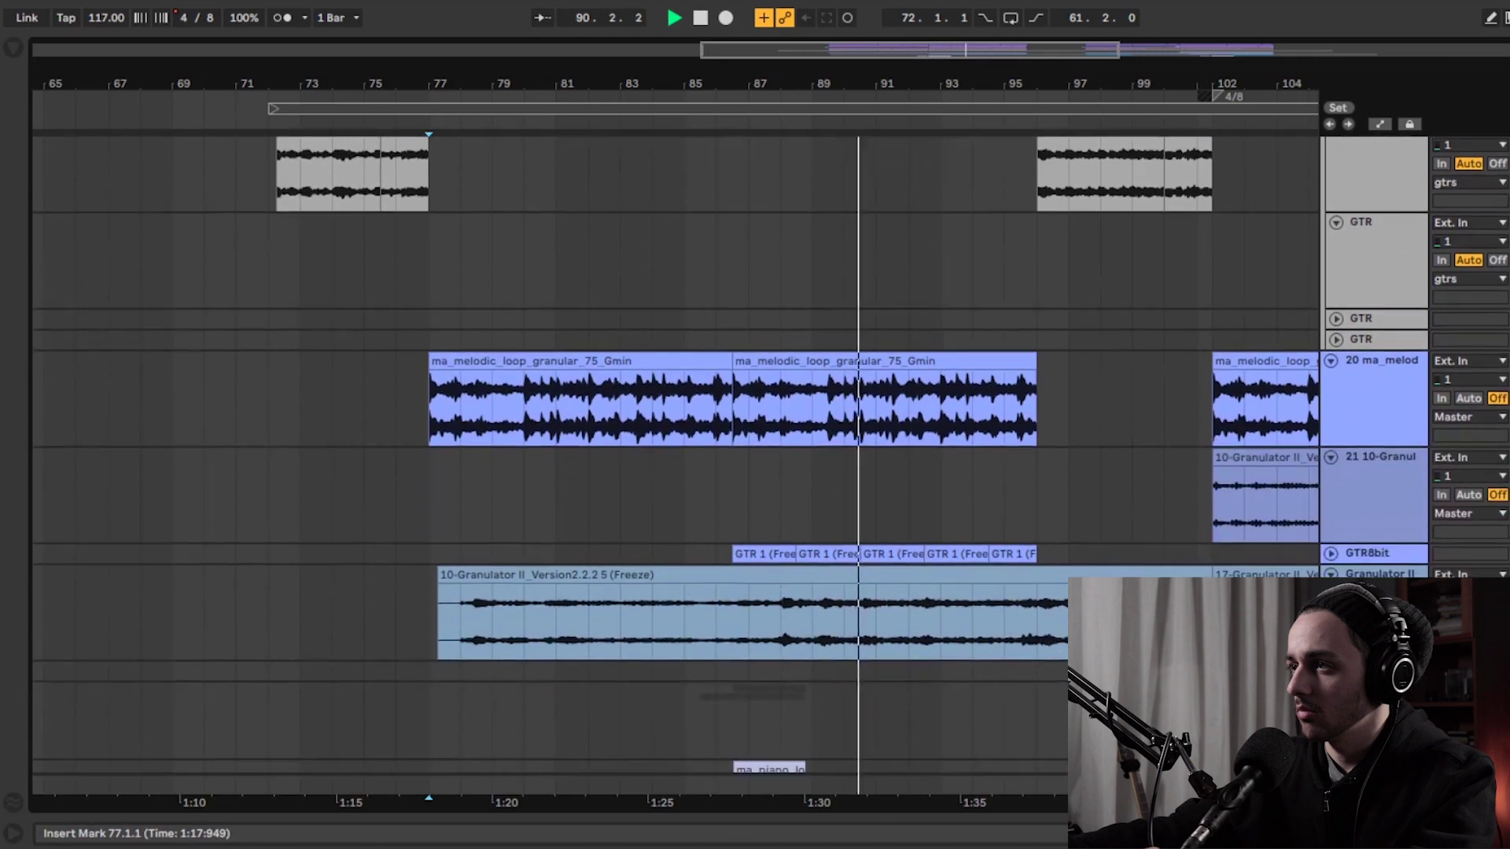
scroll(676, 464, "down", 1)
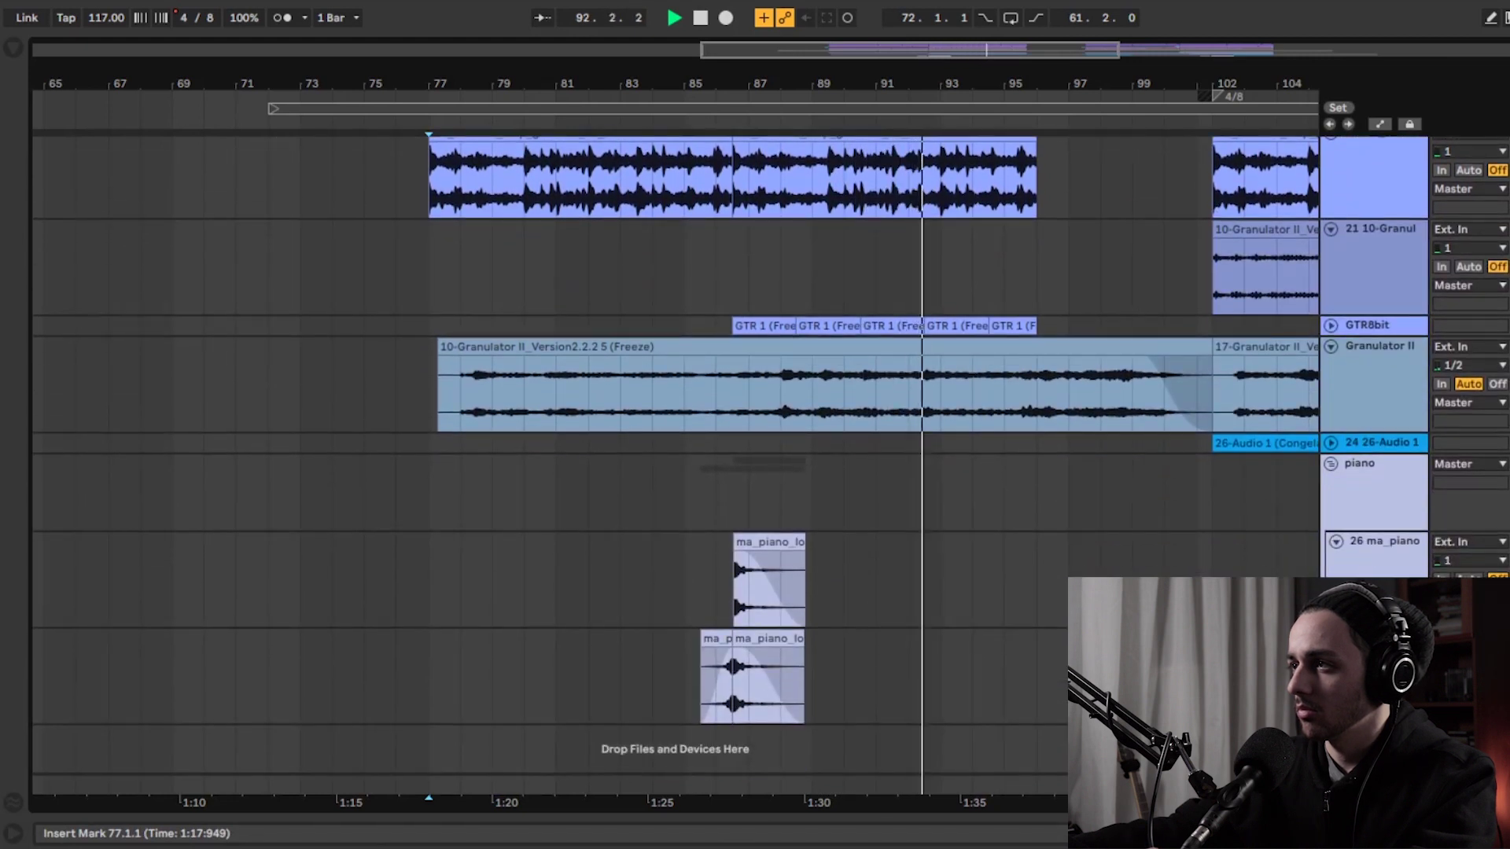
scroll(677, 464, "up", 12)
scroll(676, 464, "up", 4)
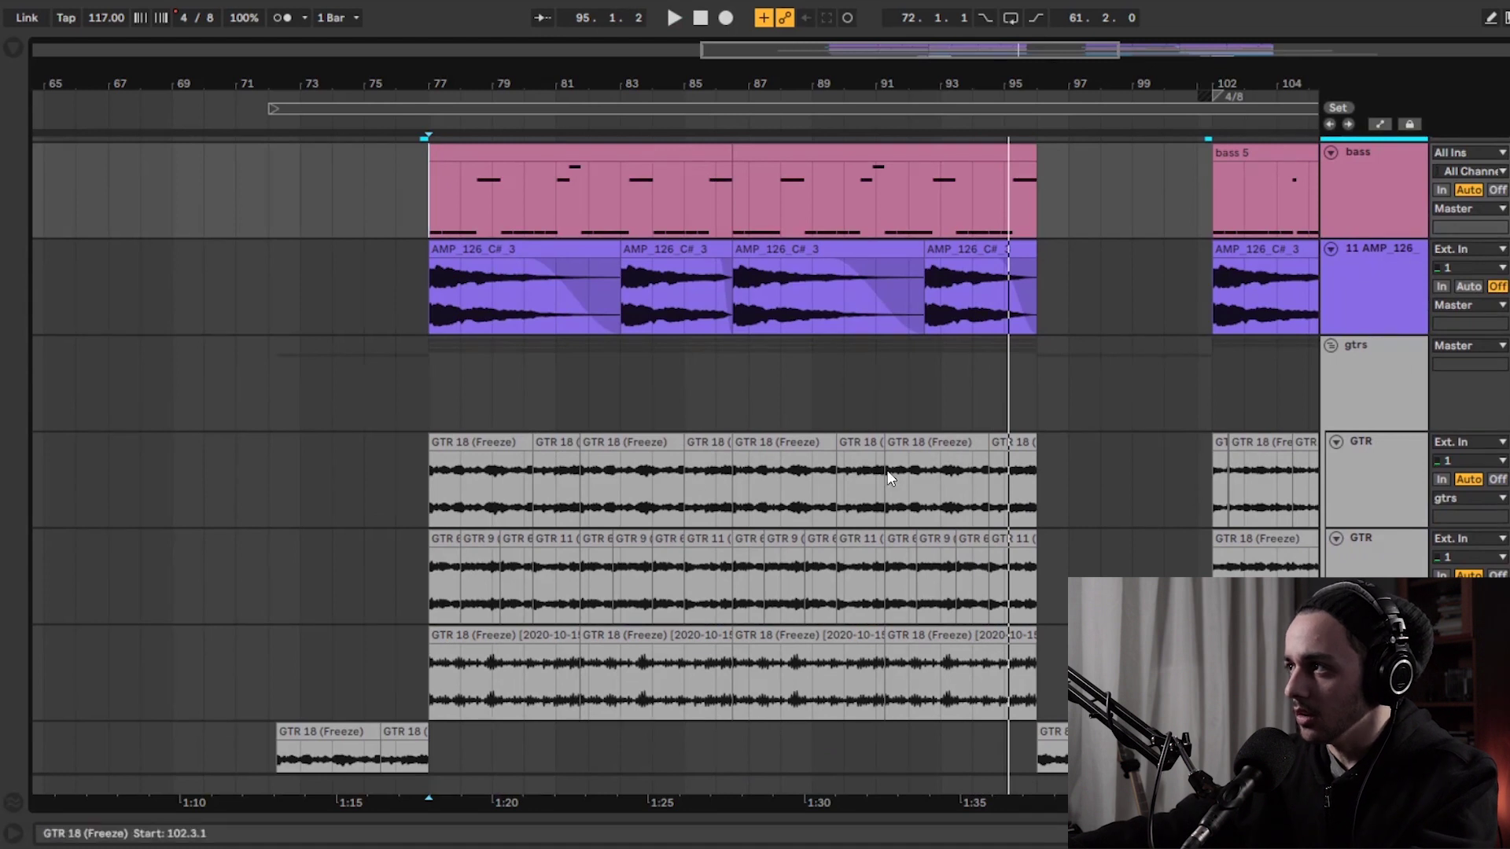
- Replay the arrangement from bar 77, starting on the first GTR track, and look over the bass and drum loop tracks
left_click(437, 507)
left_click(425, 492)
key("space")
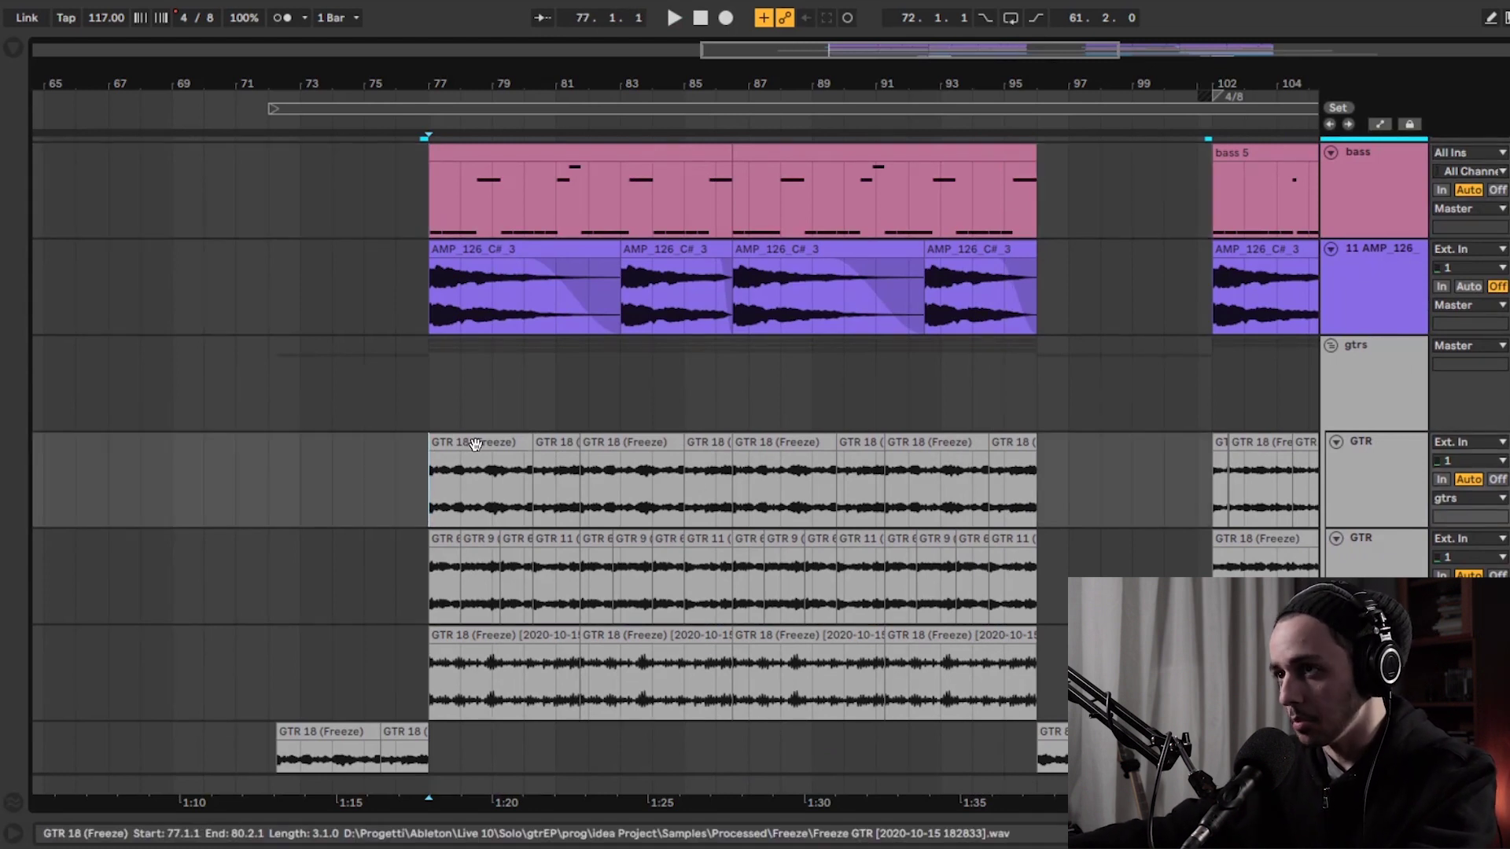
key("space")
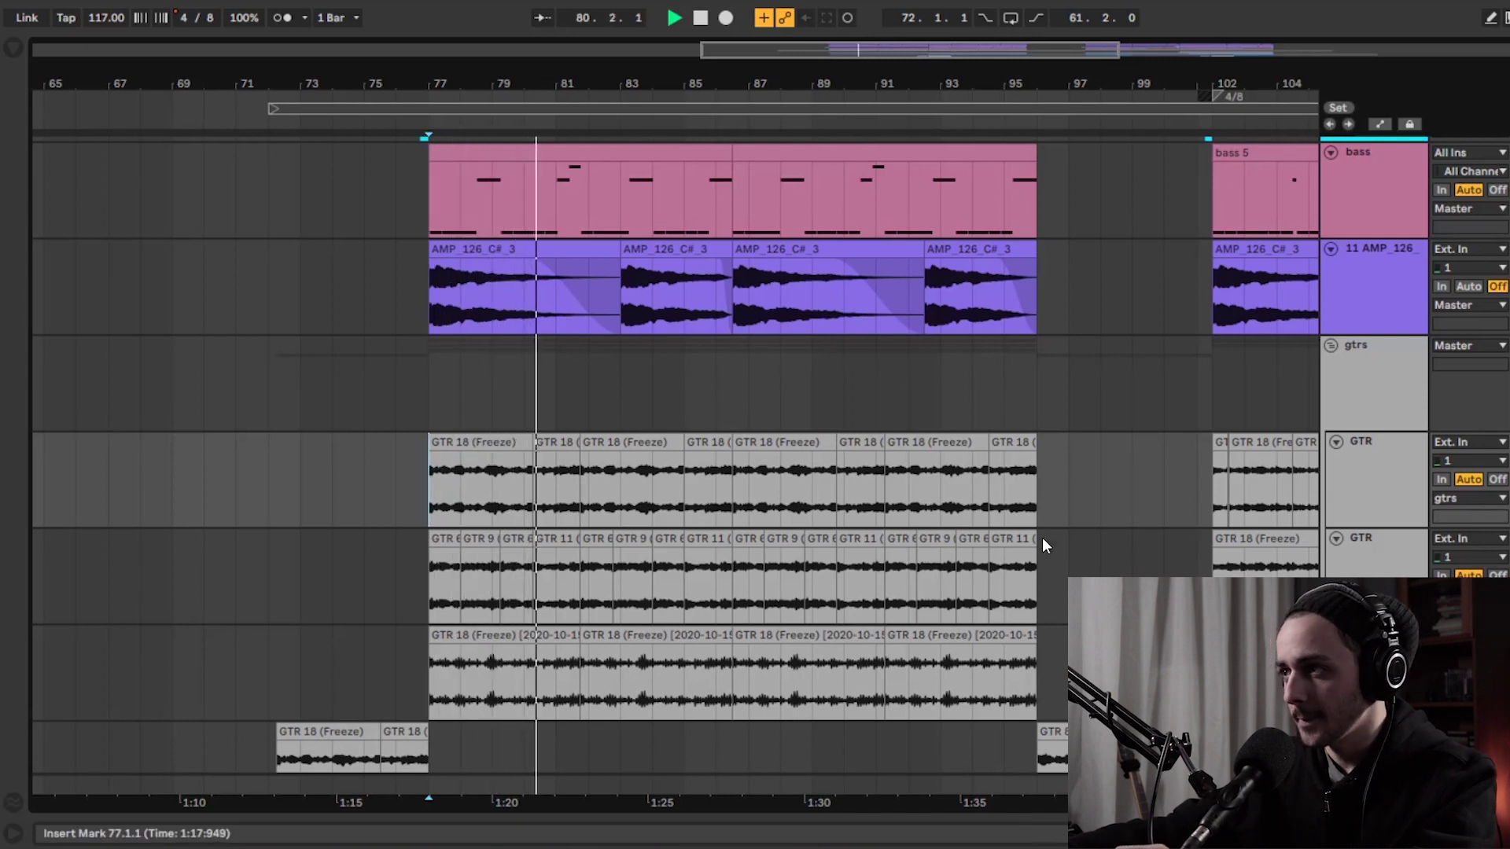
scroll(1030, 511, "up", 2)
scroll(1021, 484, "up", 2)
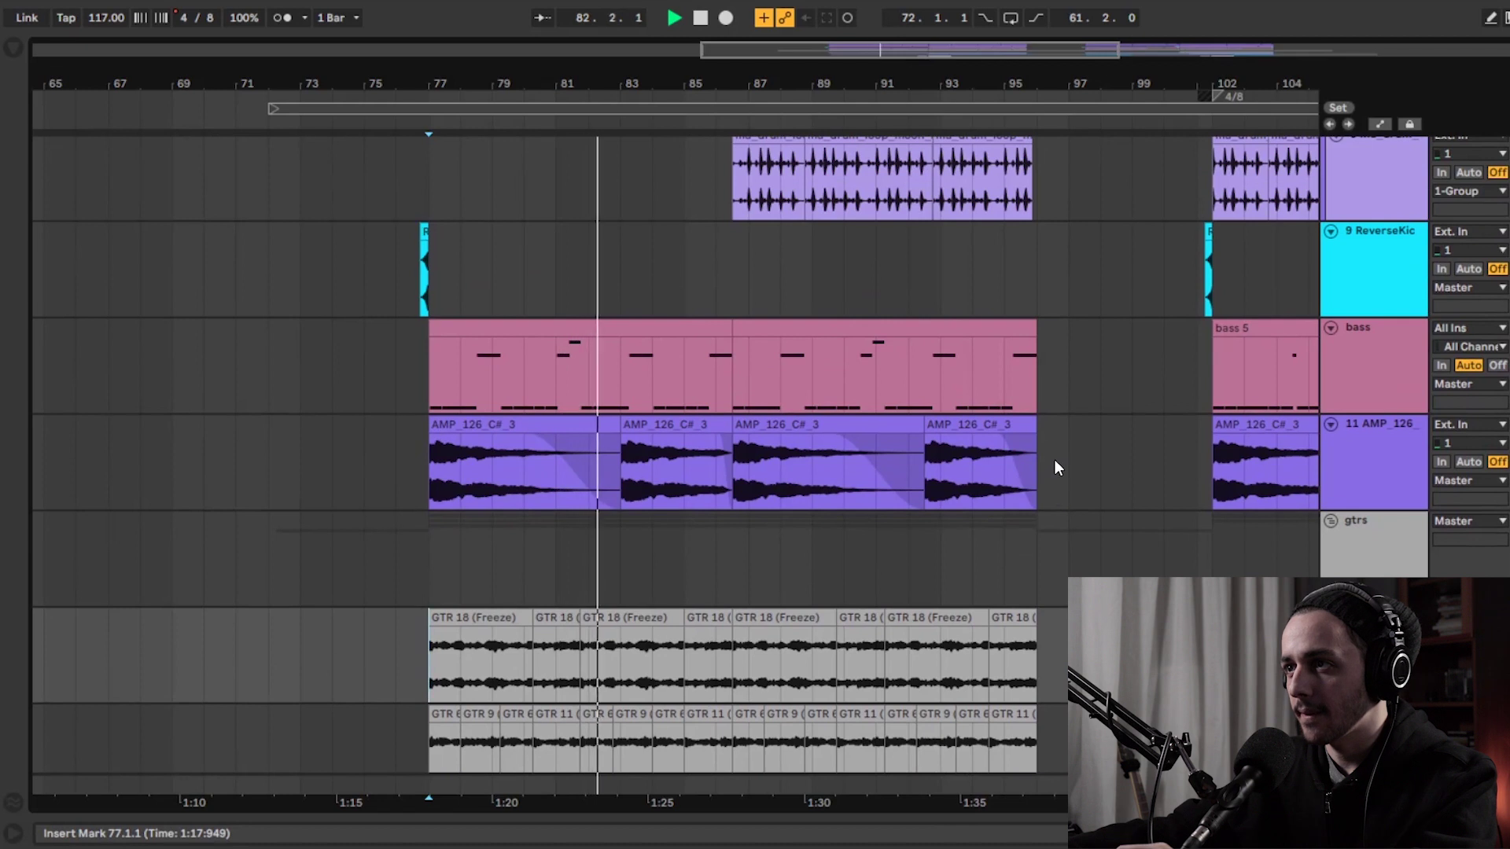
scroll(975, 461, "up", 2)
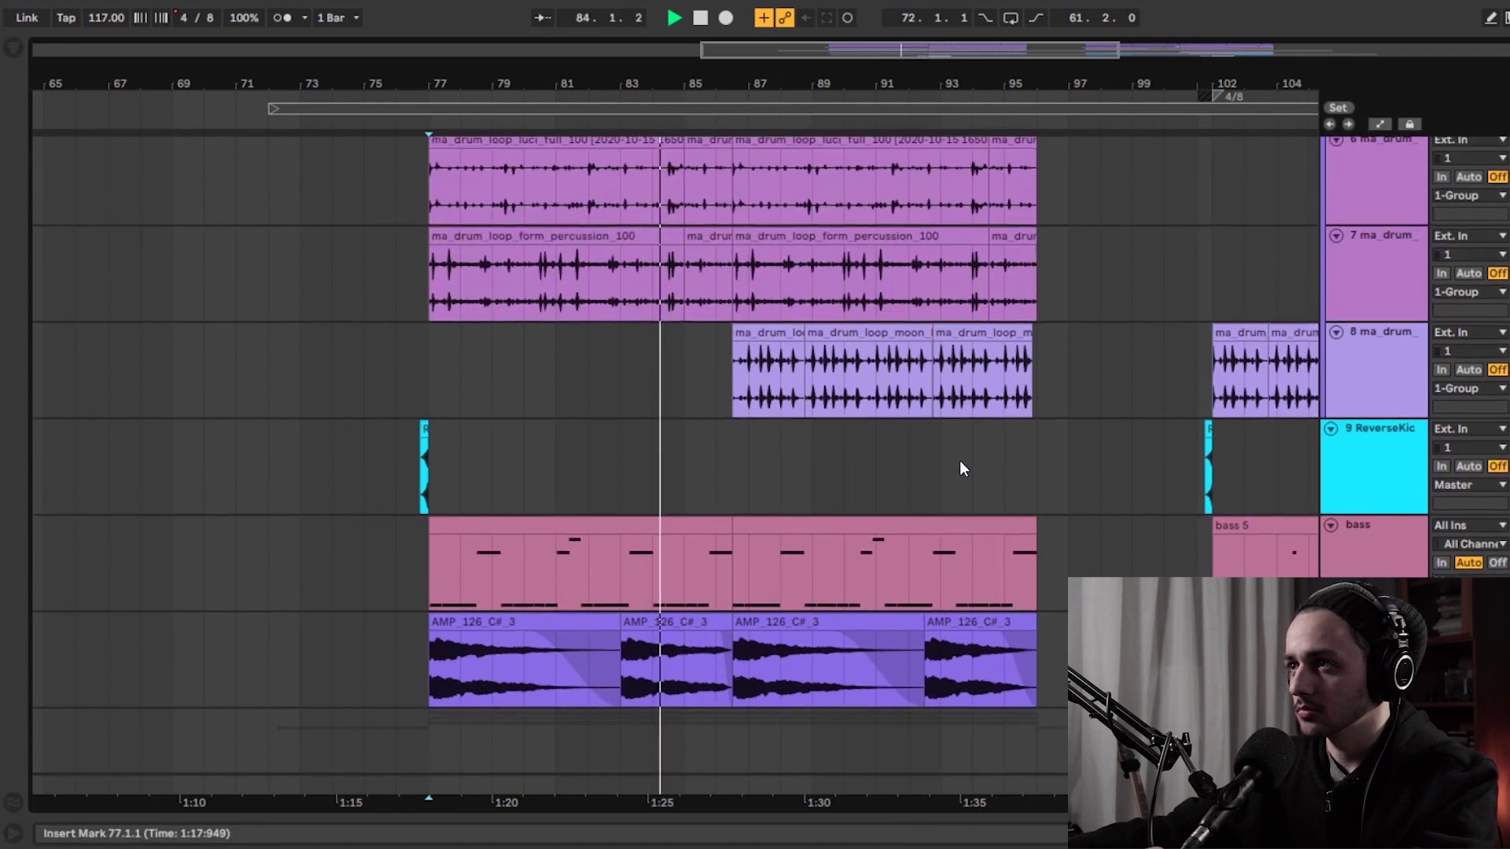
key("space")
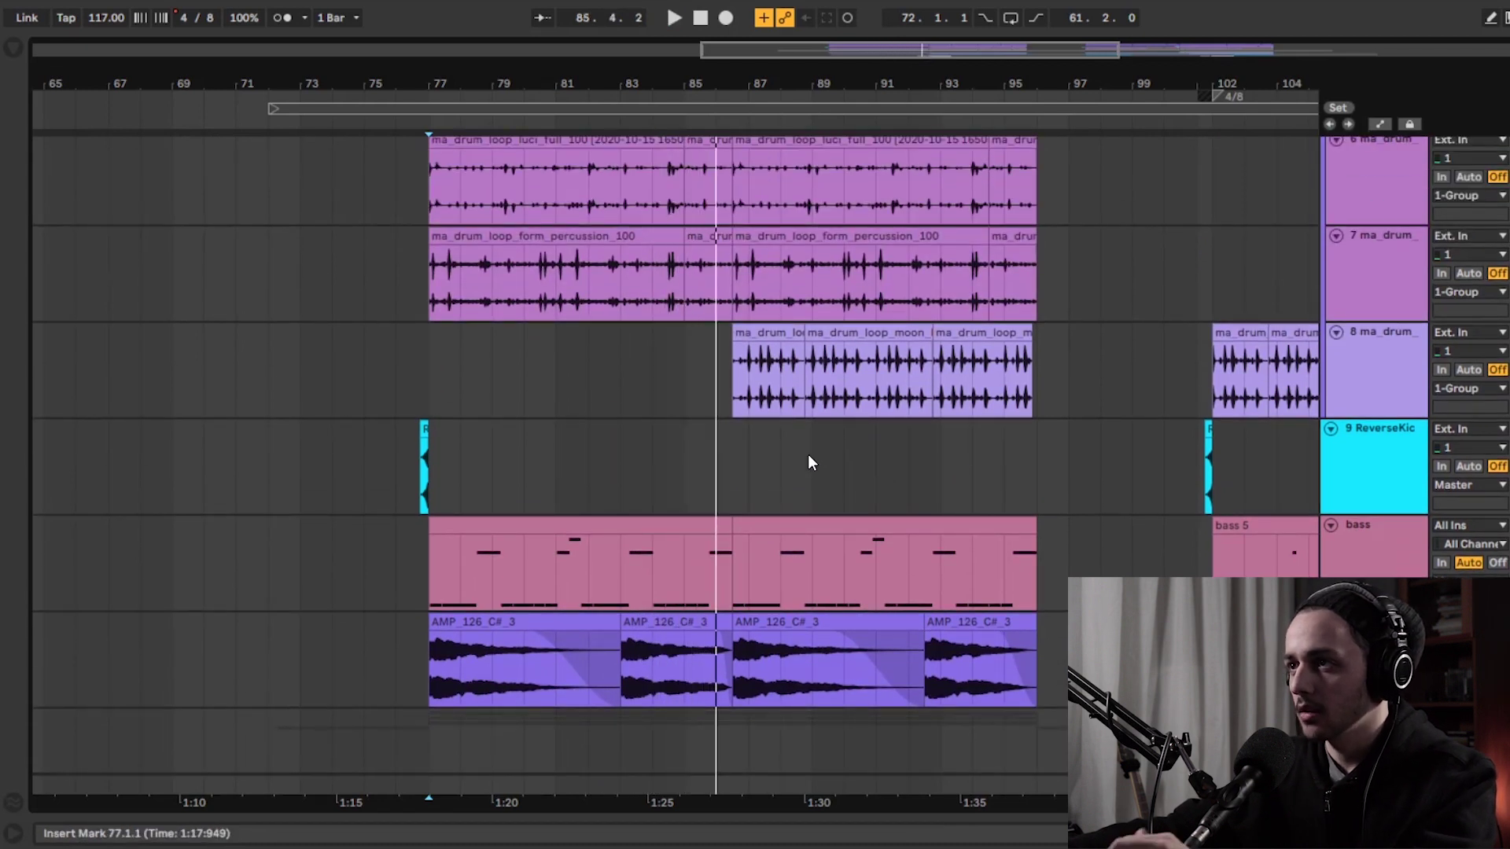
- Place the insert marker at bar 77 on the kick track and close the Splice window showing the Paths pack
scroll(809, 455, "up", 1)
scroll(809, 455, "up", 3)
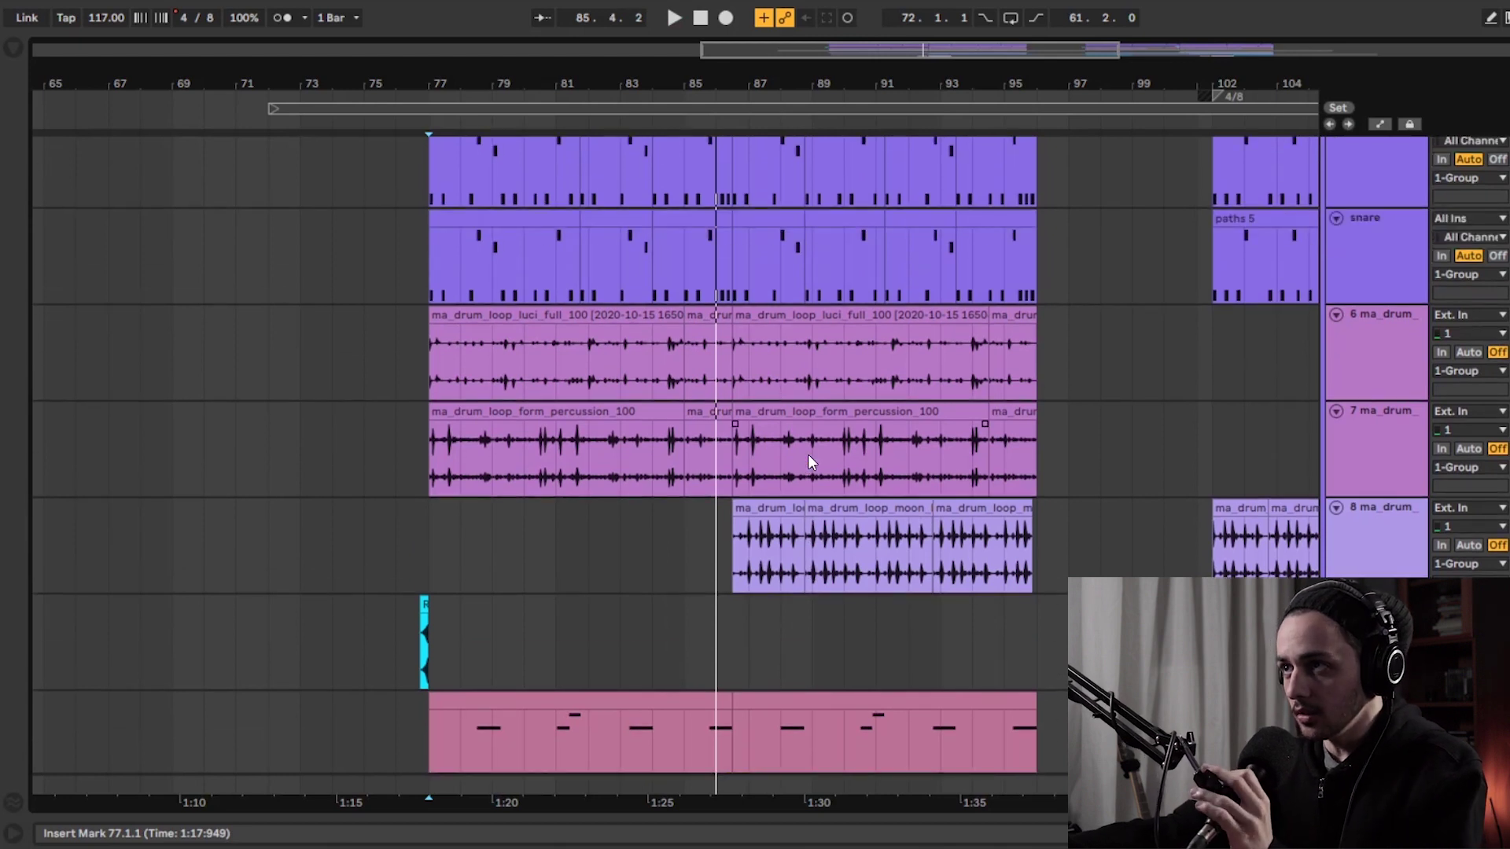
scroll(808, 455, "up", 1)
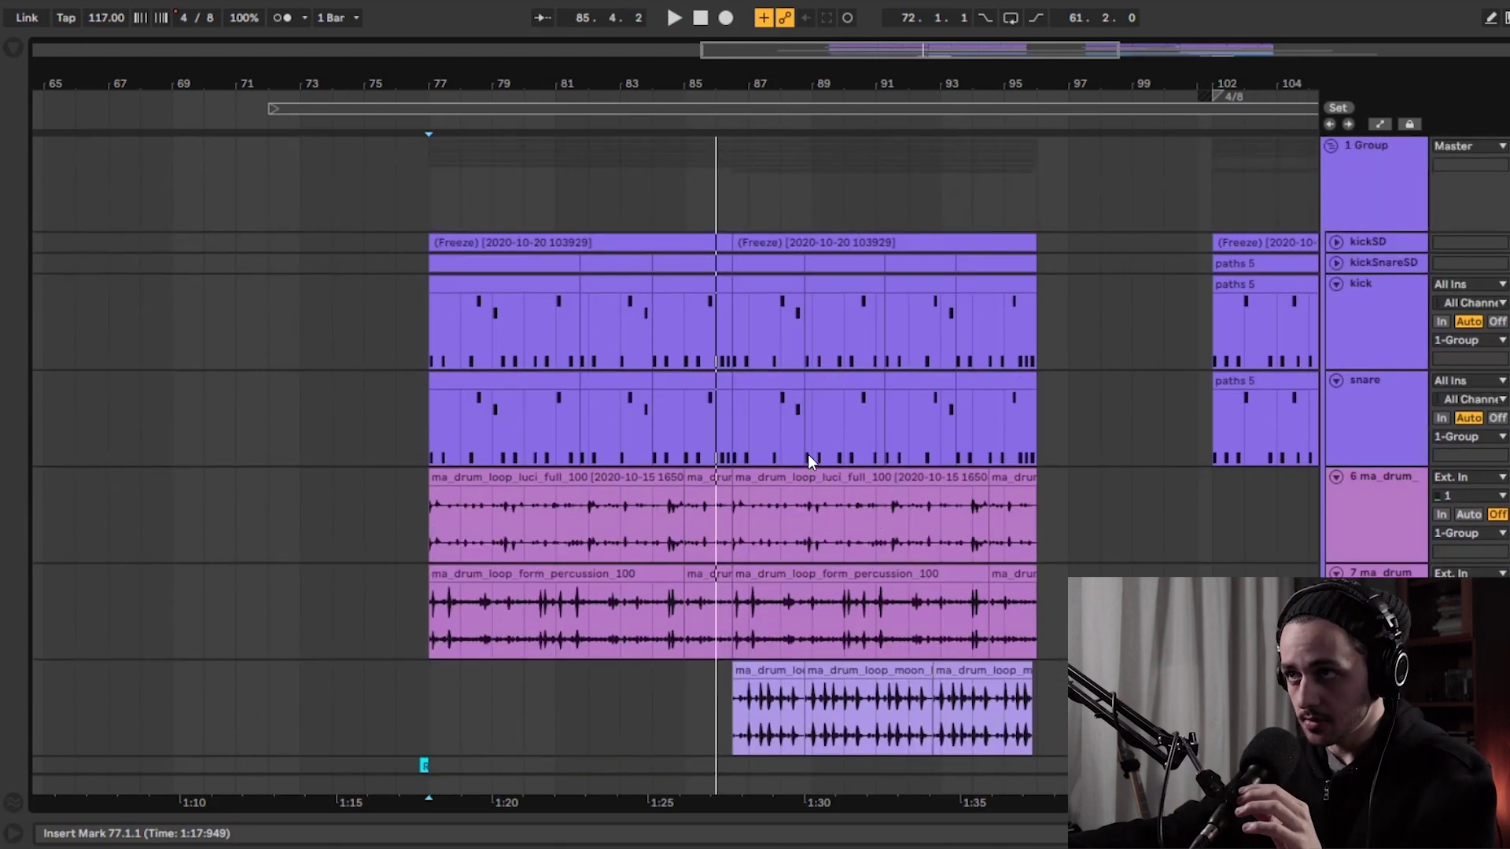
left_click(435, 324)
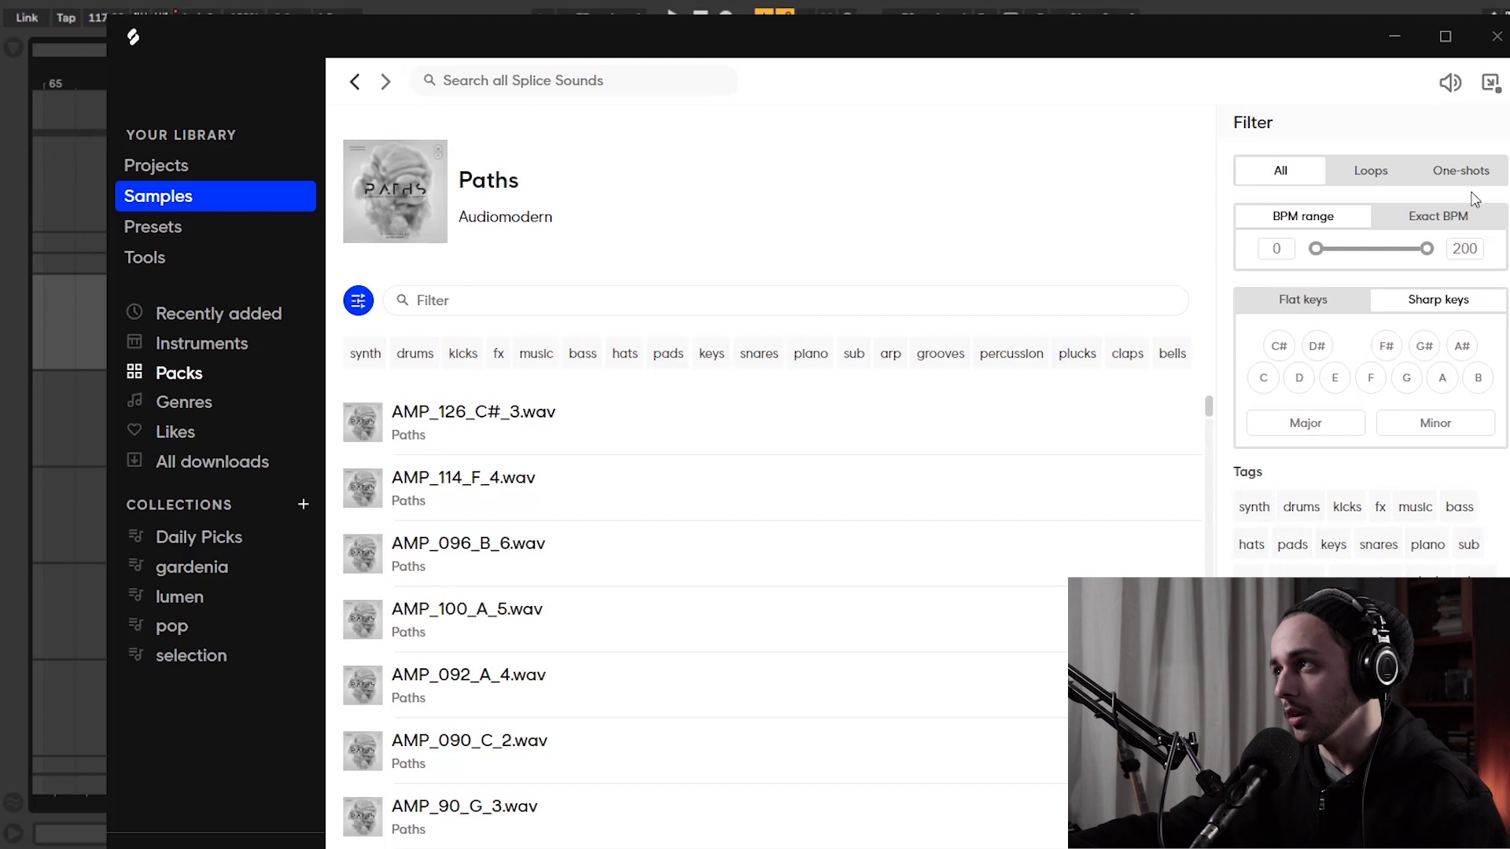
left_click(1496, 38)
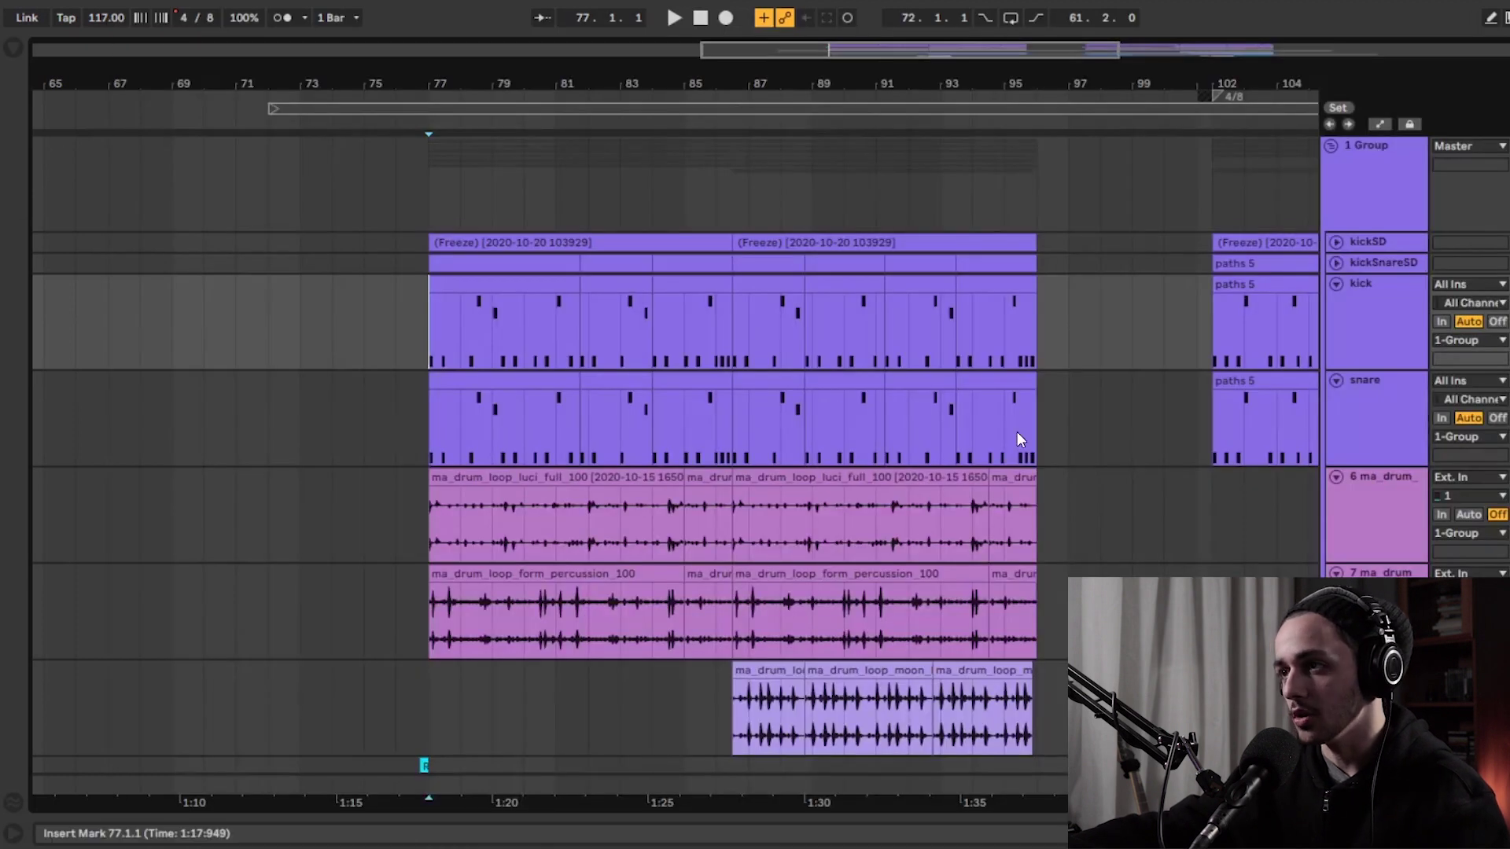
- Play the drum section from bar 77, stop it, and select the kick and snare tracks in turn
scroll(446, 417, "down", 3)
scroll(445, 417, "up", 3)
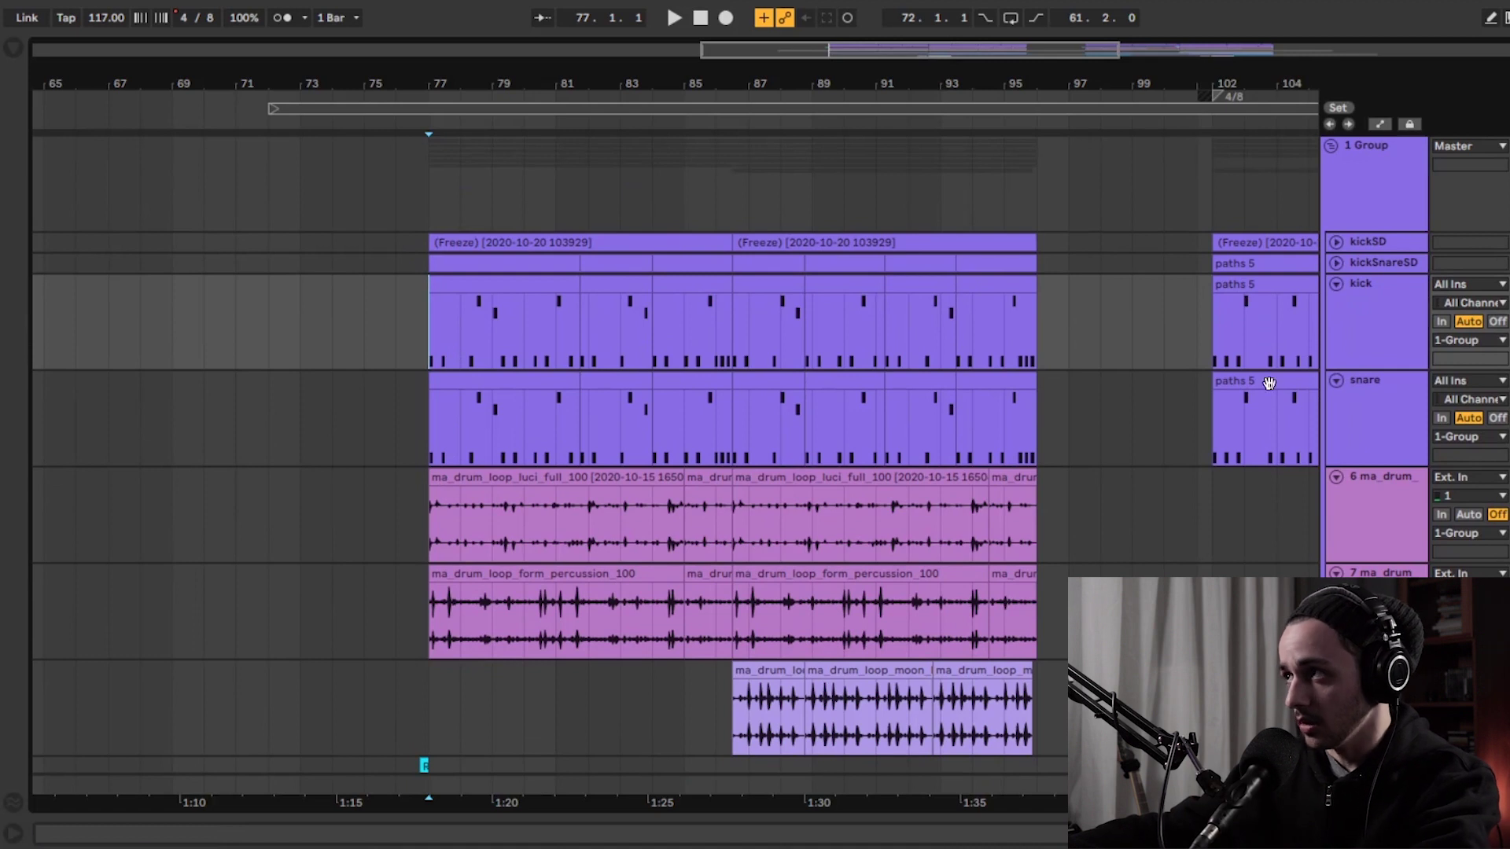
key("space")
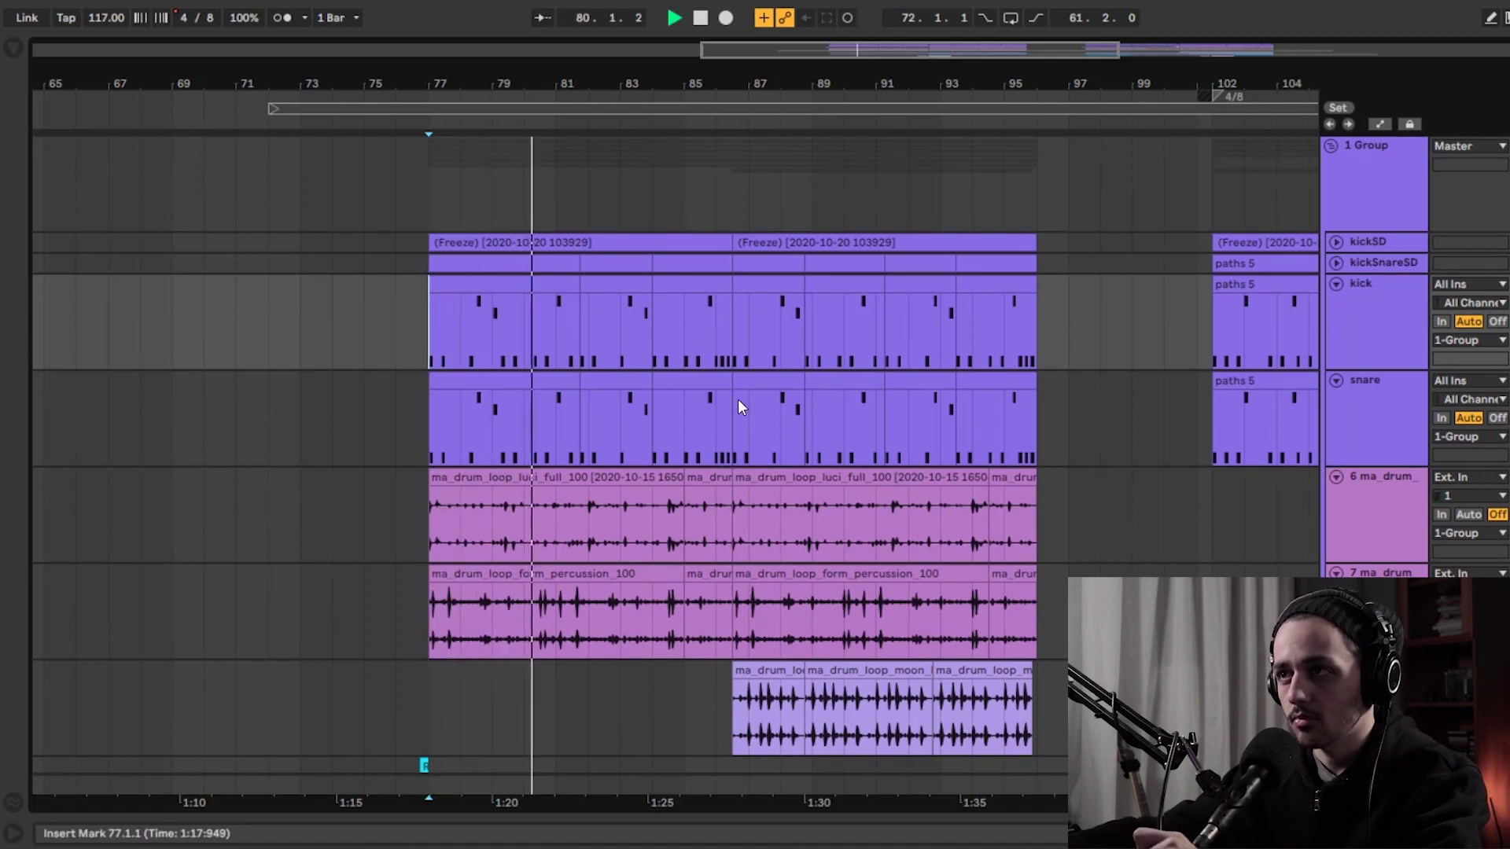
key("space")
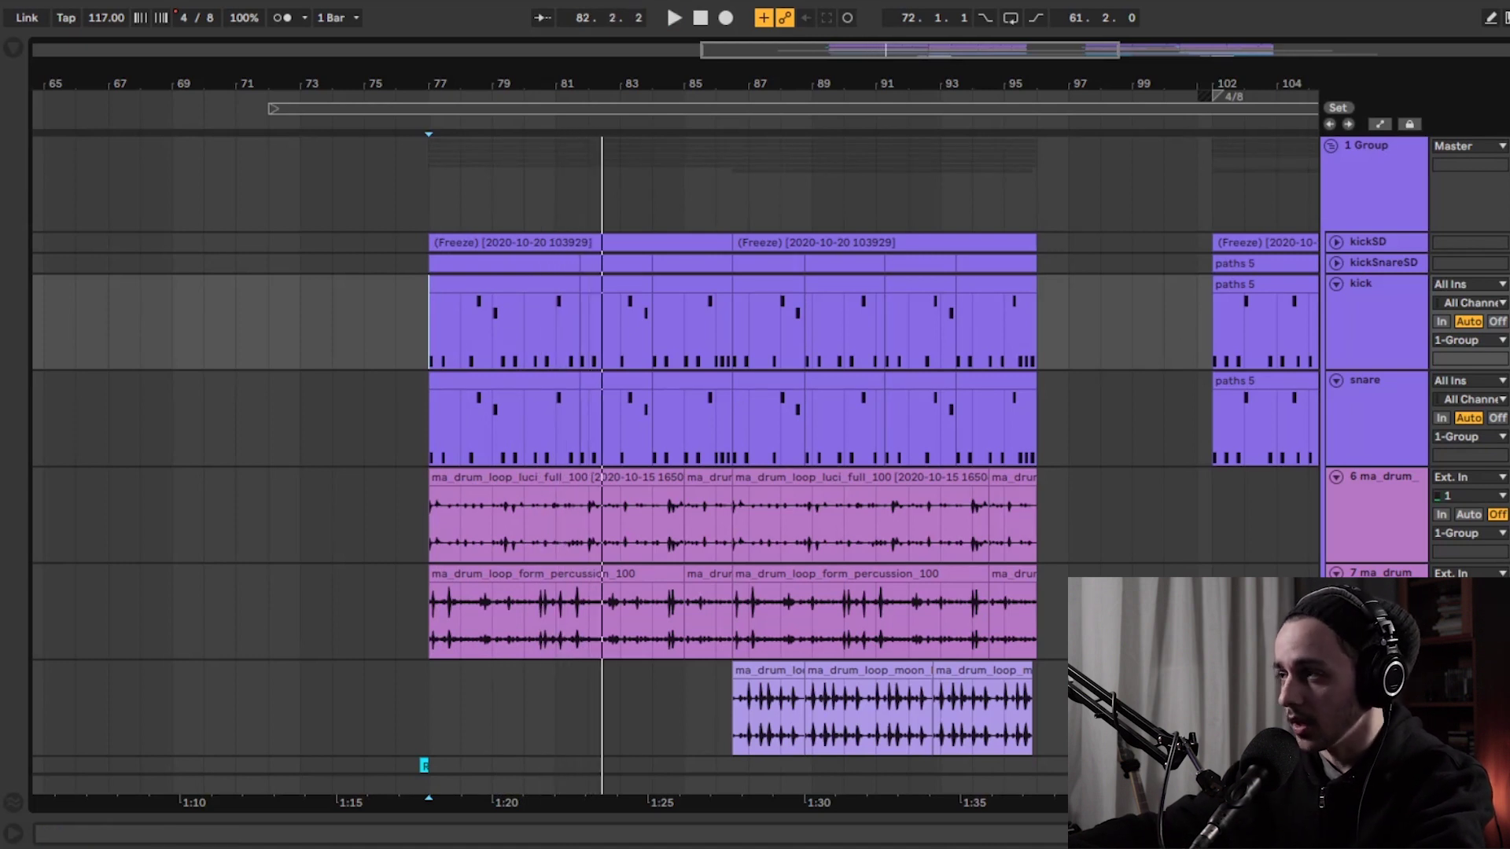
left_click(1335, 332)
left_click(1367, 427)
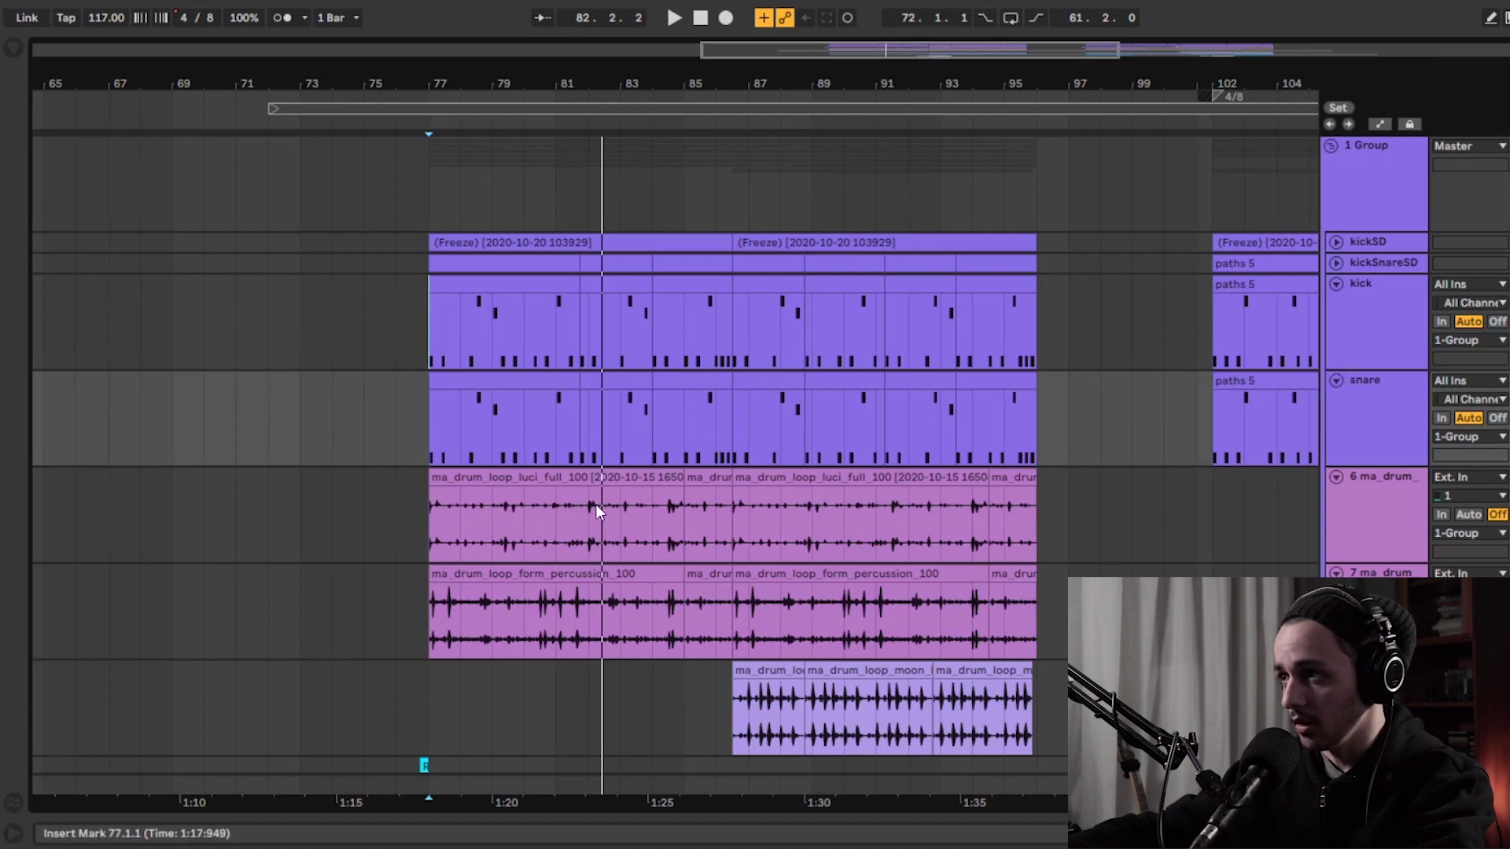
- Play the first ma_drum_loop_luci_full_100 clip and briefly check its sample details before stopping playback
left_click(535, 543)
key("space")
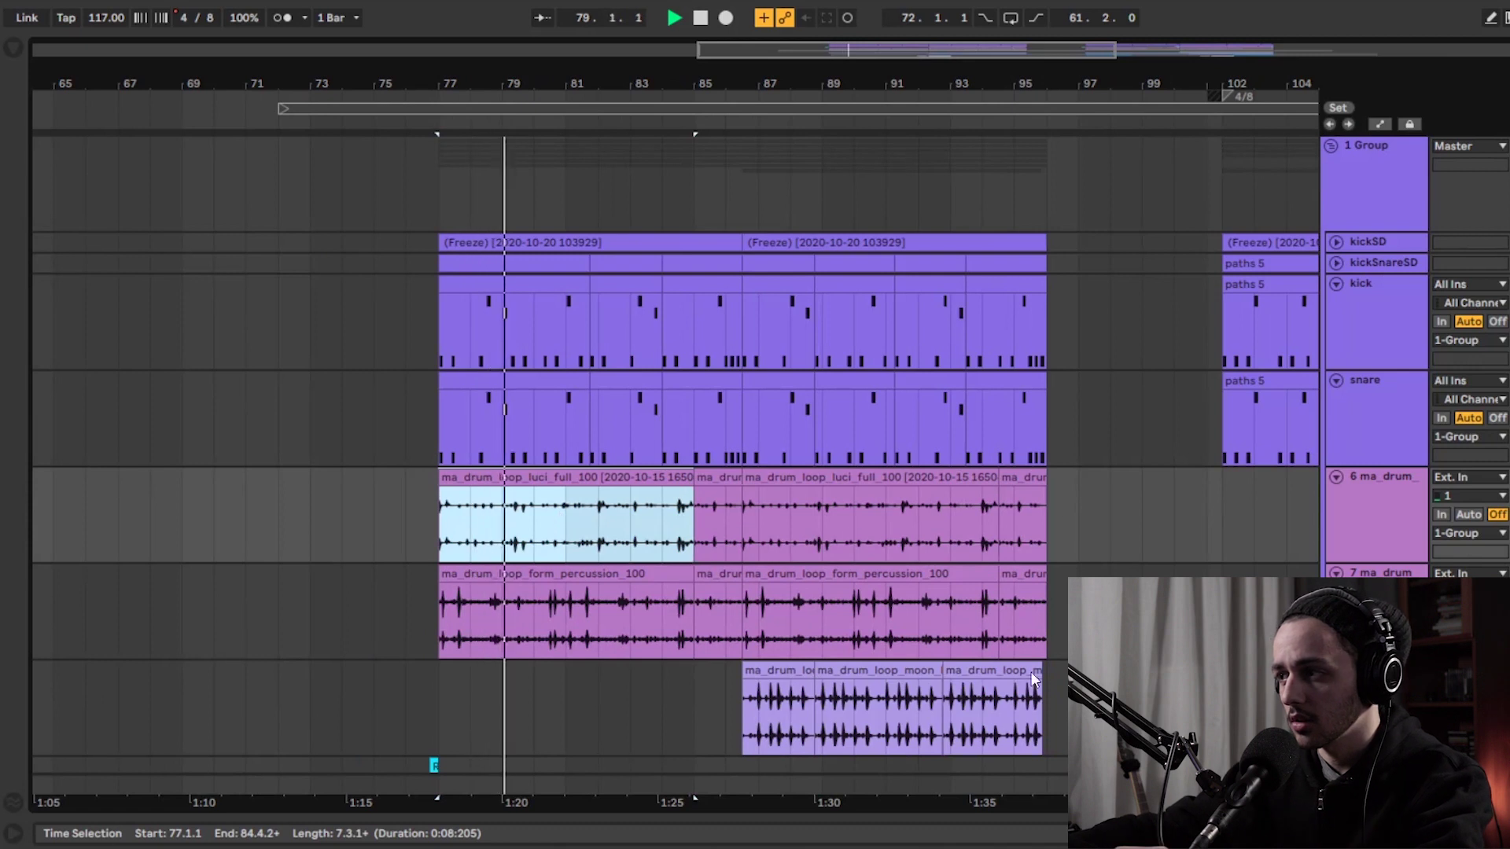
key("shift+Tab")
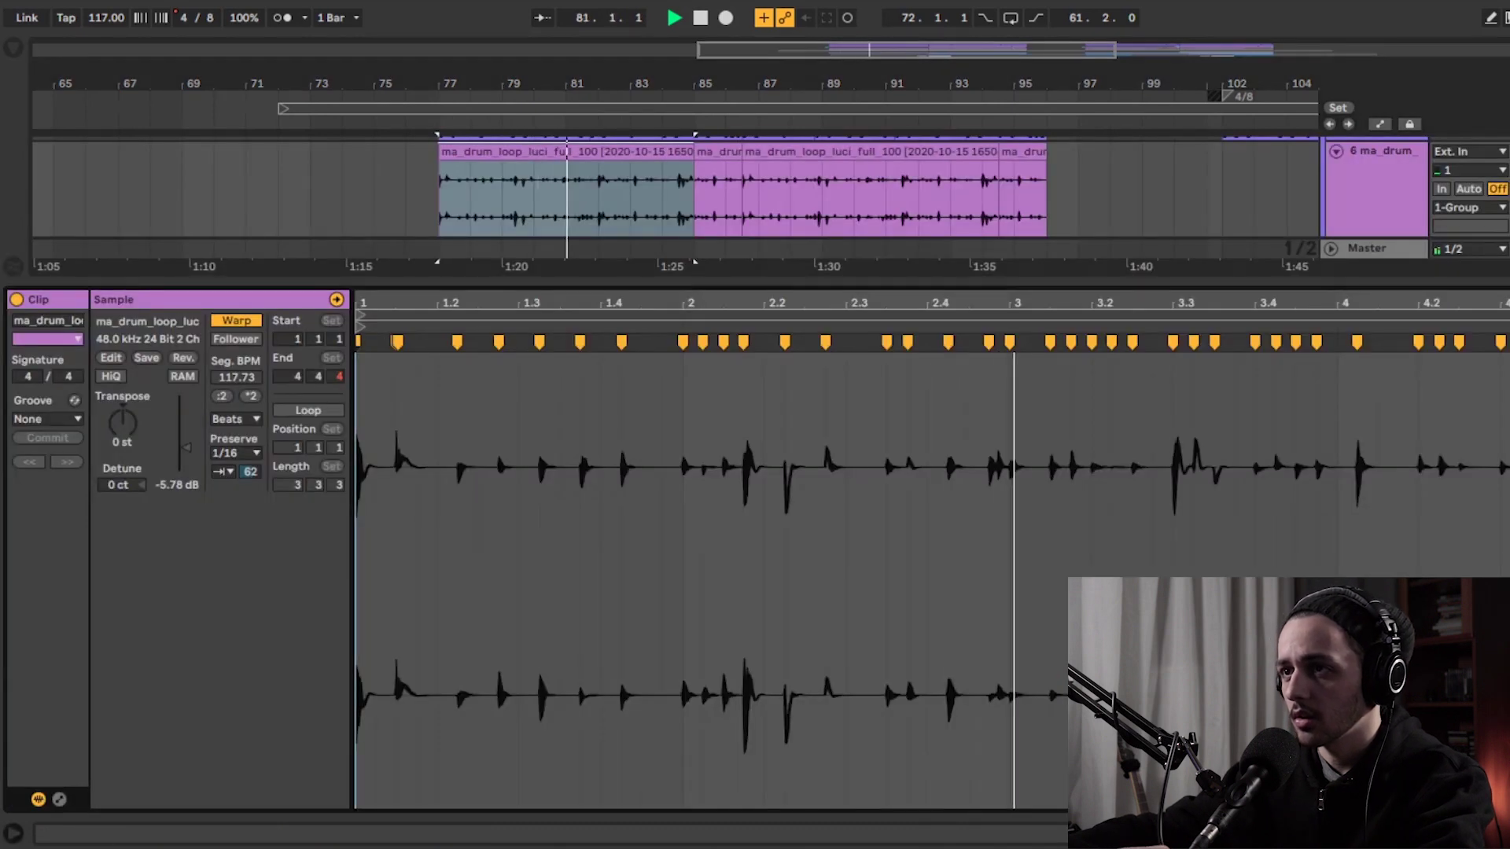
key("shift+Tab")
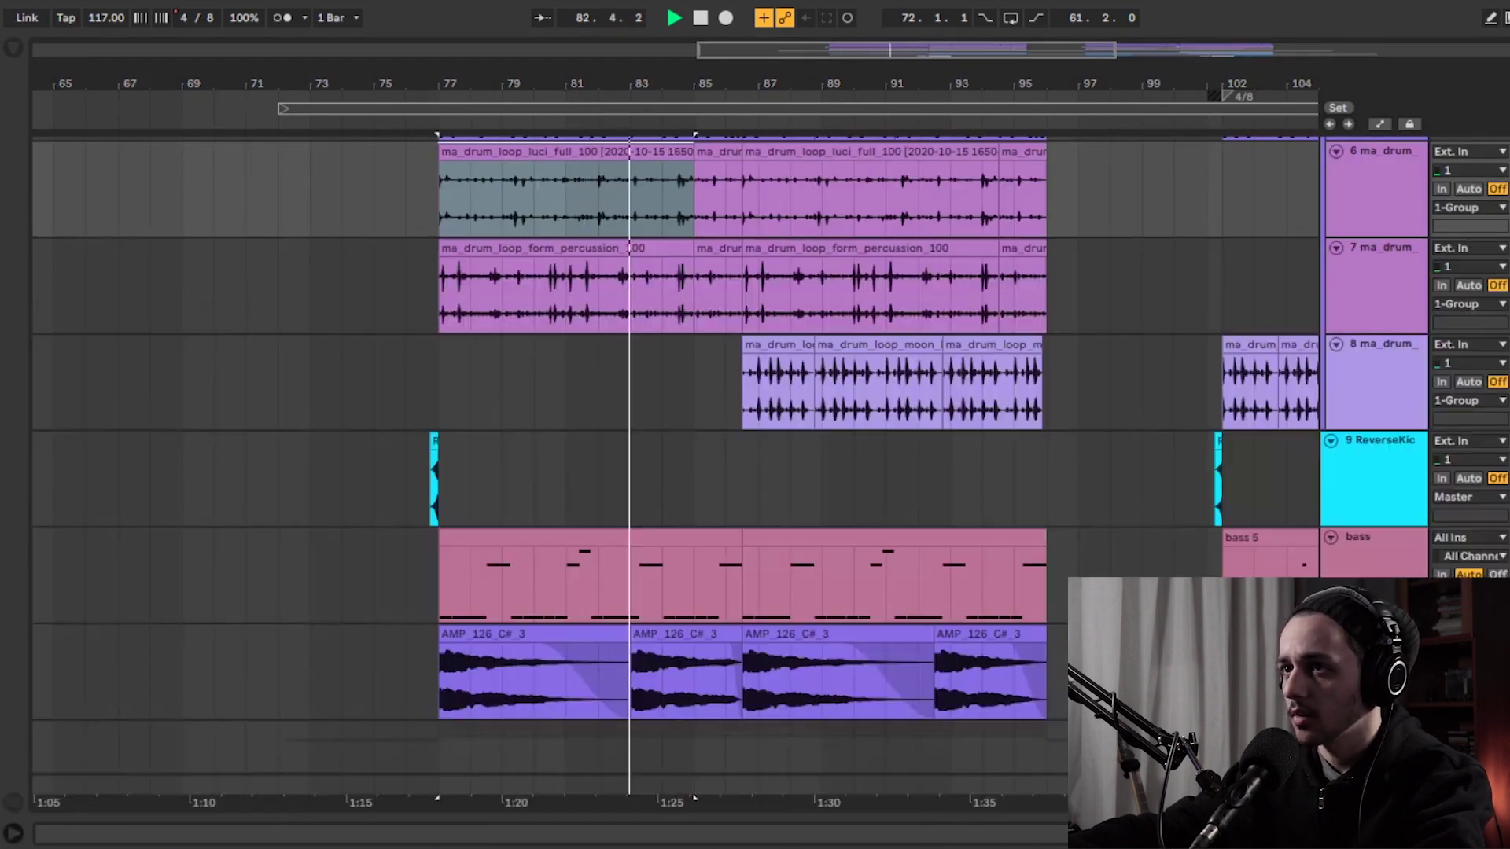
key("space")
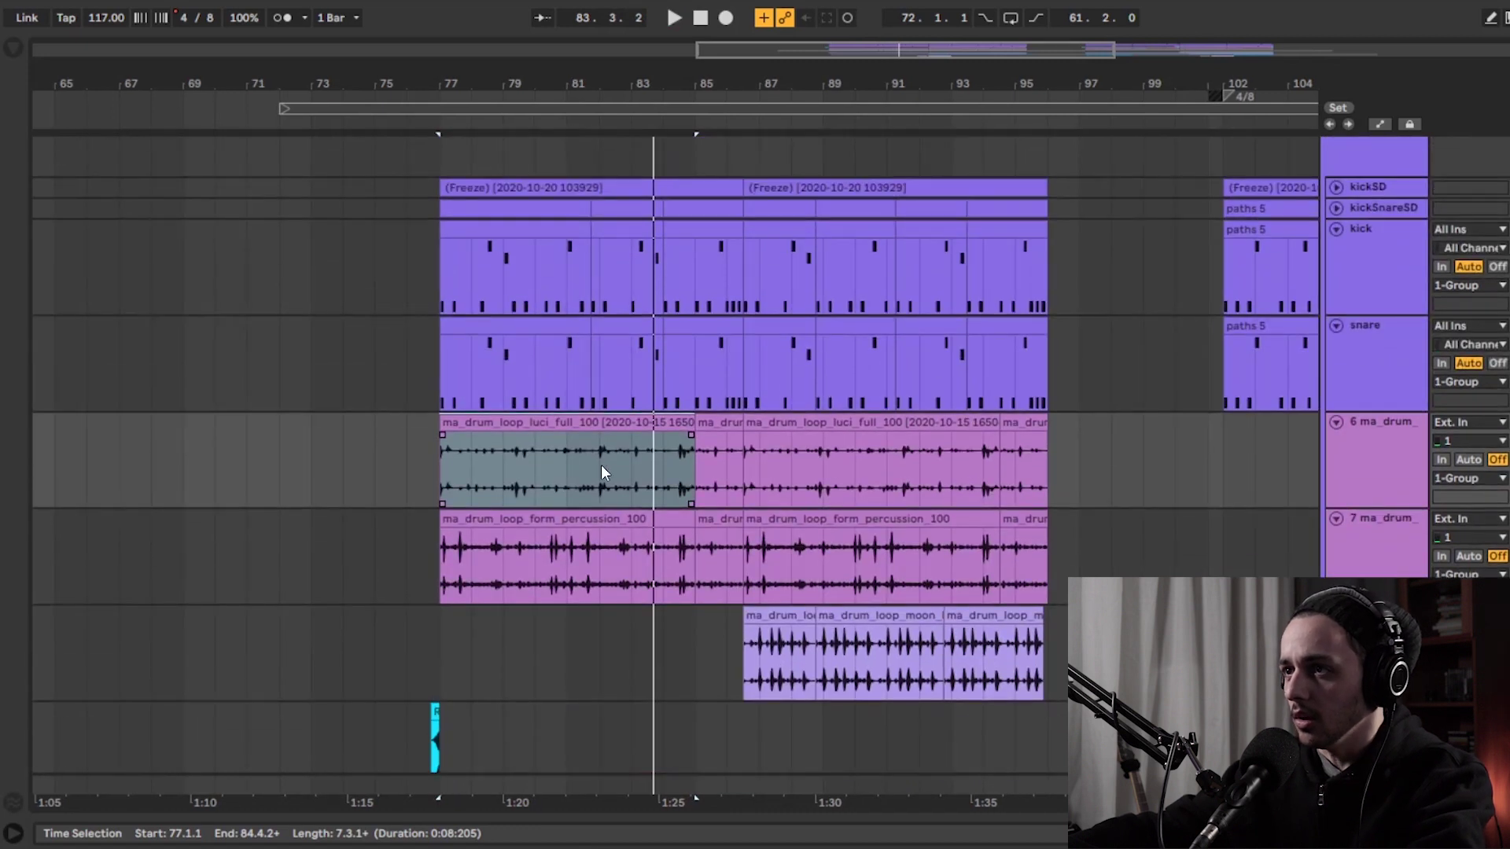
- Show the warp and sample settings of the first ma_drum_loop_luci_full_100 clip
right_click(522, 426)
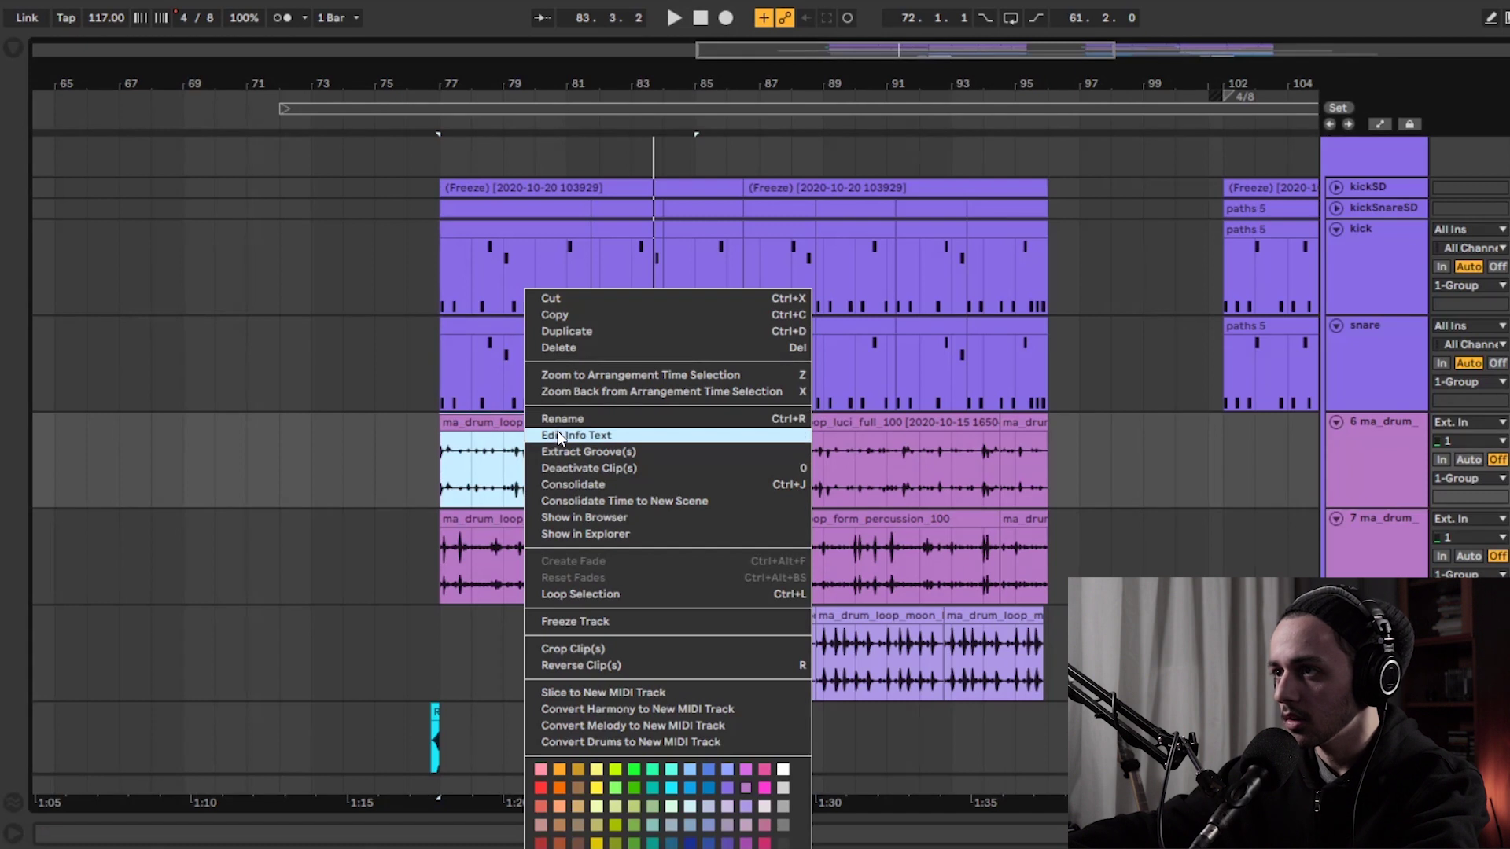
key("Escape")
key("shift+Tab")
scroll(625, 199, "up", 2)
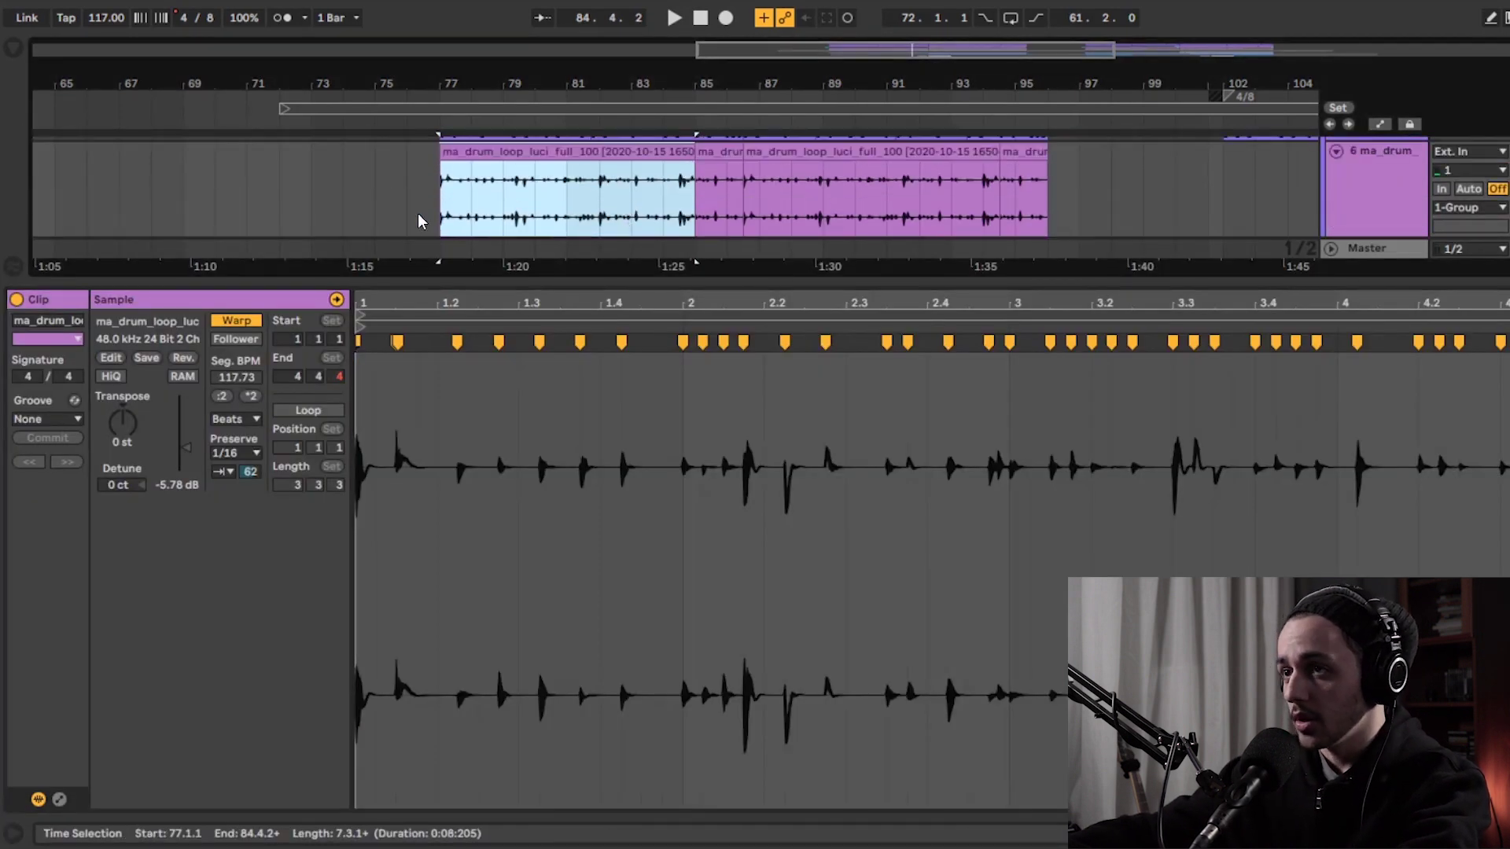
right_click(402, 193)
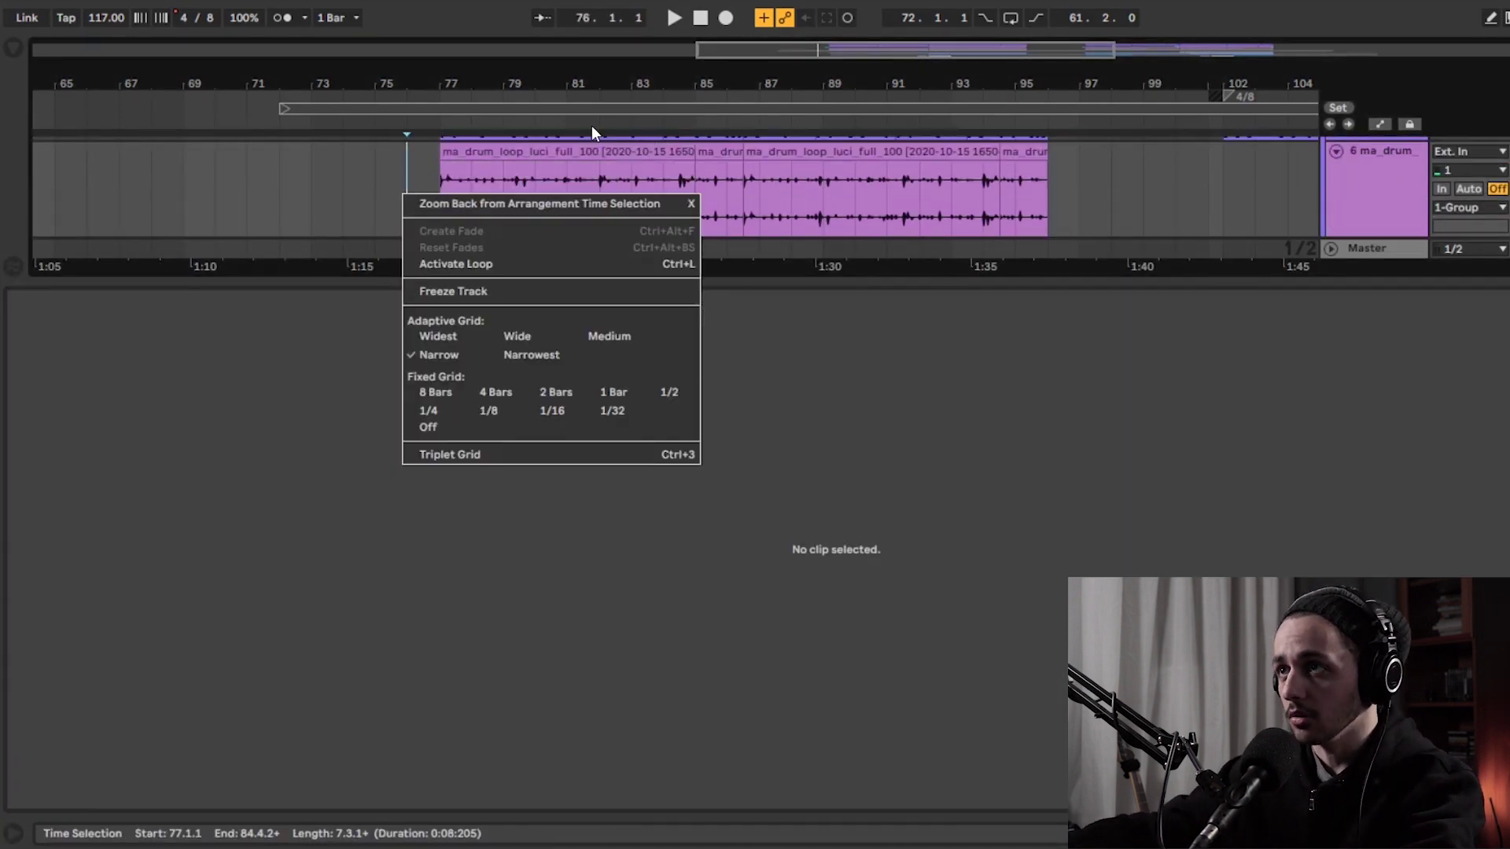
key("Escape")
left_click(539, 157)
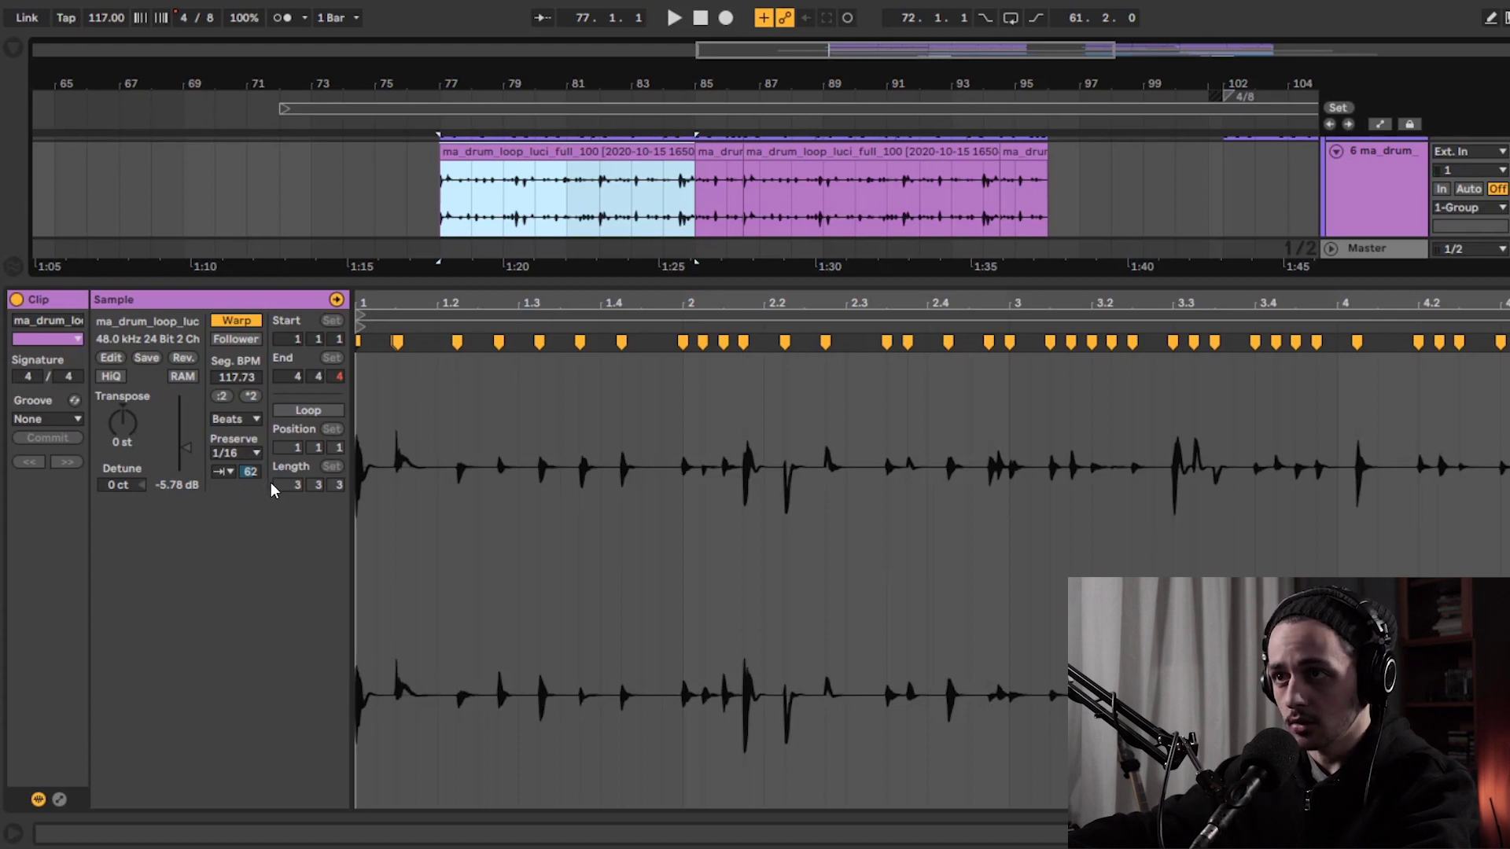
- Set the luci drum loop clip's Beats transient envelope to 0 and audition it from bar 77
left_click_drag(253, 480, 253, 490)
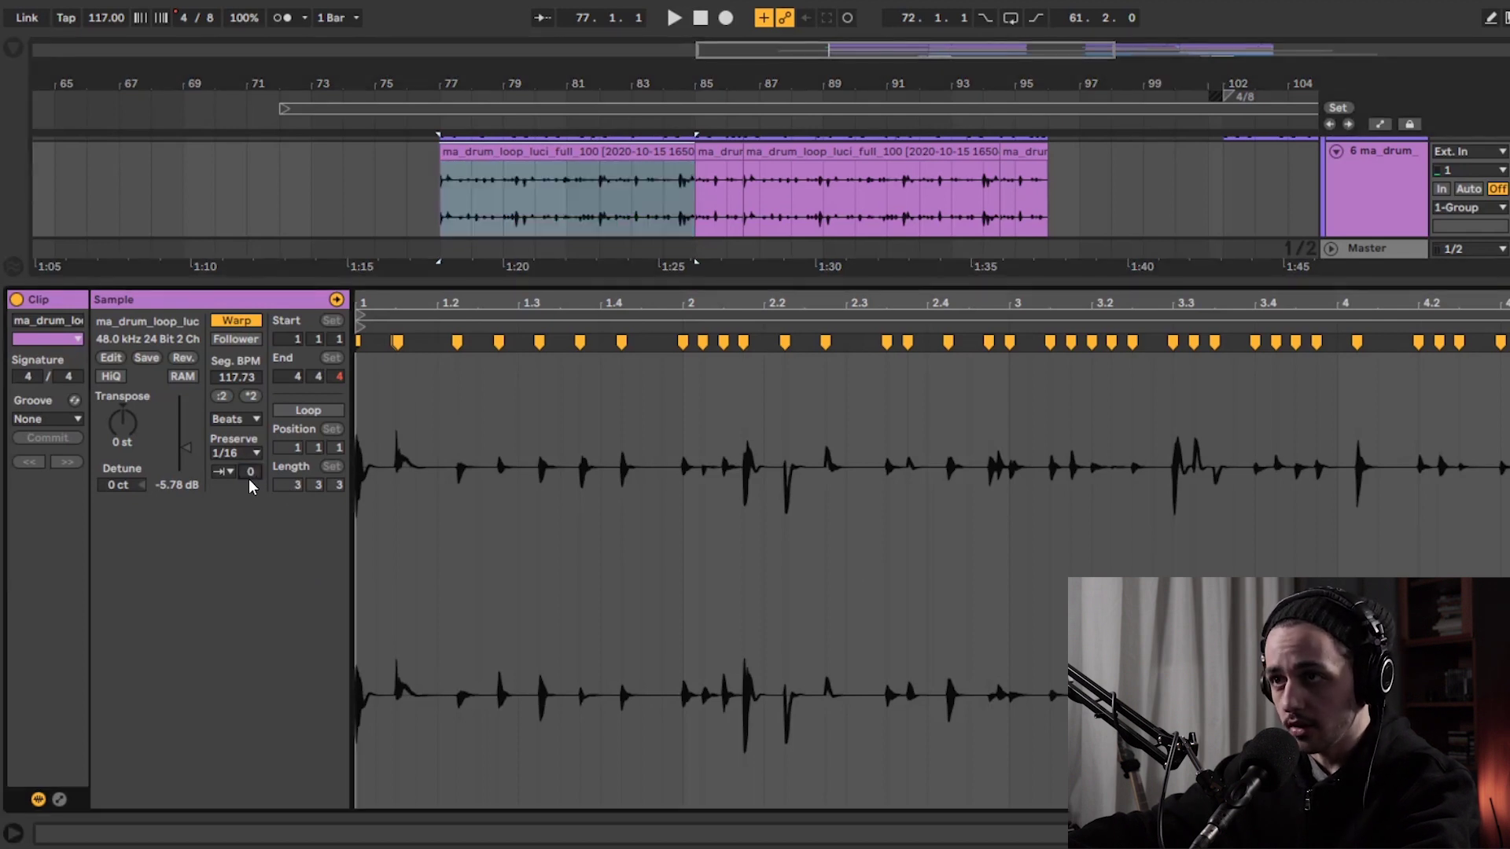
left_click(501, 158)
key("space")
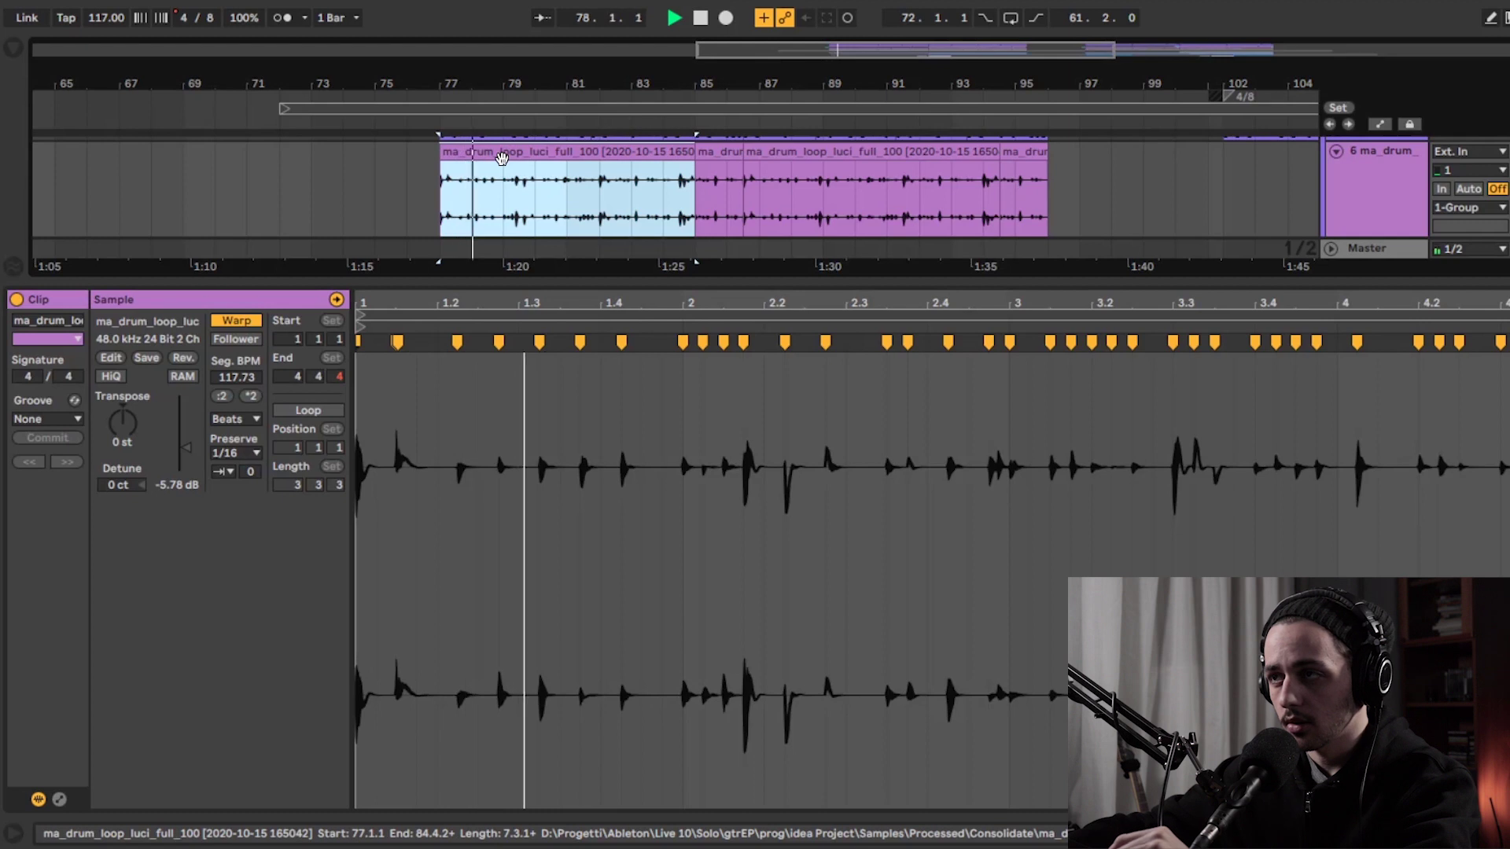
key("space")
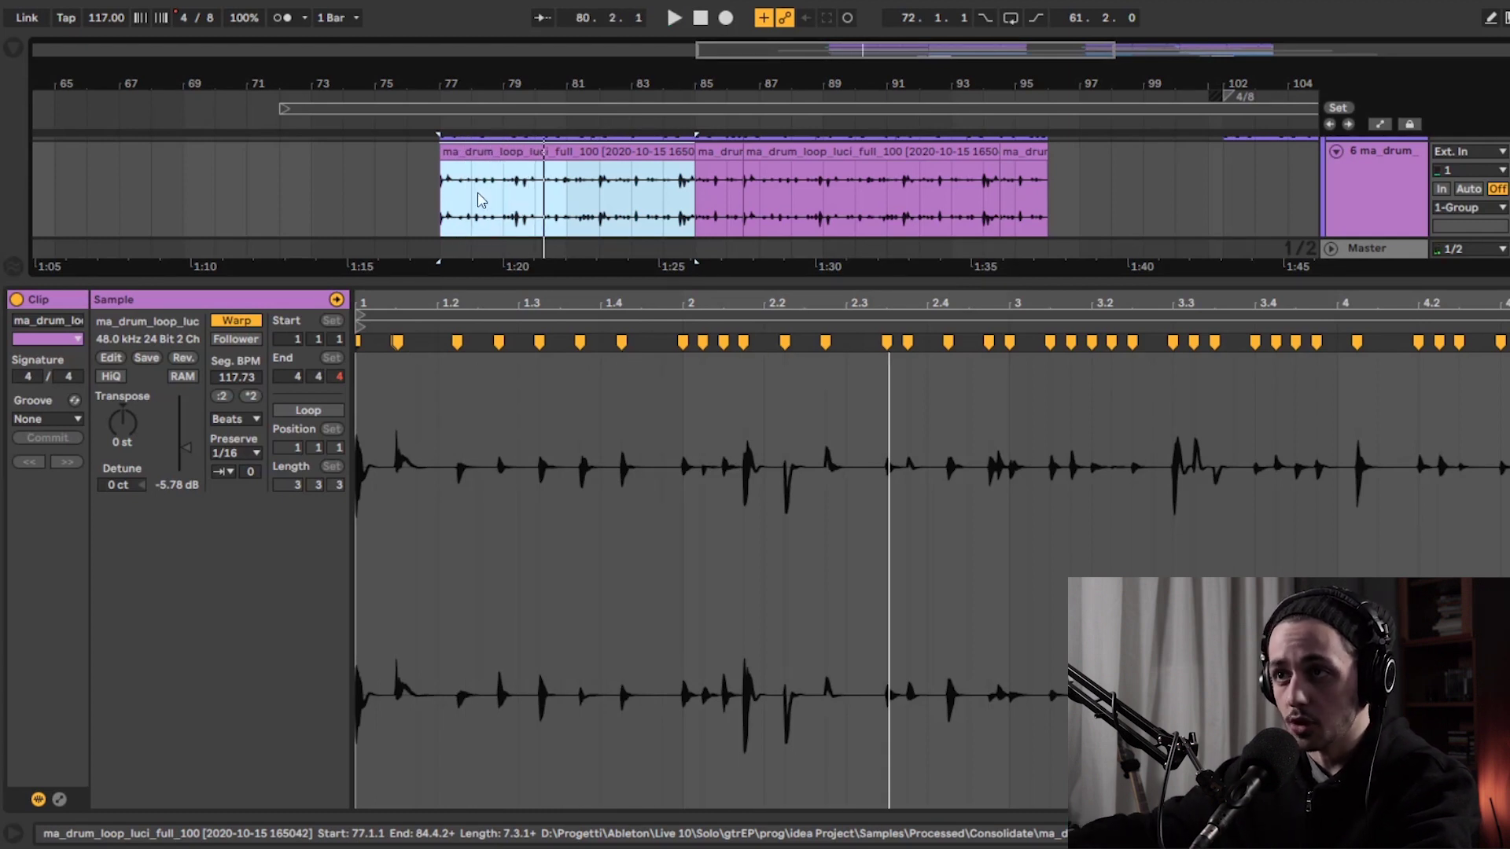
- Raise the luci drum loop clip's transient envelope to 100 and audition it for comparison
left_click_drag(250, 471, 250, 440)
key("space")
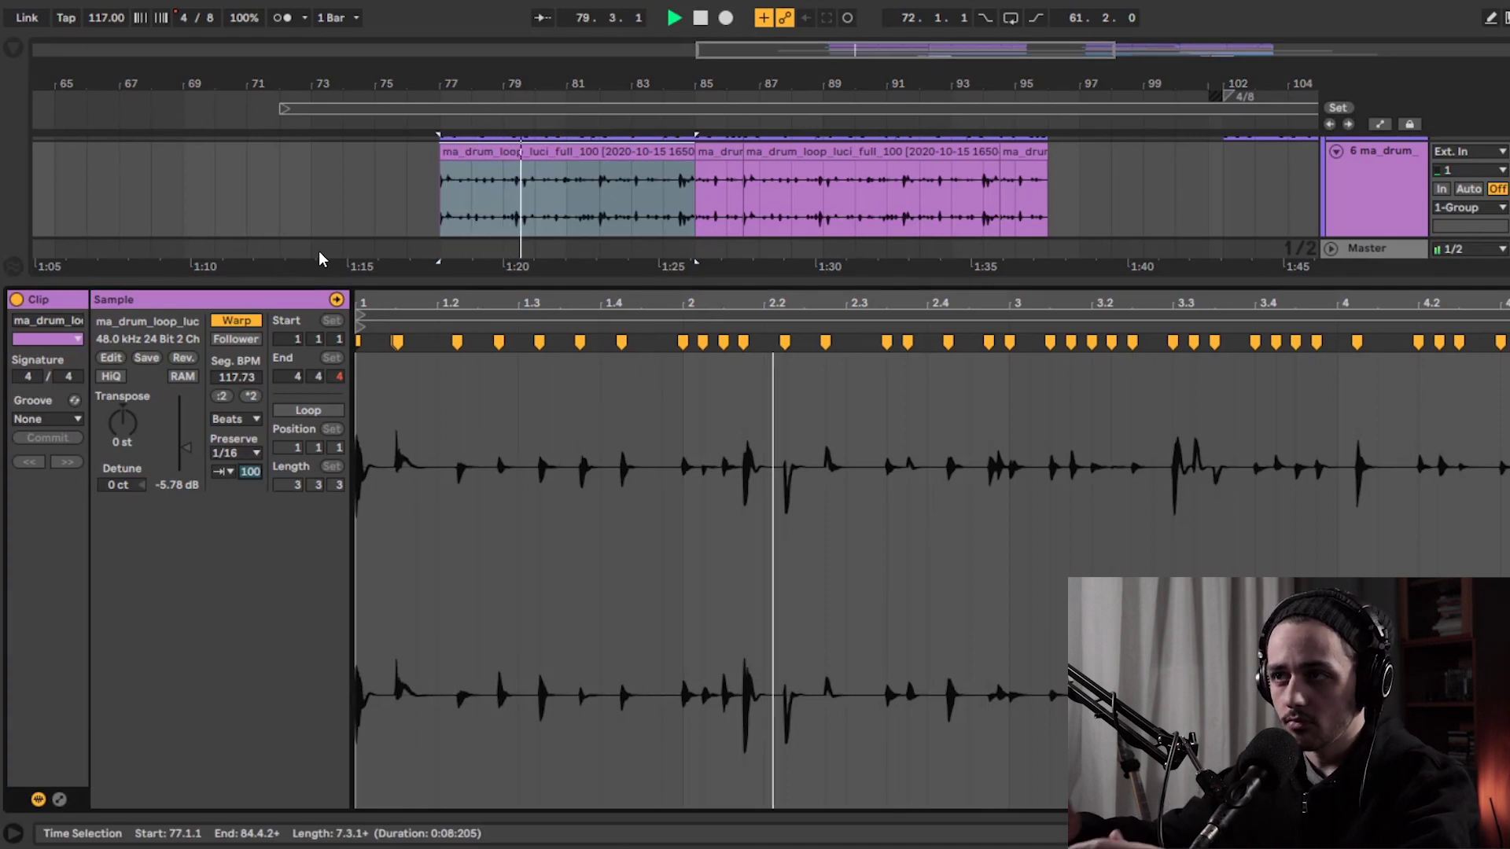
key("space")
- Set the luci drum loop clip's transient envelope to 0 again and restore it to 62
type("0")
key("Return")
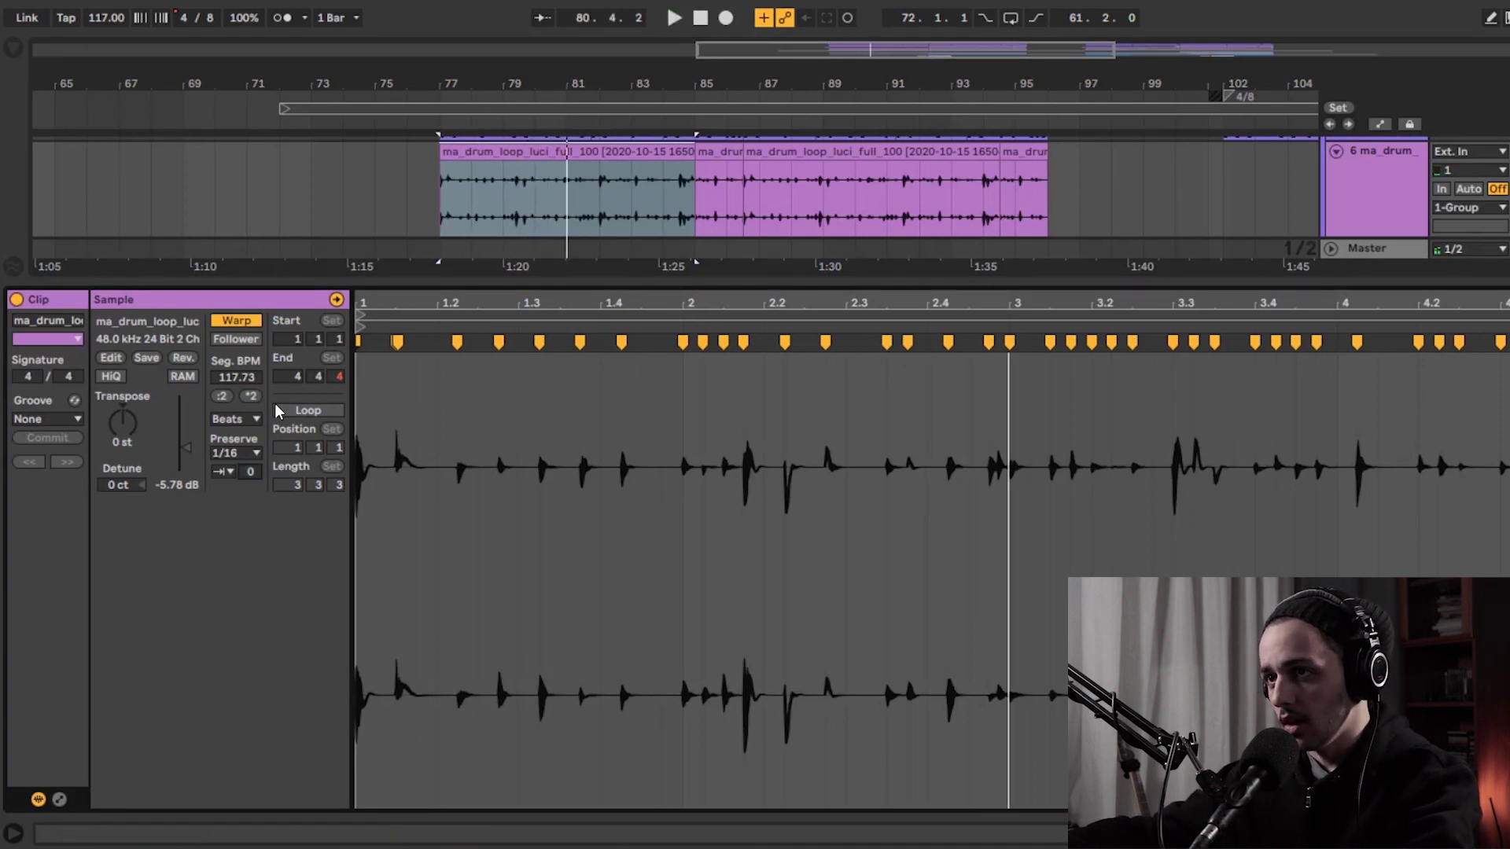
left_click(531, 154)
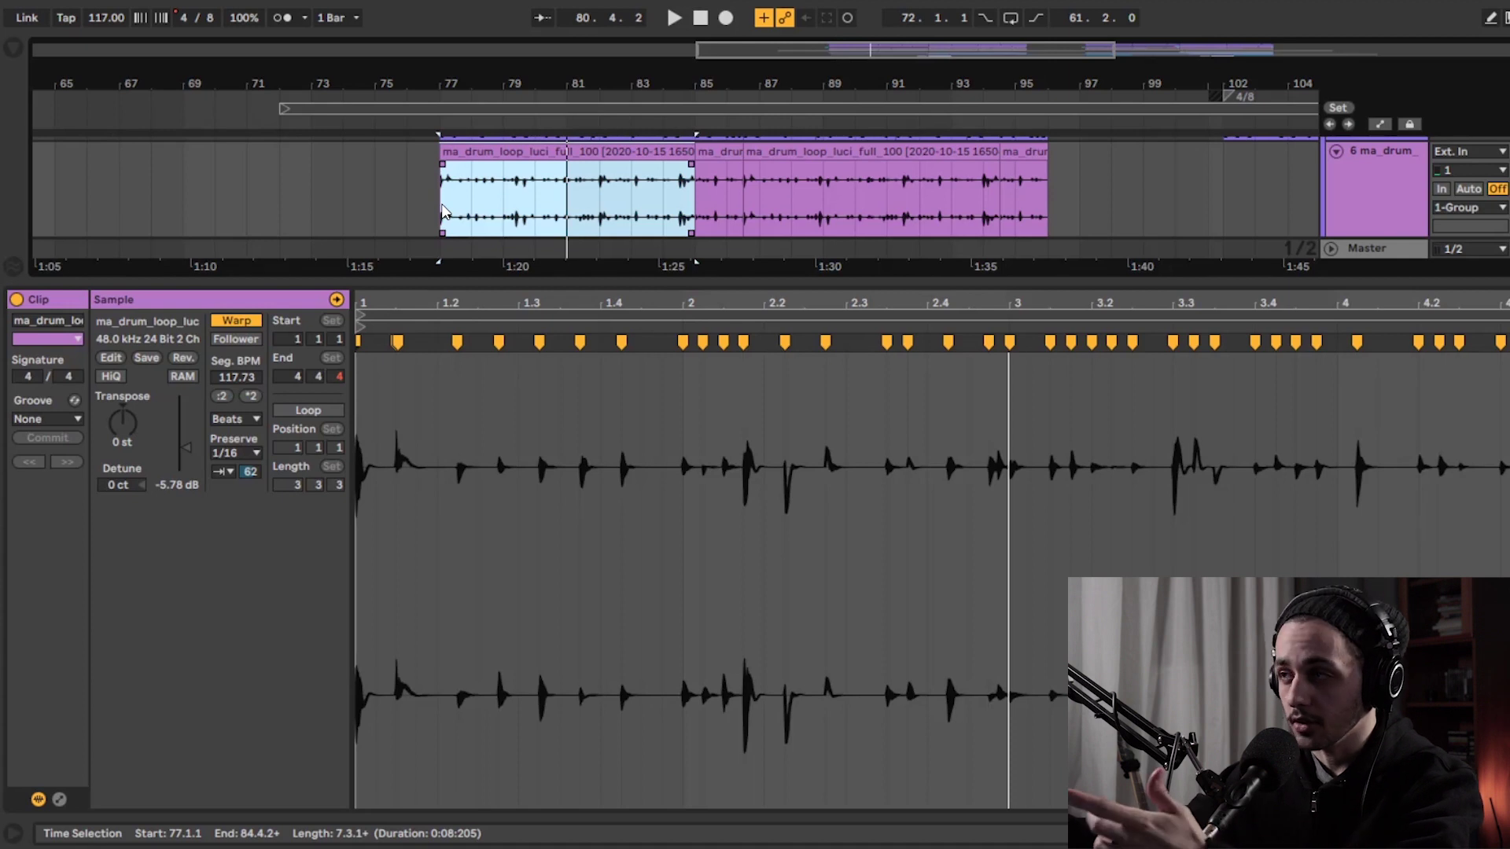
- Hide the clip details and play the first ma_drum_loop_form_percussion_100 clip from bar 77
key("ctrl+alt+l")
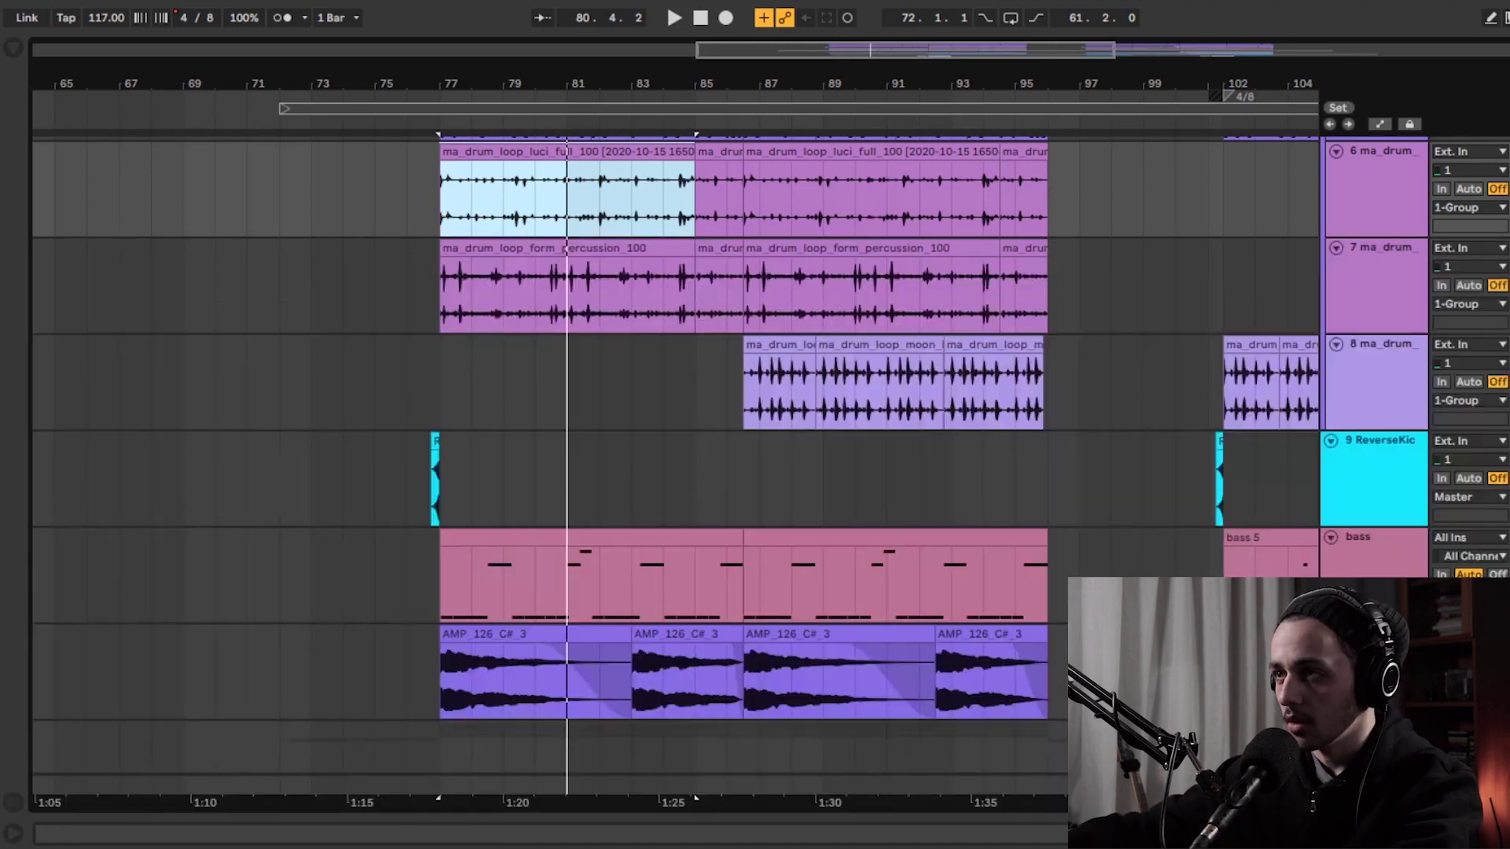
scroll(380, 422, "up", 5)
key("minus")
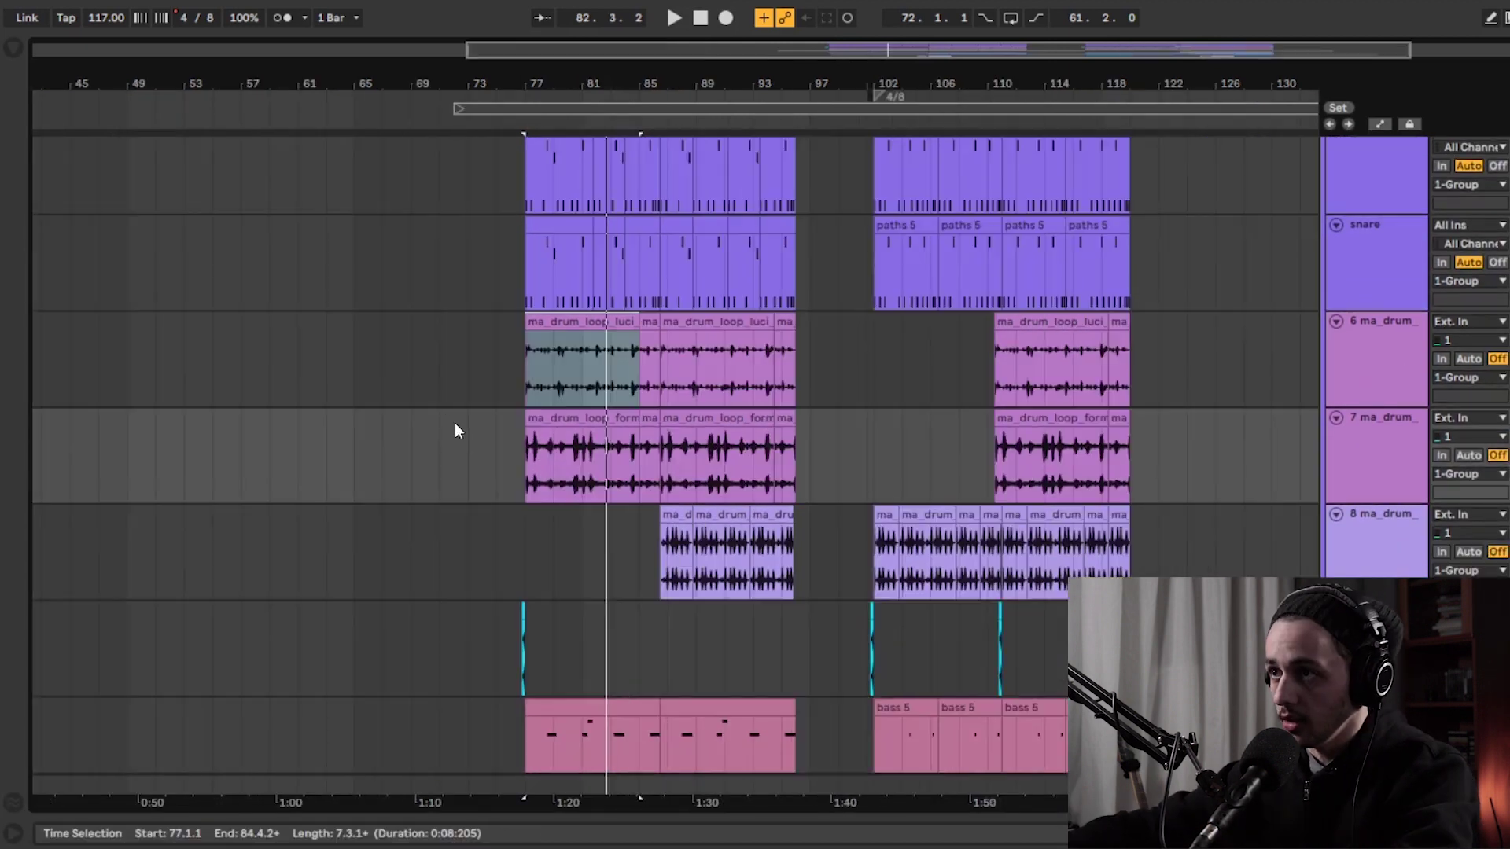
left_click(570, 416)
key("space")
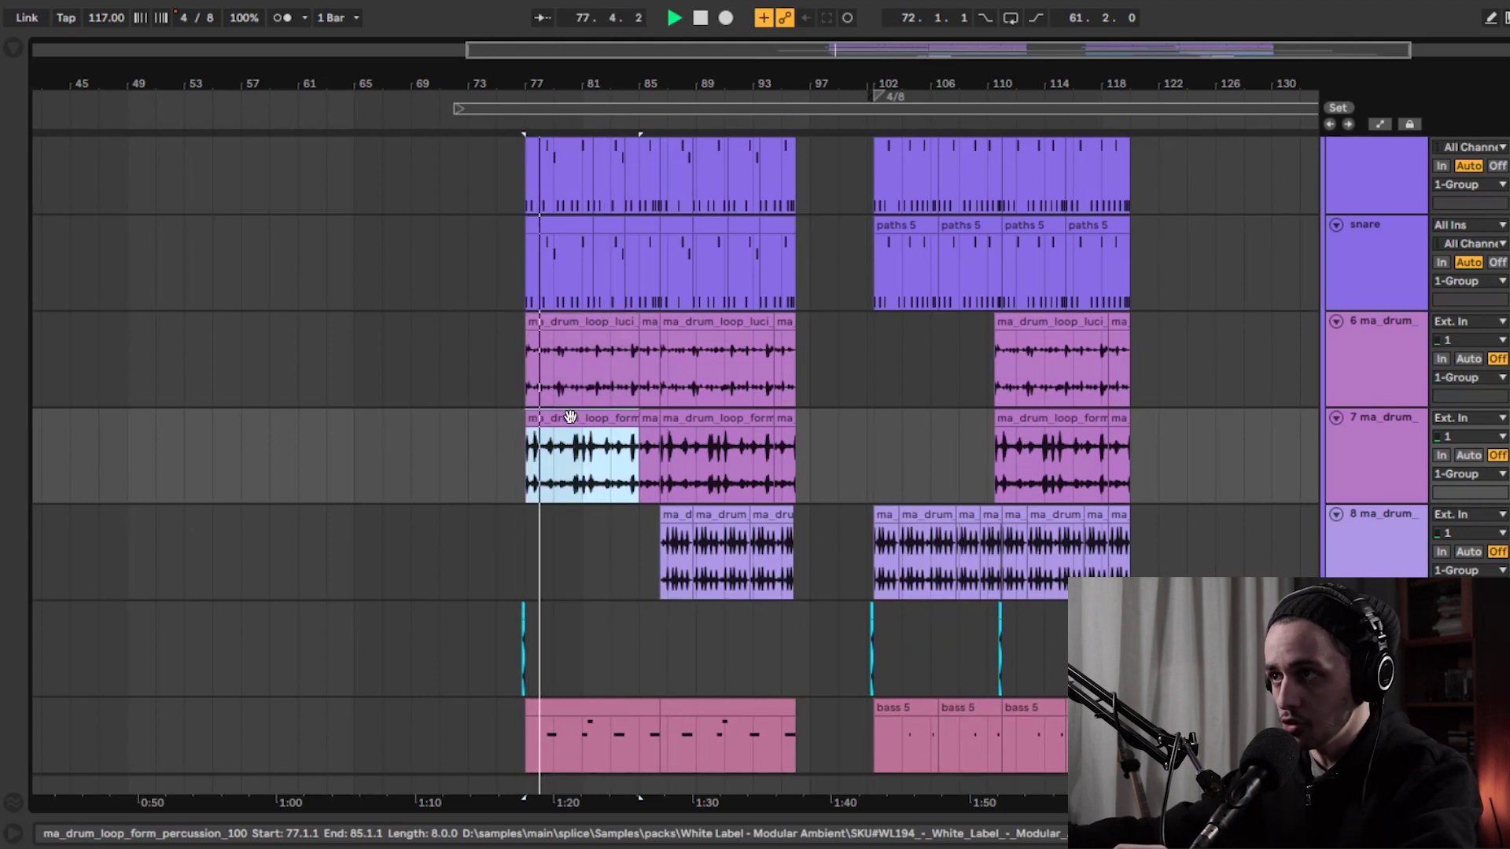
- Open the sample details of the first ma_drum_loop_form_percussion_100 clip and hide them again
double_click(570, 416)
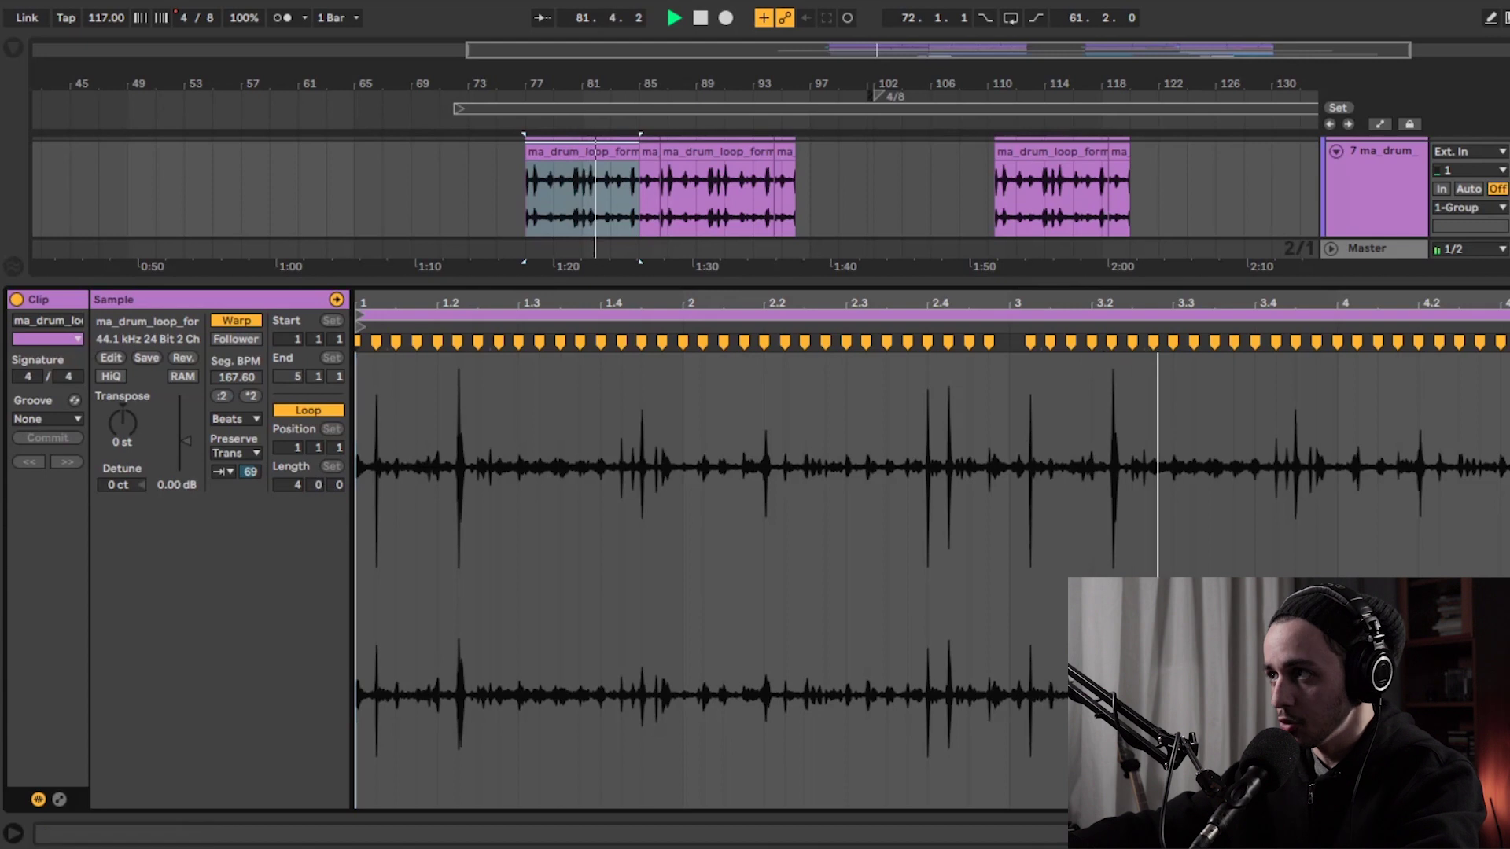
key("ctrl+alt+l")
scroll(703, 227, "up", 2)
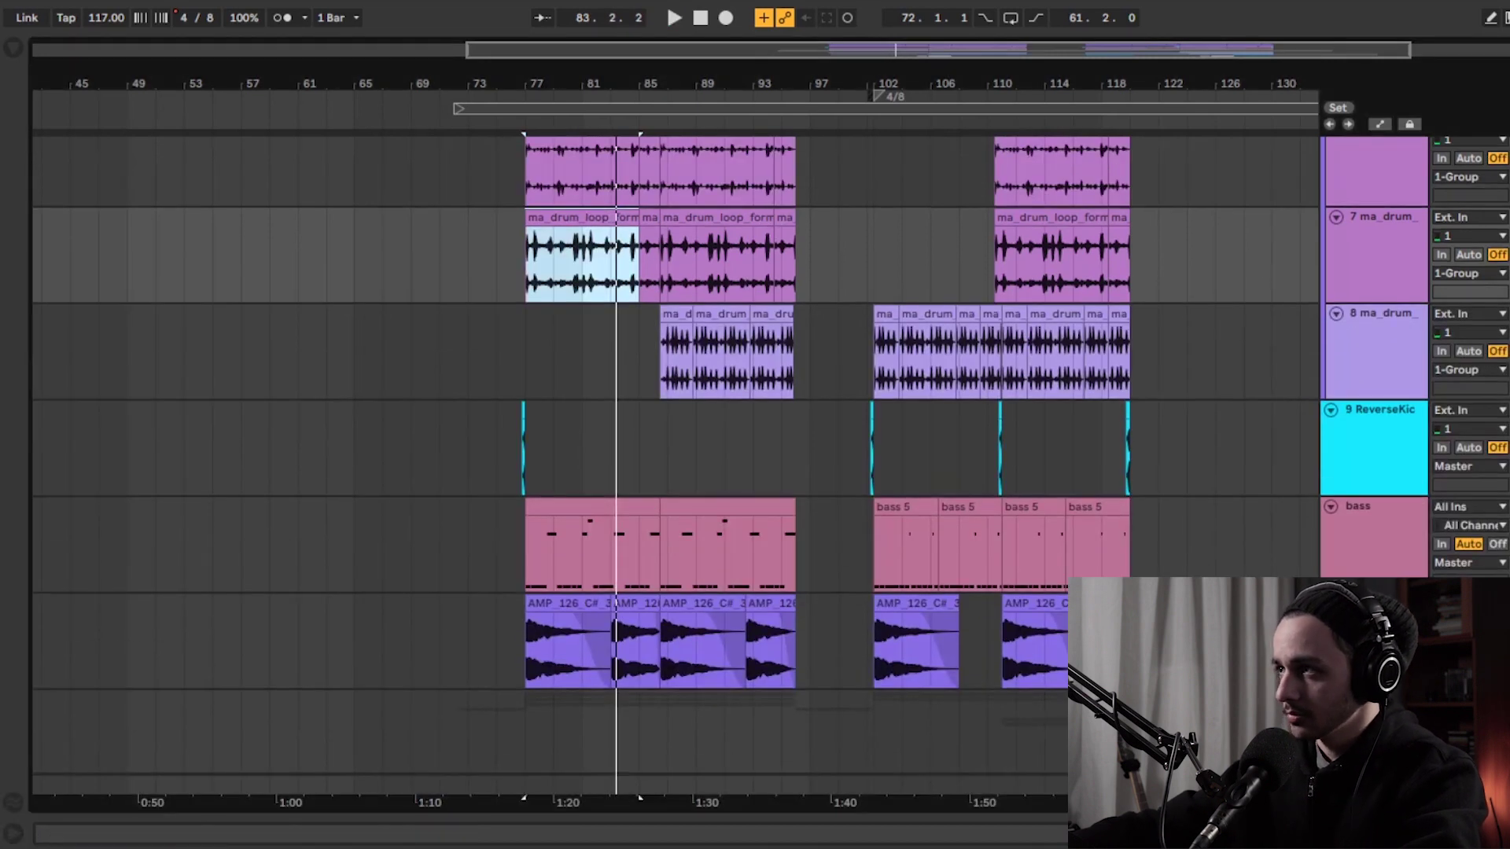
- Select the first ma_drum_loop_moon clip on track 8 and audition it from bar 86.3
scroll(729, 421, "up", 7)
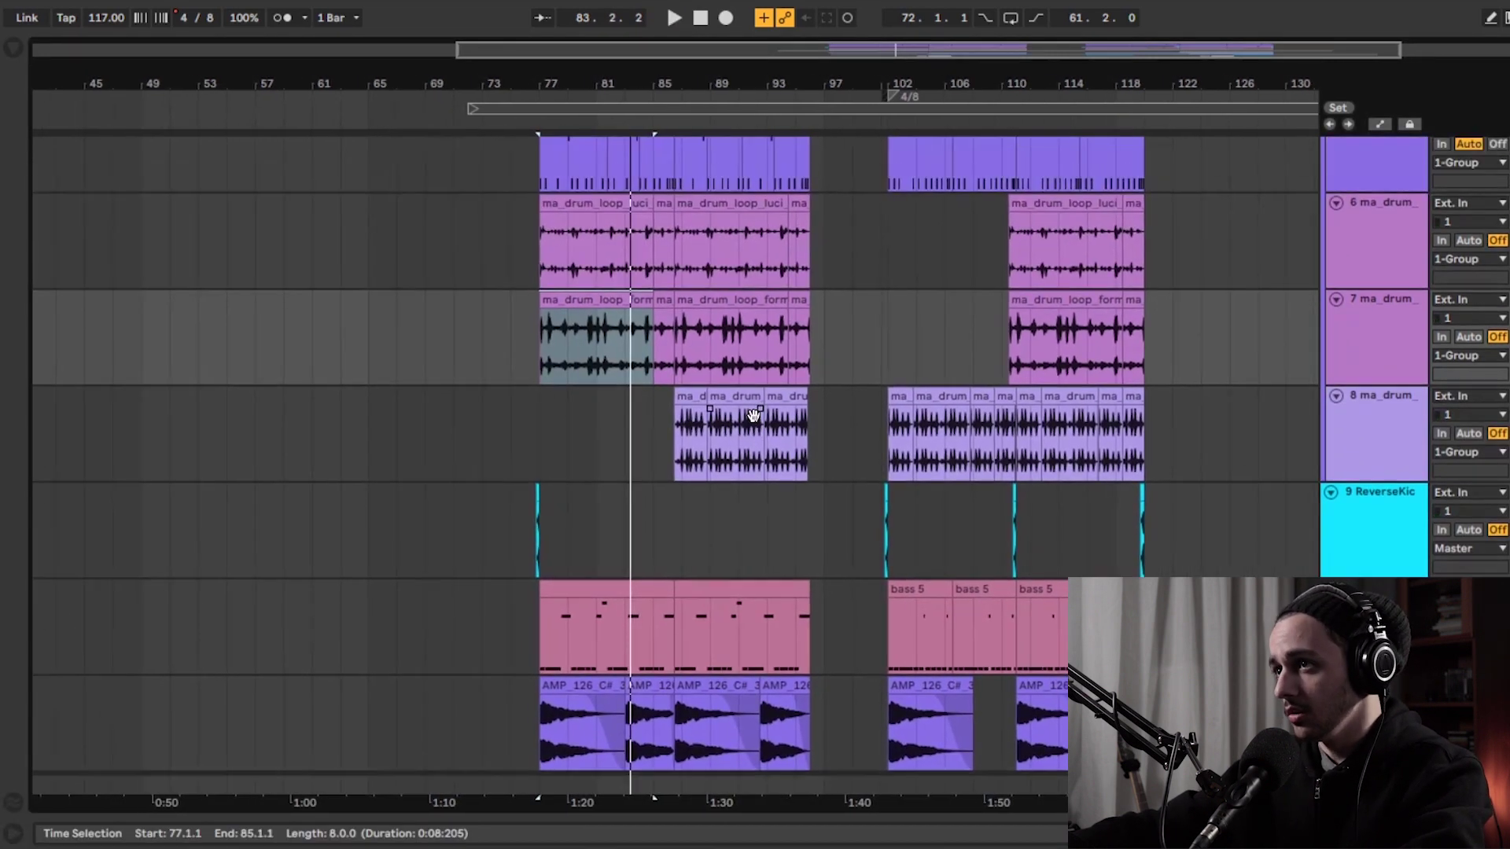
left_click(629, 428)
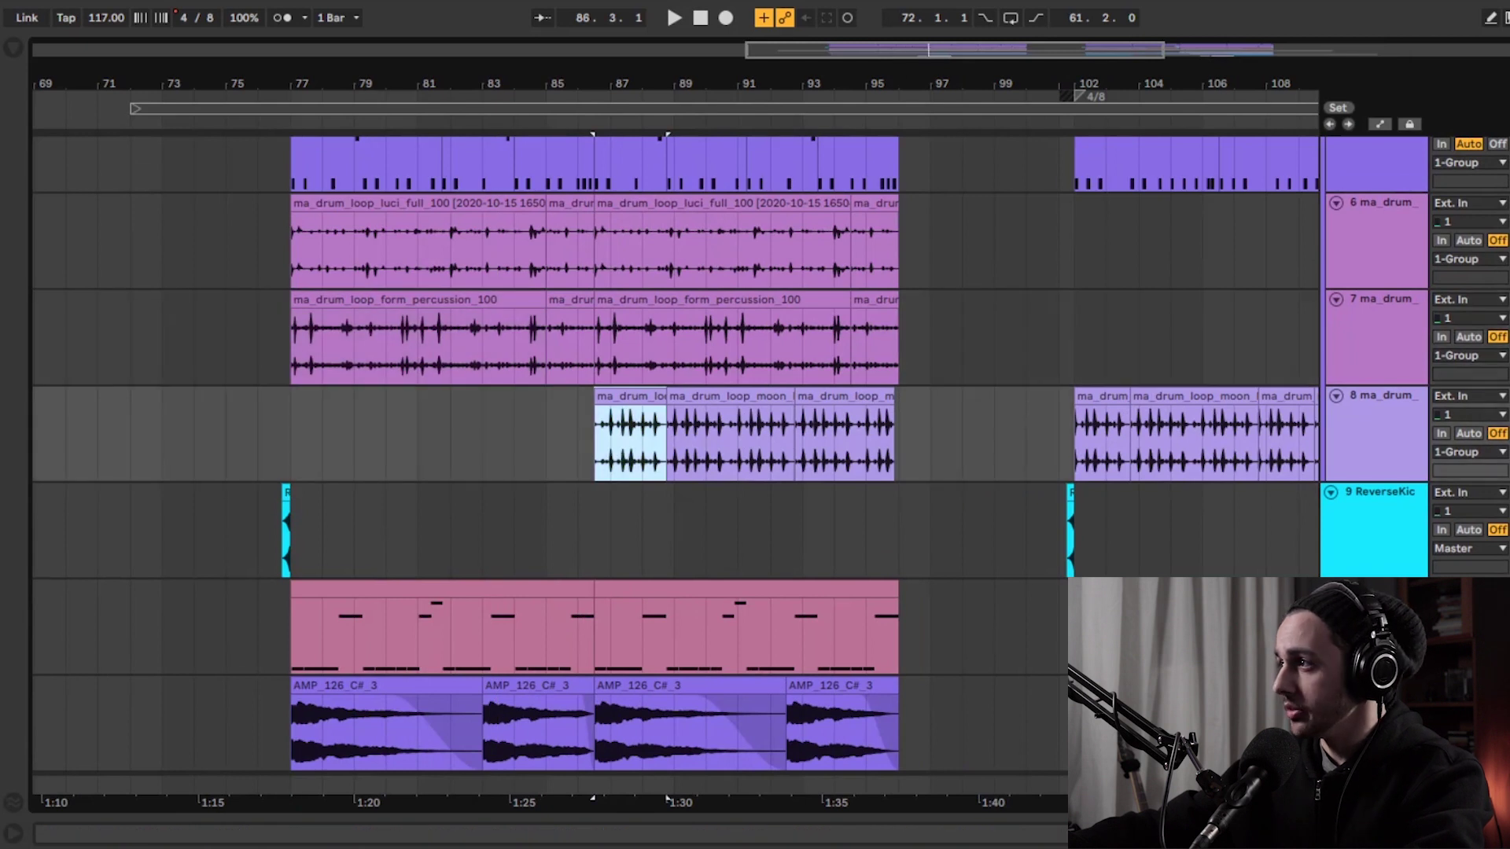
key("space")
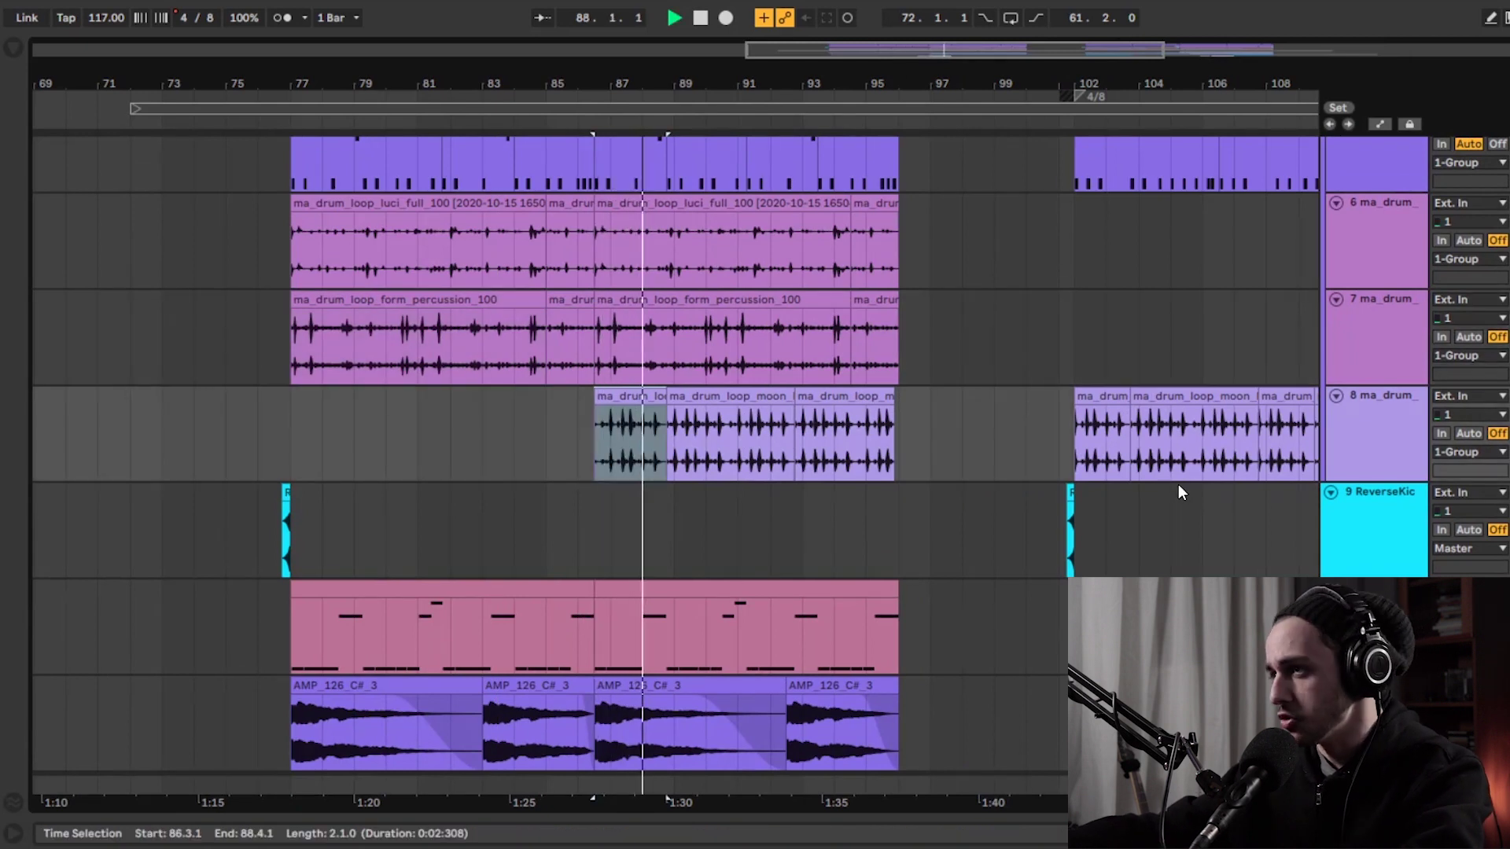
key("space")
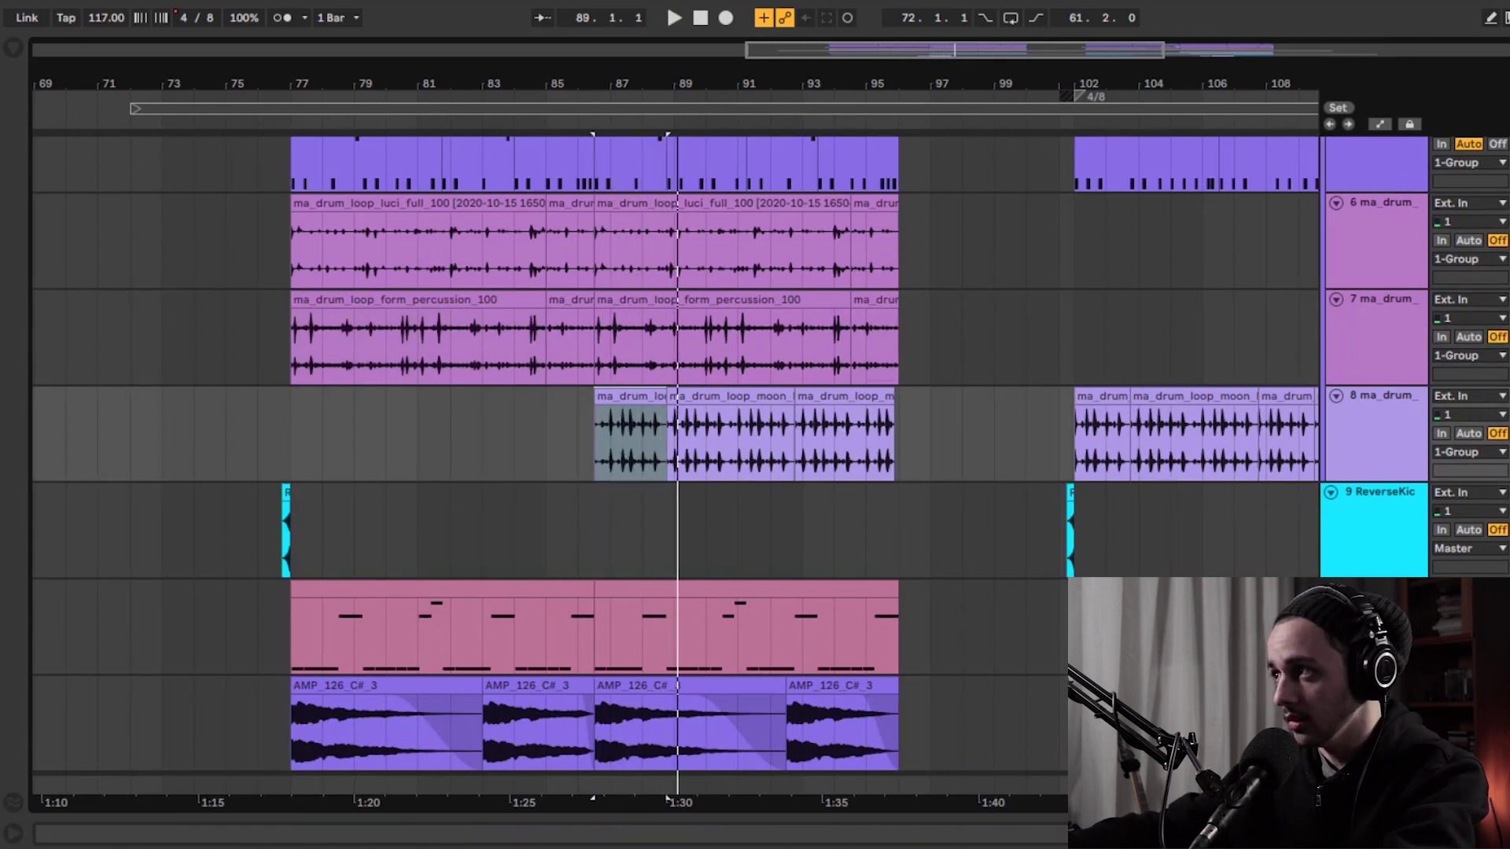
- Select the first bass clip and play it from bar 77
scroll(693, 455, "down", 4)
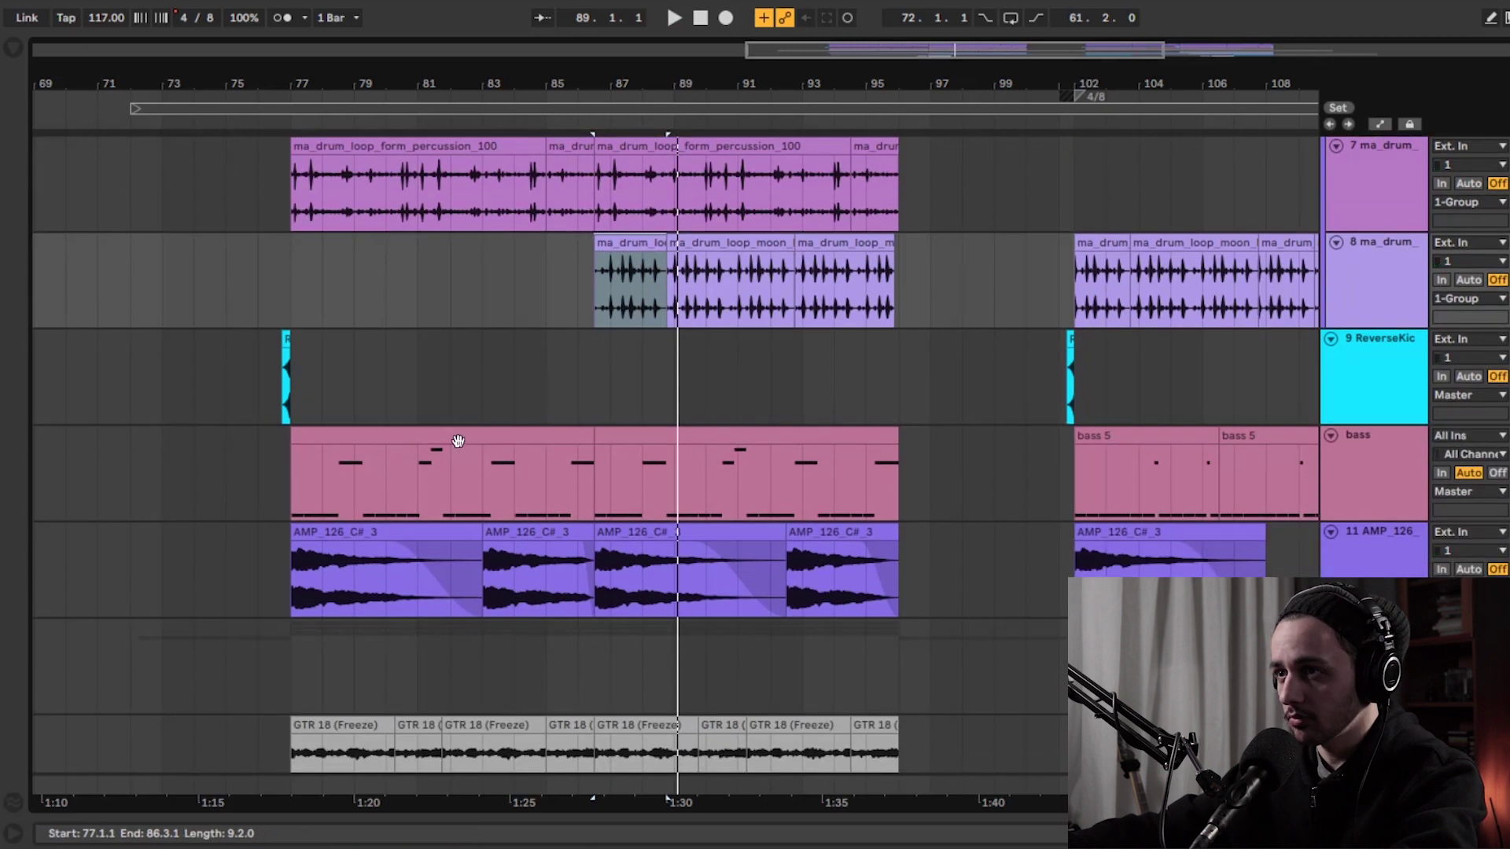
left_click(485, 438)
key("space")
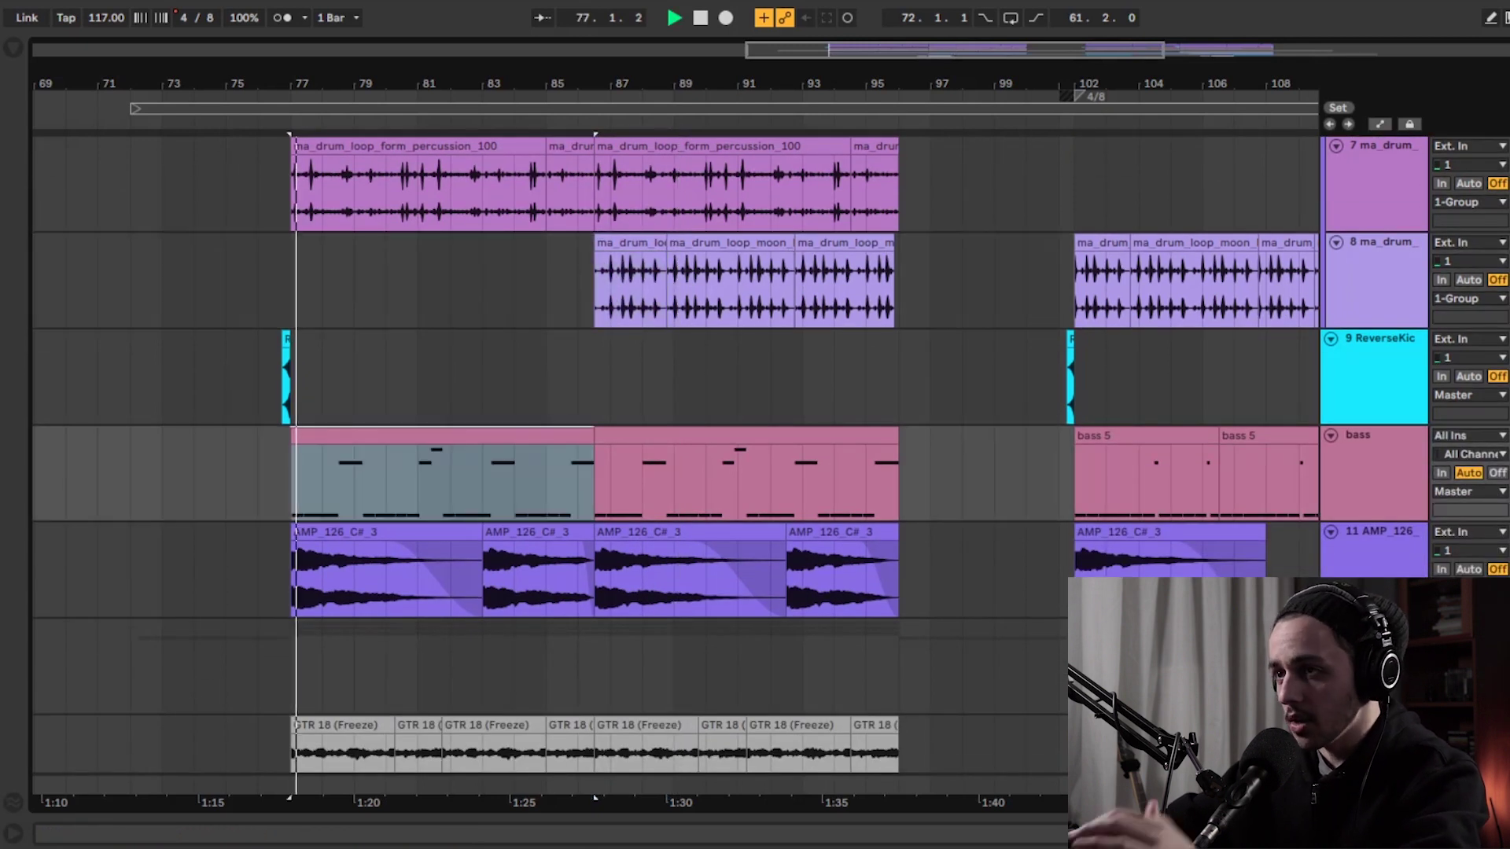
- Show the bass track's device chain and display the waveform of the AMP_100_A_02_3 sampler's sample
double_click(1419, 479)
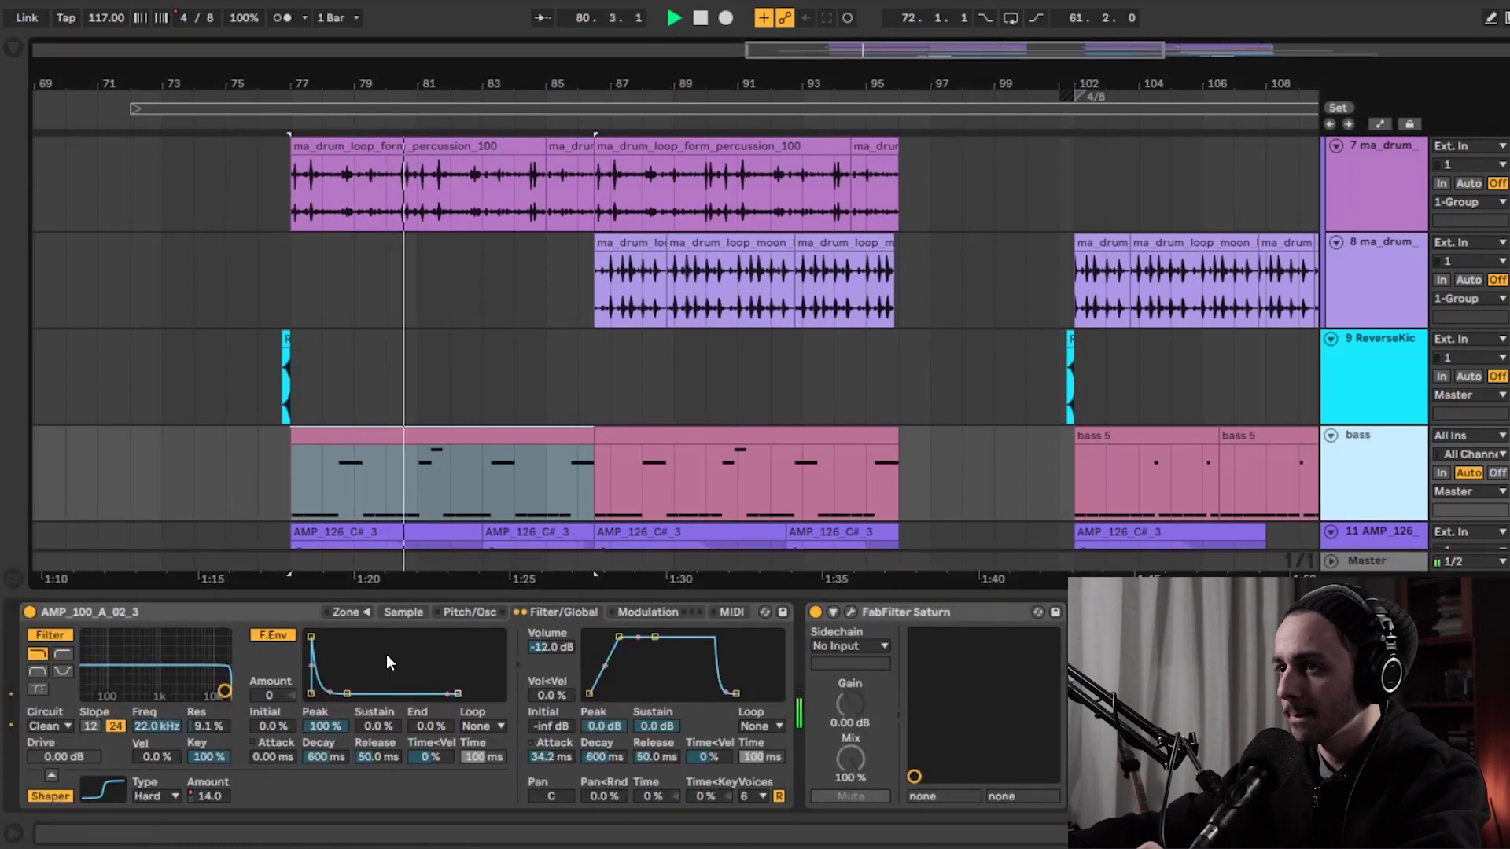
left_click(417, 613)
scroll(634, 337, "down", 2)
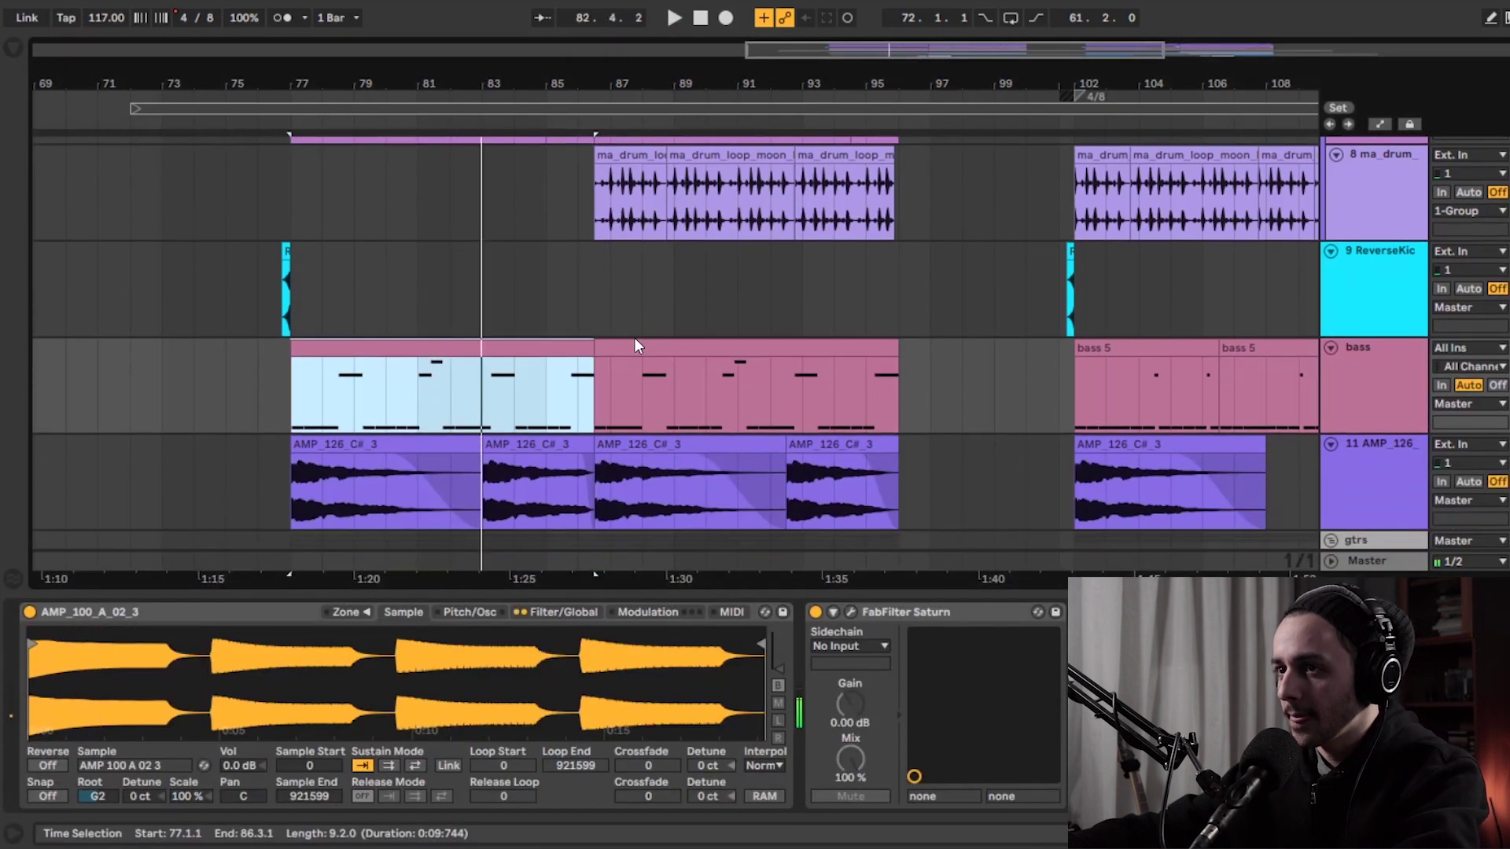
left_click(248, 612)
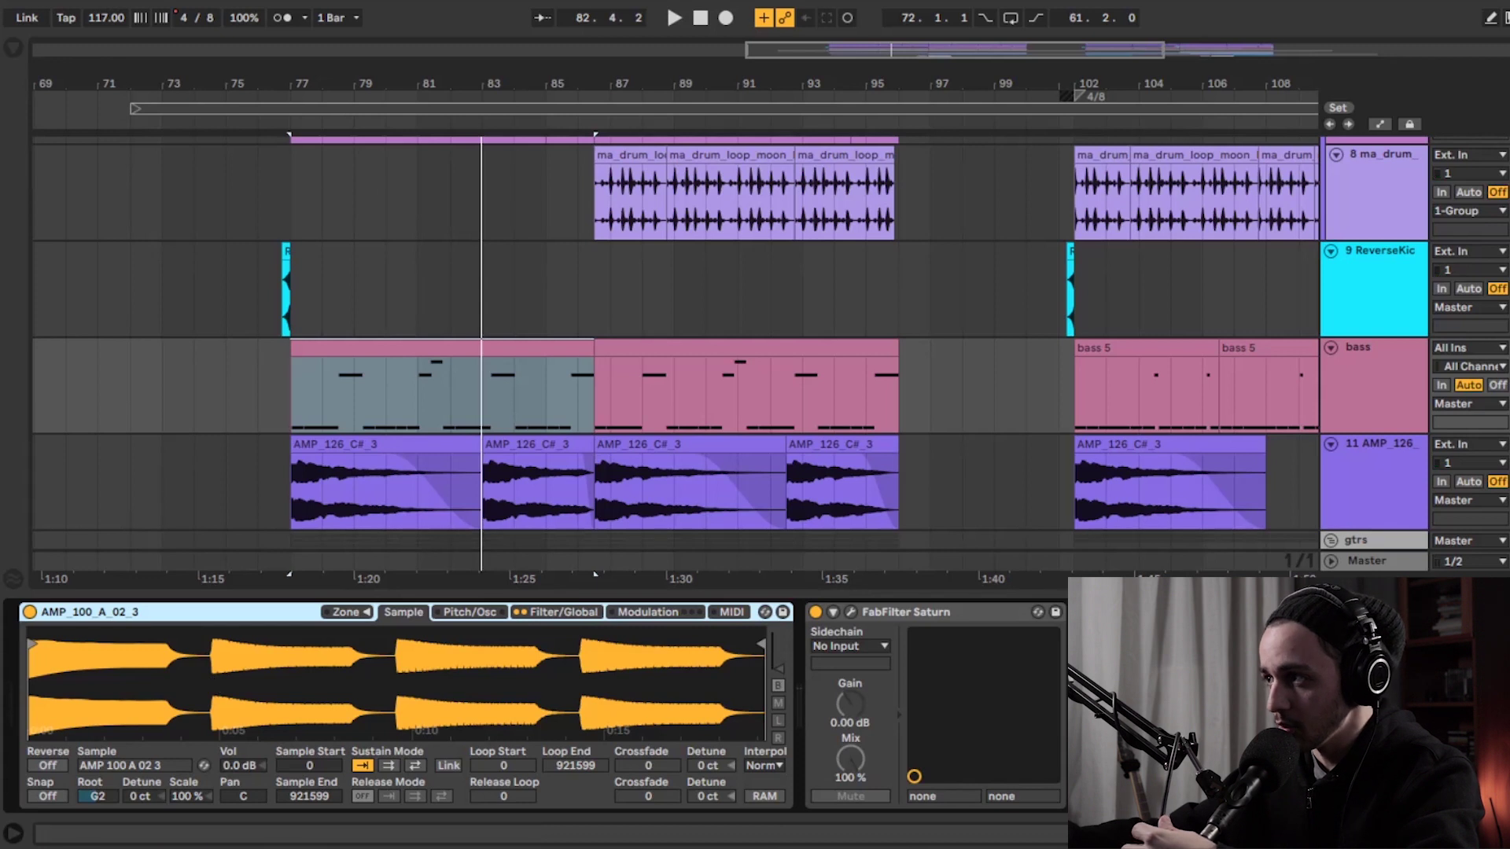
- Open the FabFilter Saturn window on the bass track to view its saturation settings, and hide it again
scroll(534, 704, "right", 3)
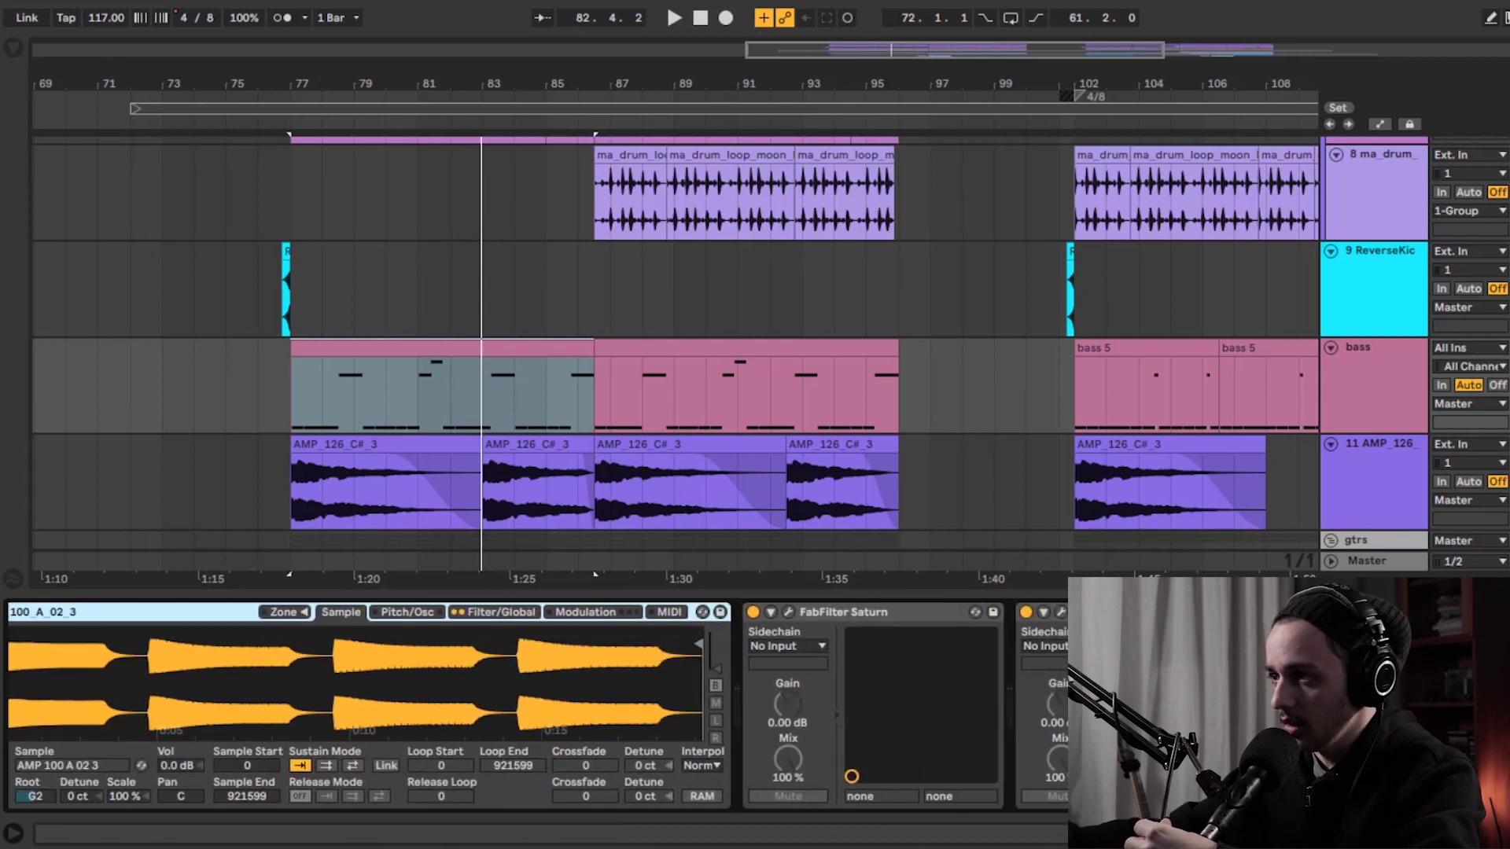
left_click(790, 609)
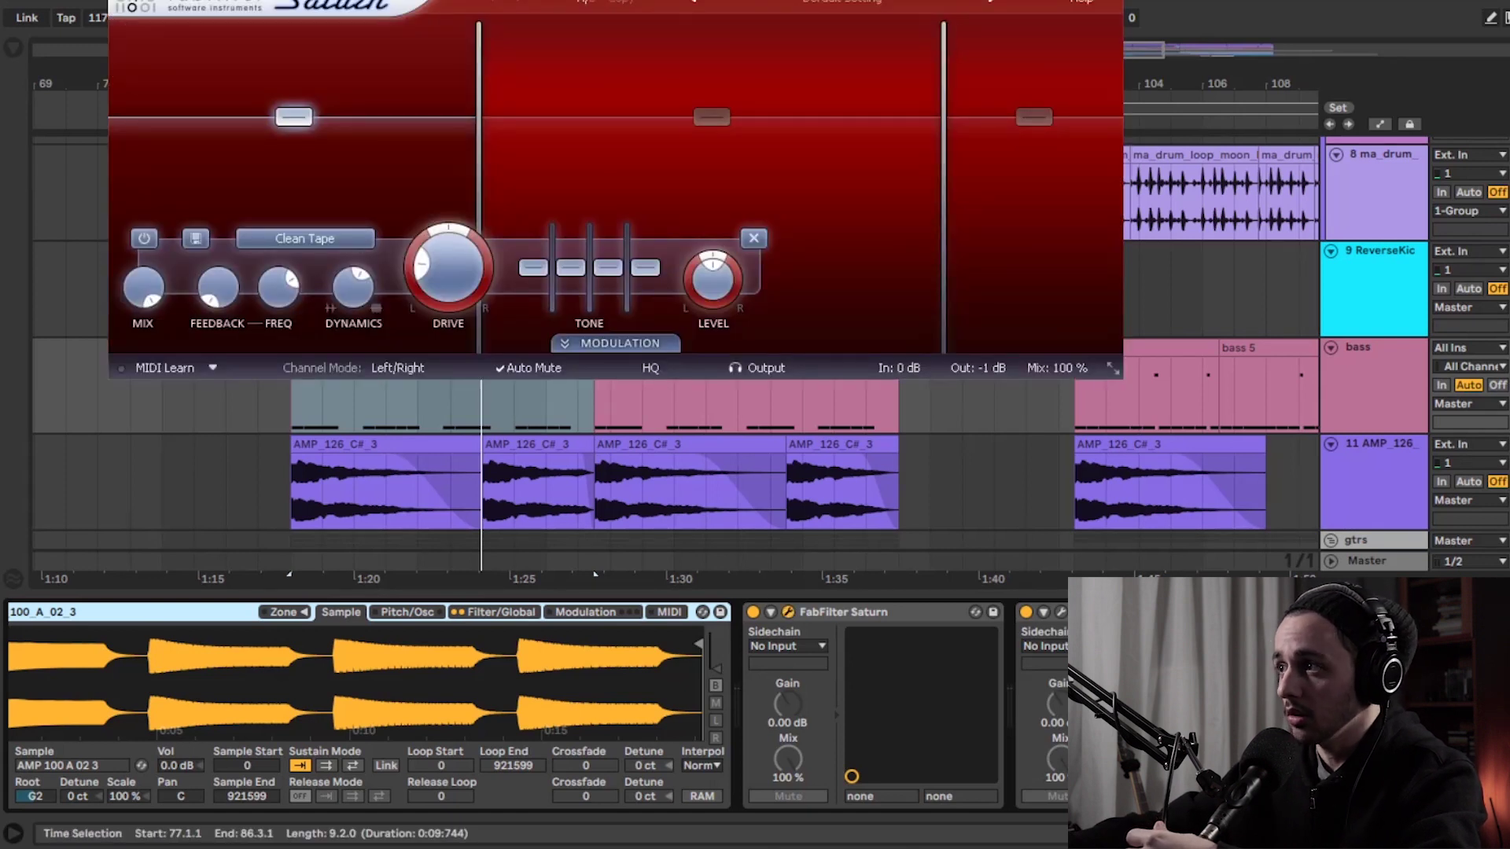
key("ctrl+alt+p")
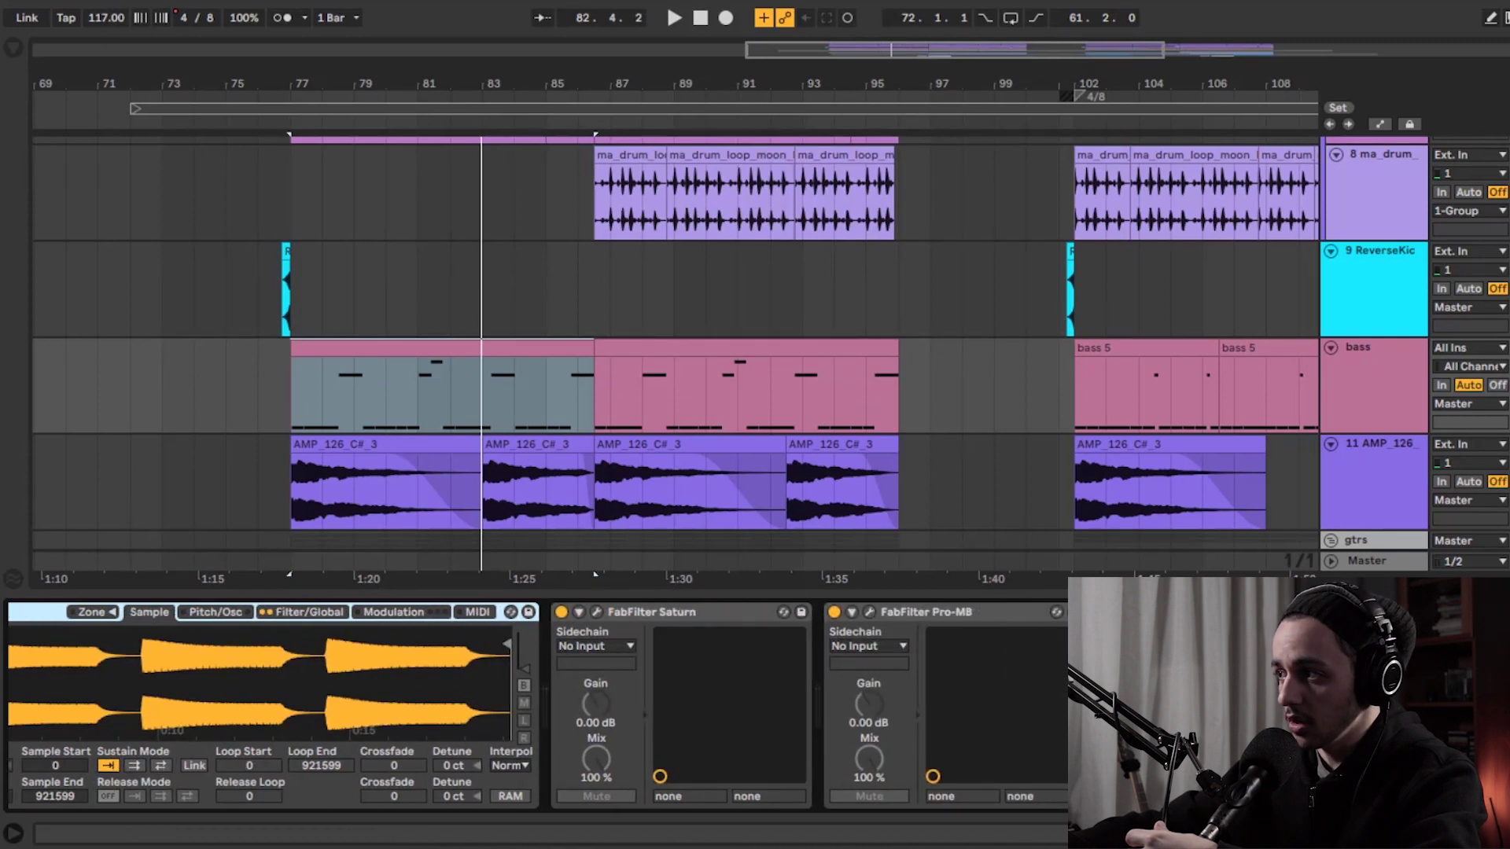
scroll(535, 708, "left", 3)
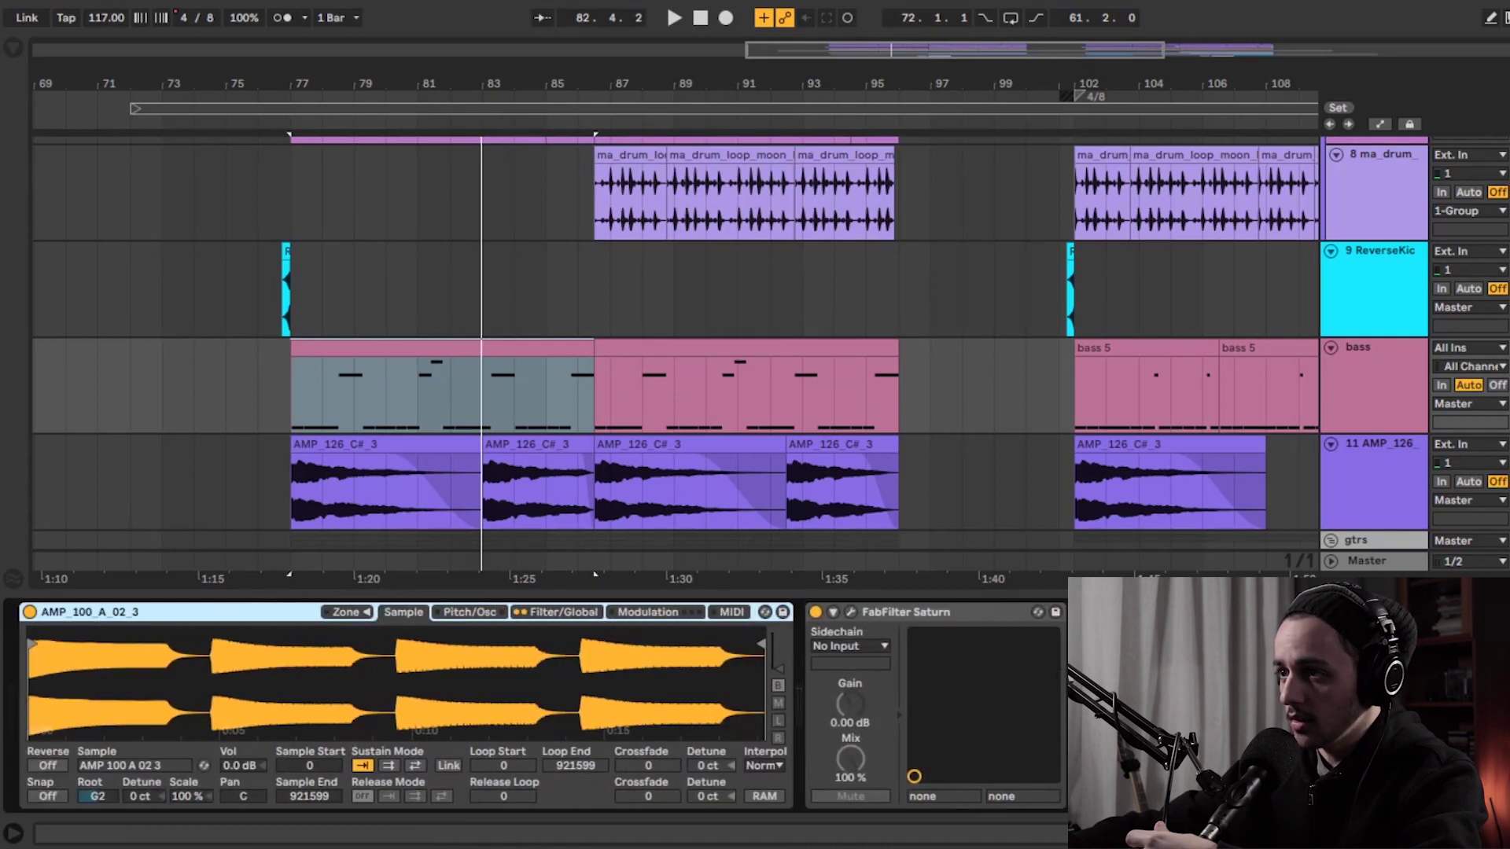
- Look through the bass sampler's pitch and oscillator settings and its filter and global settings
left_click(472, 610)
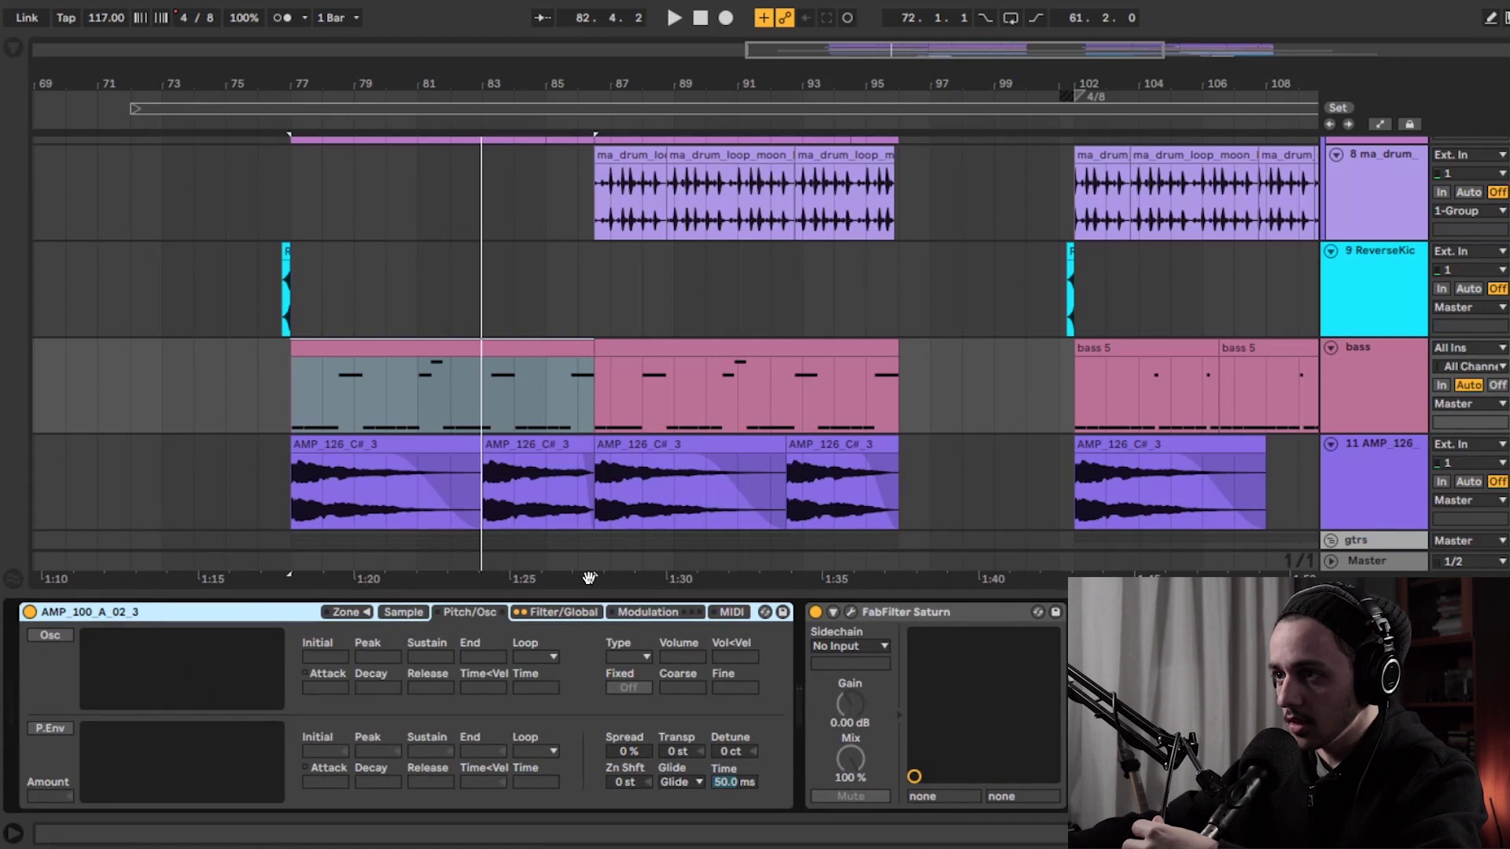
left_click(548, 612)
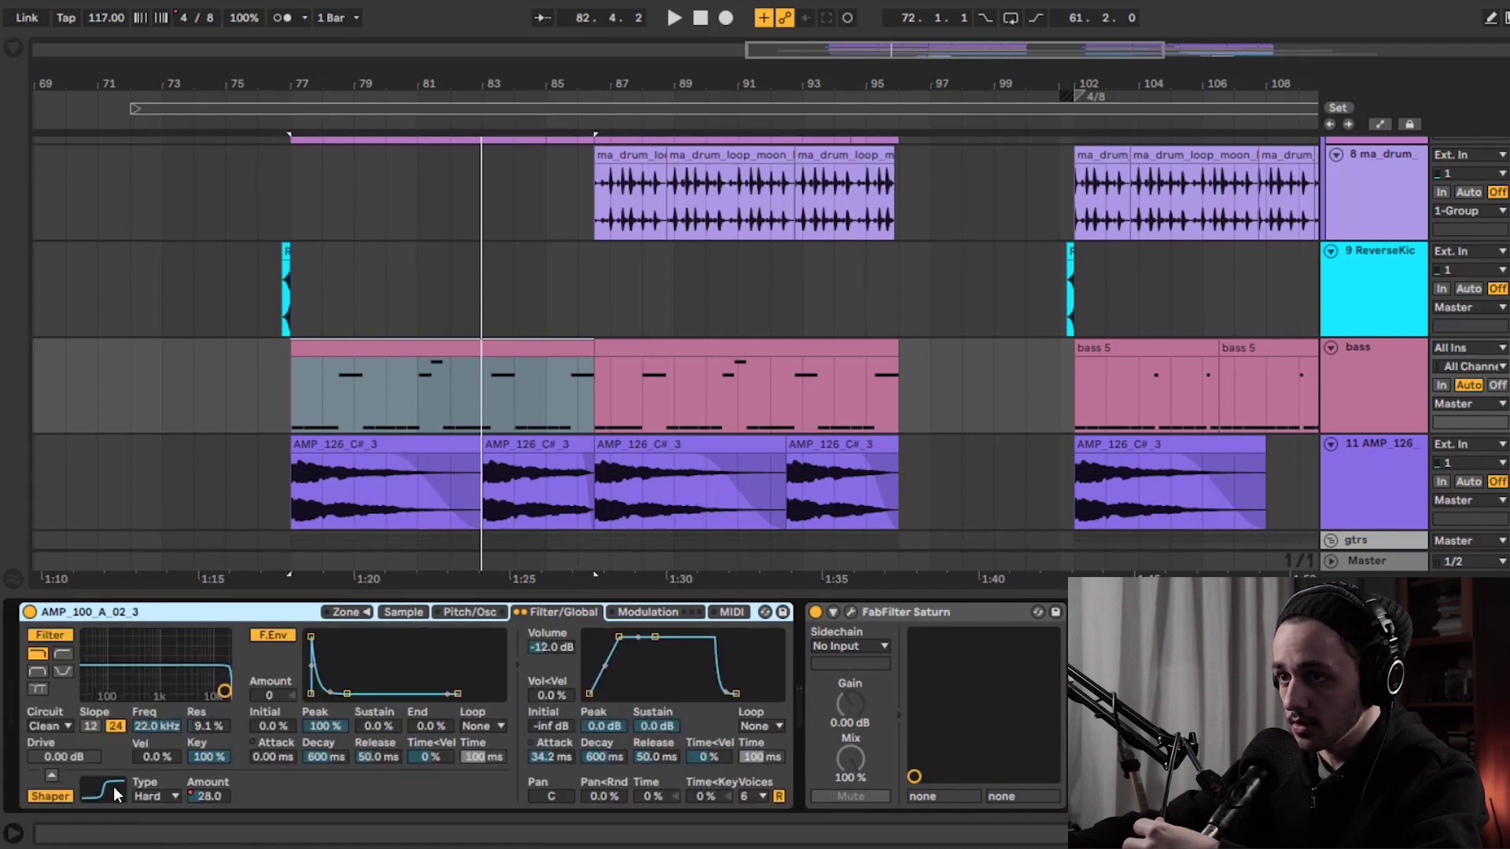
key("Delete")
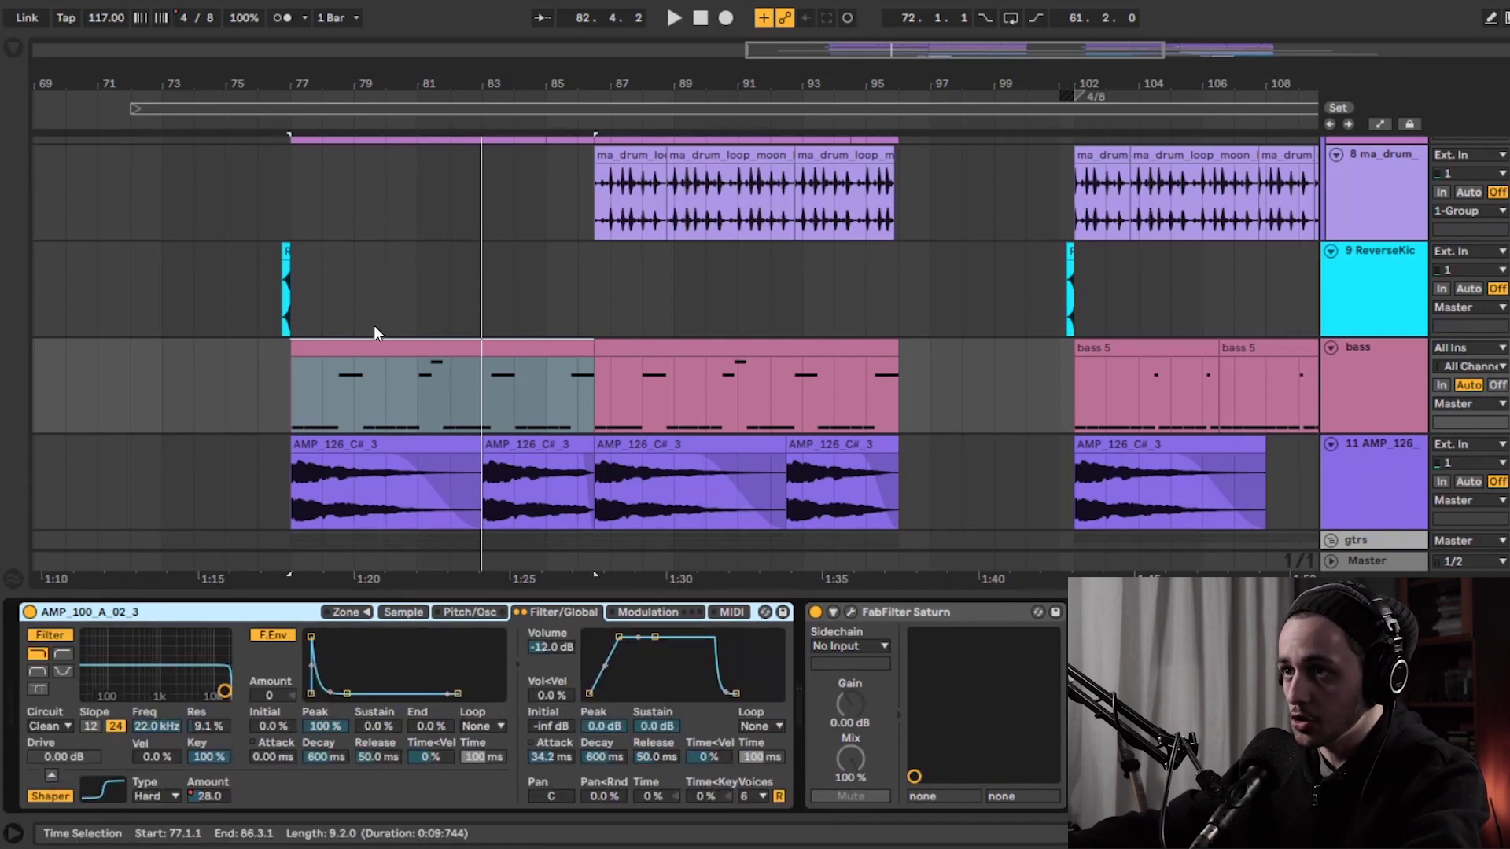
- Audition the first bass clip from bar 77 and lower the bass sampler's Shaper amount to 0
left_click(314, 430)
key("space")
left_click_drag(211, 795, 228, 794)
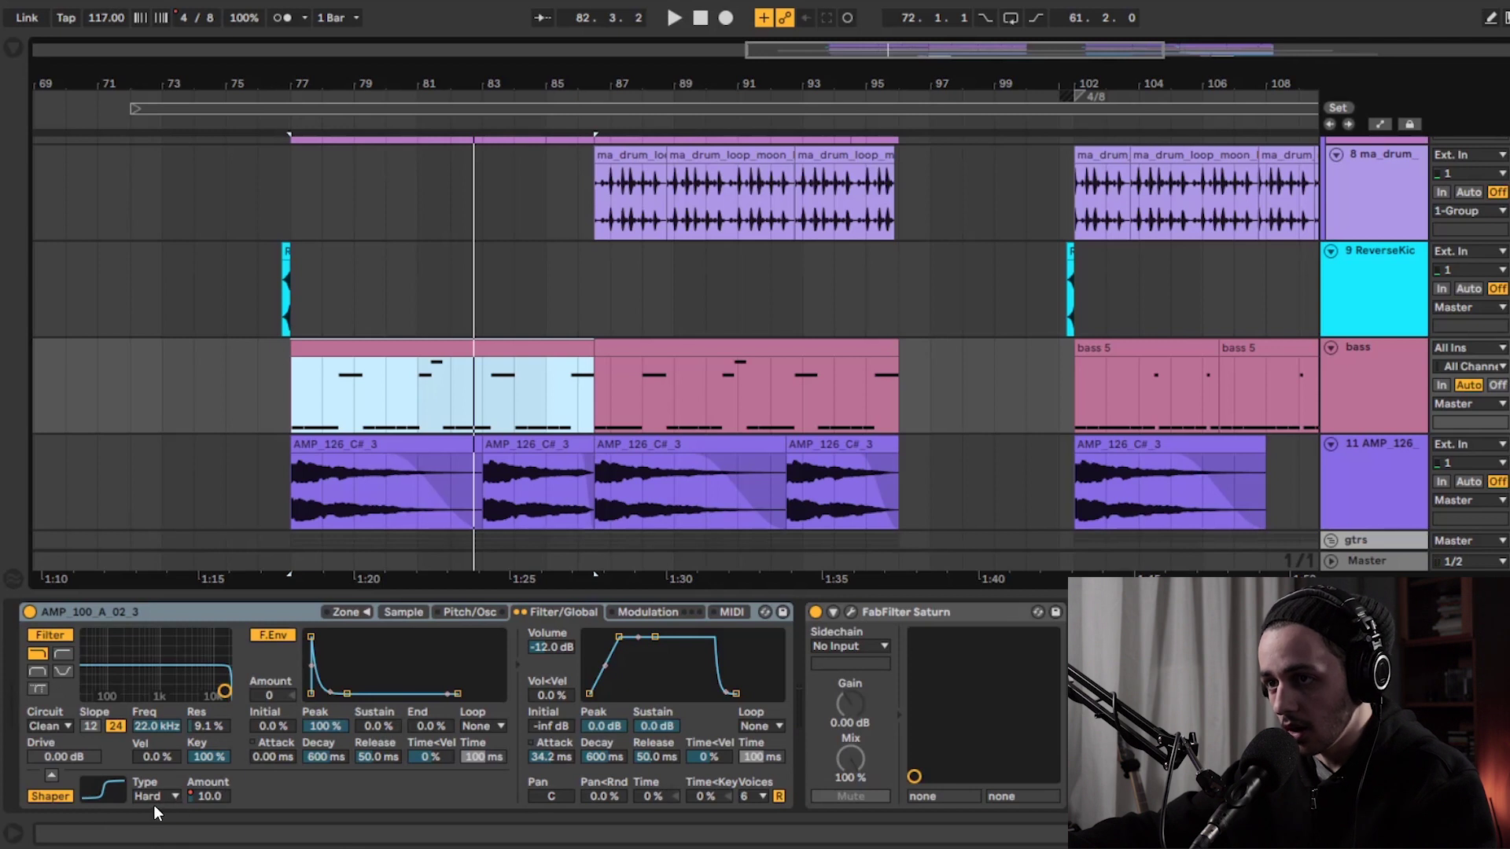
left_click(591, 410)
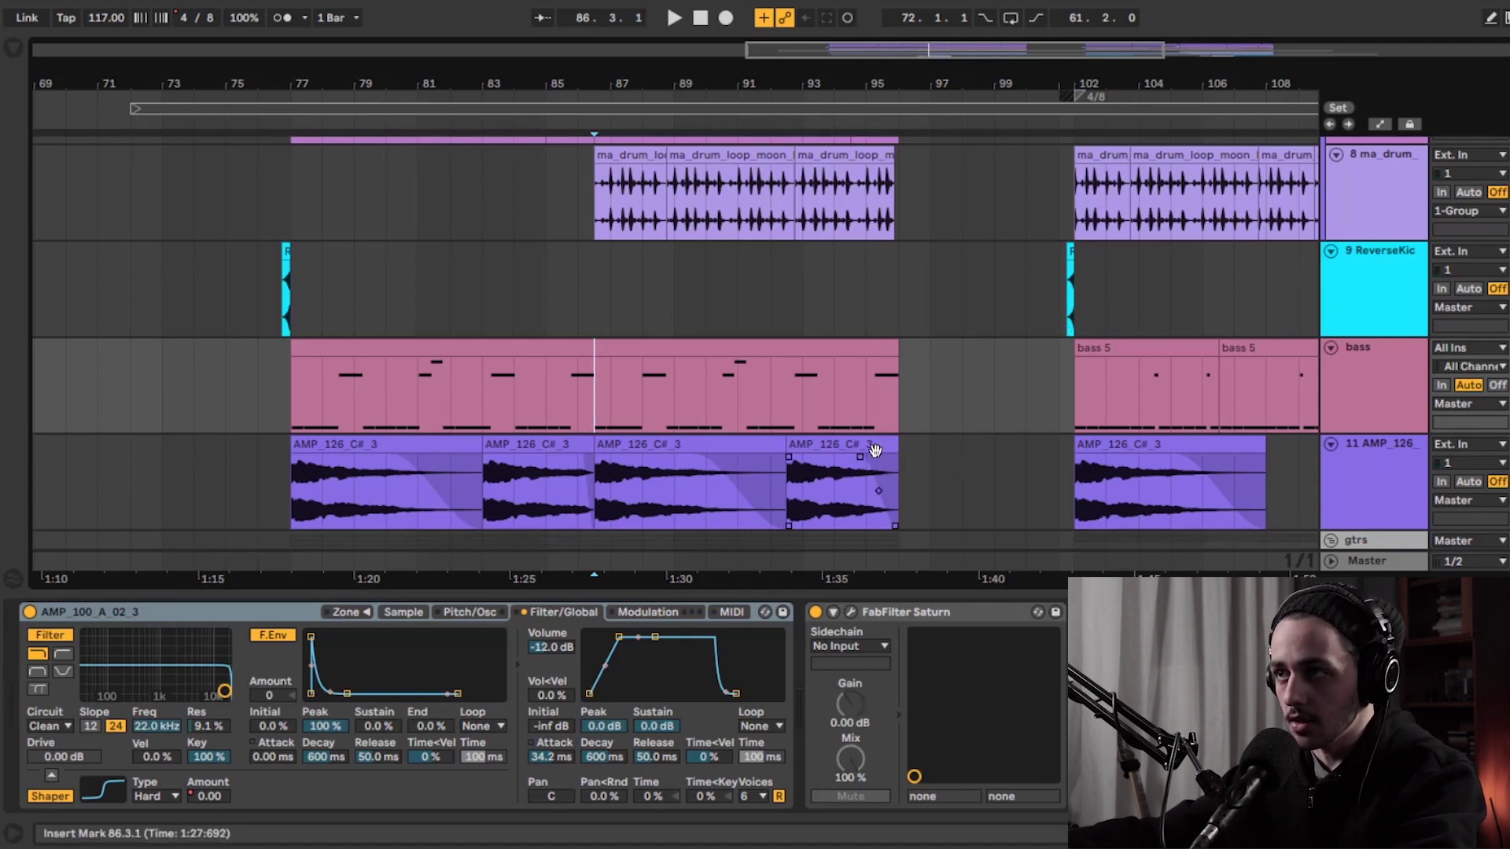
- Show the AMP_126_C#_3 track's devices and audition its first clip from bar 77
scroll(875, 449, "down", 2)
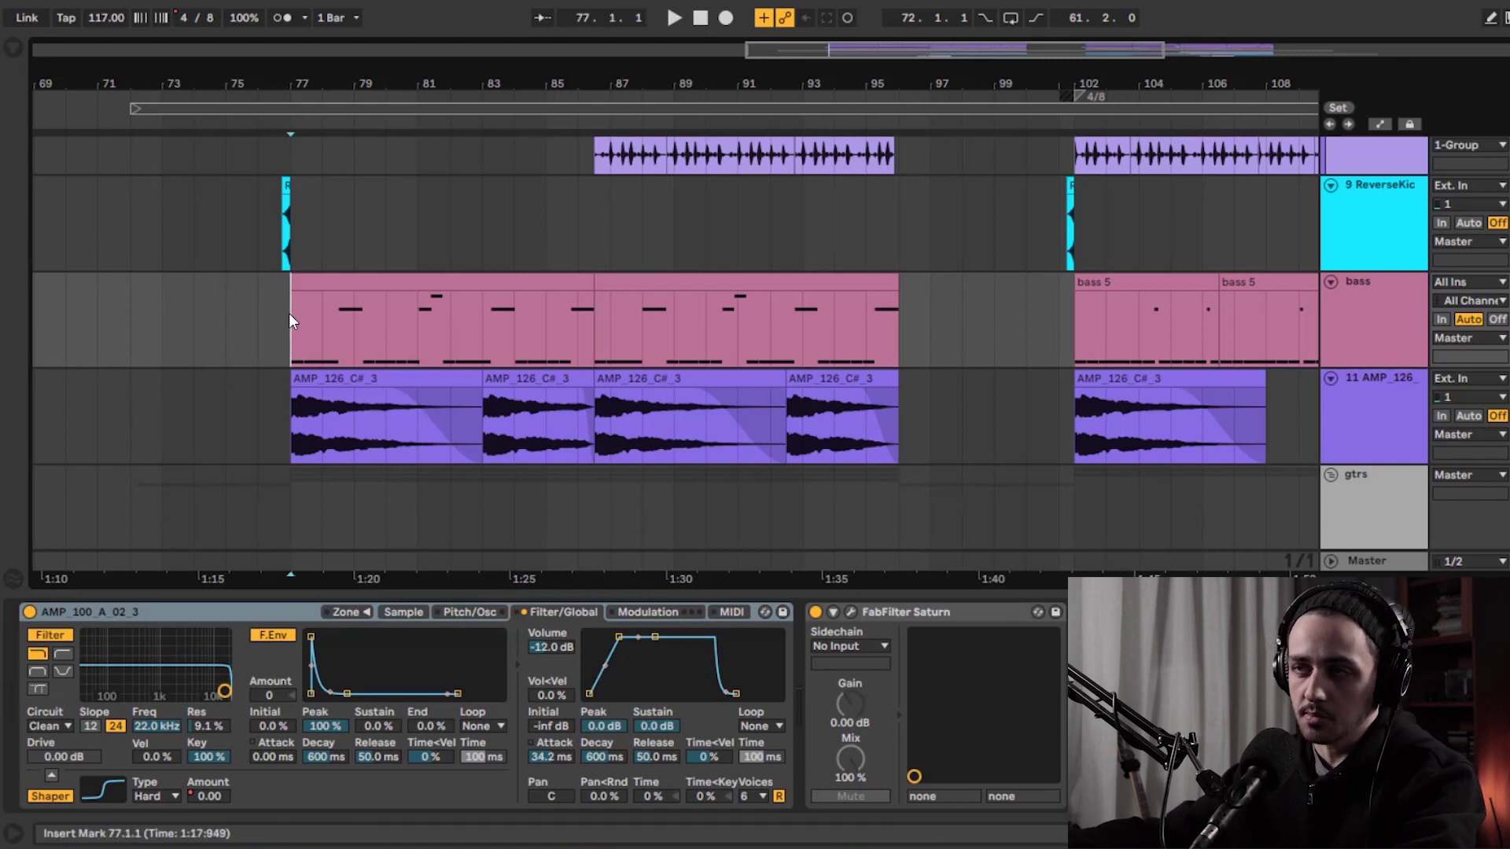
left_click(289, 446)
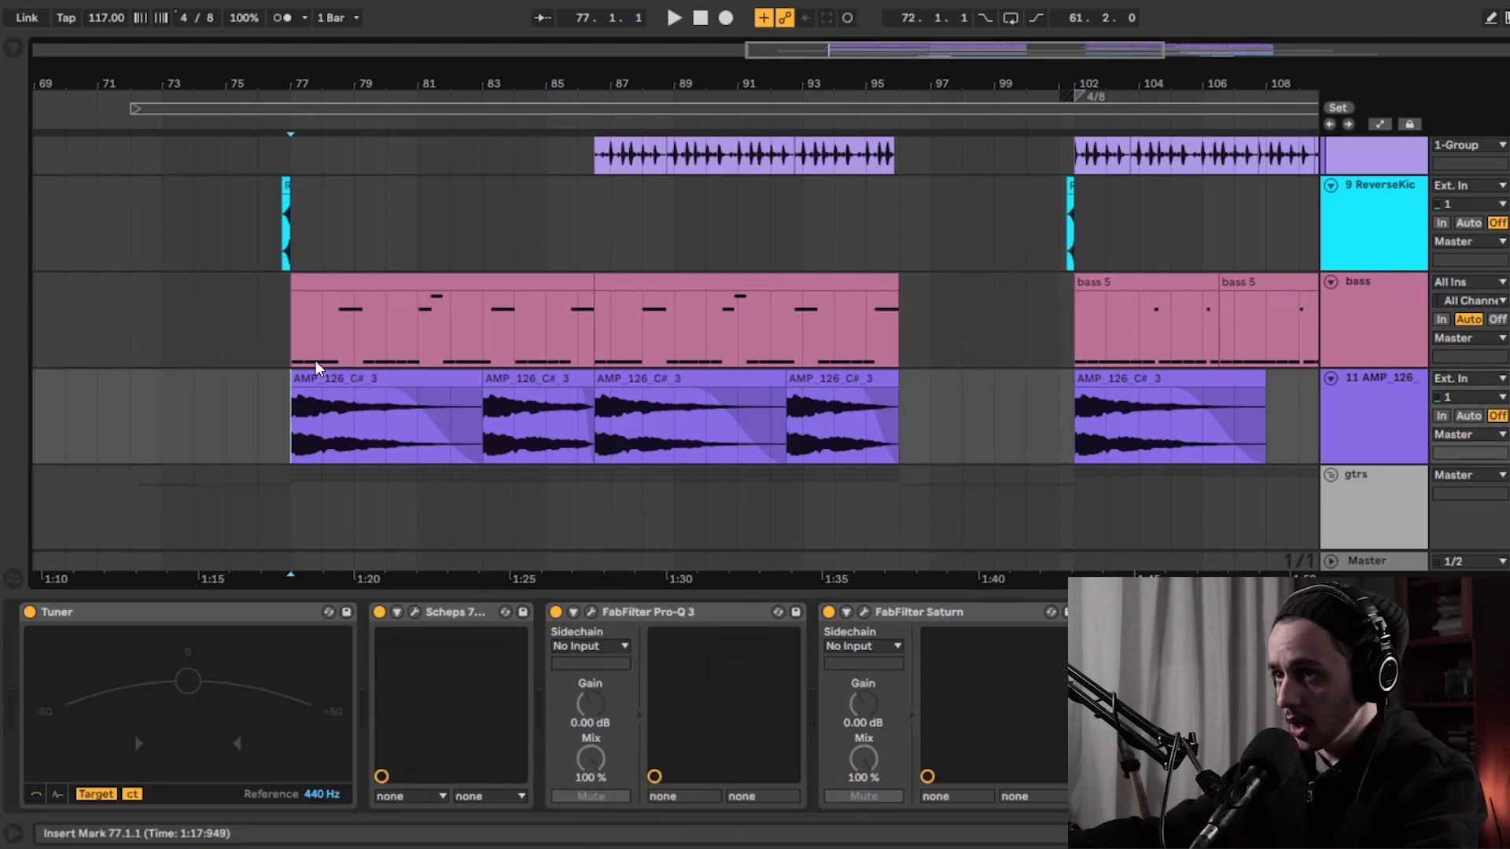
left_click(350, 375)
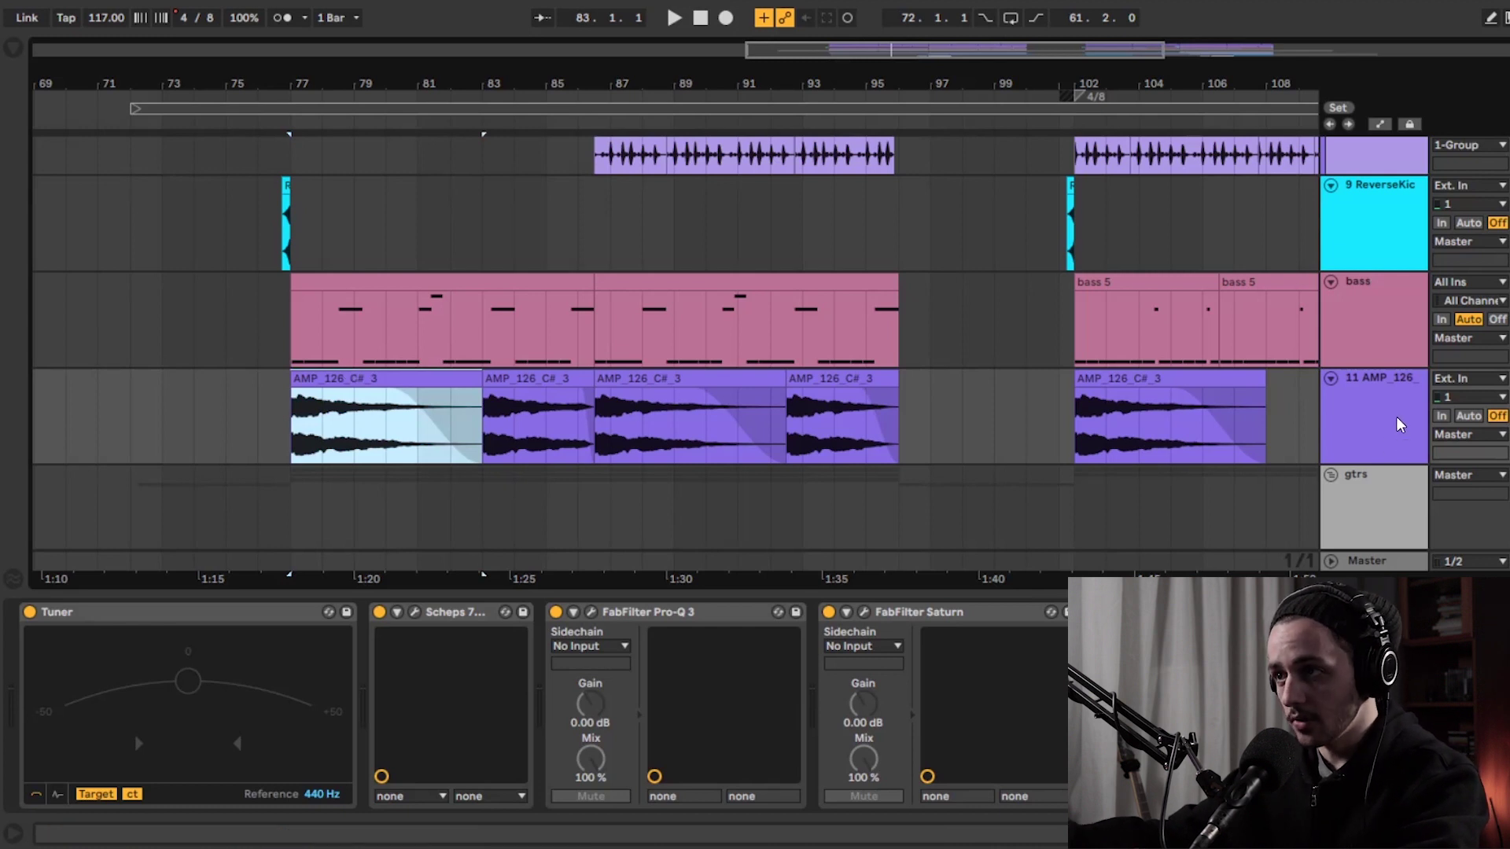
key("space")
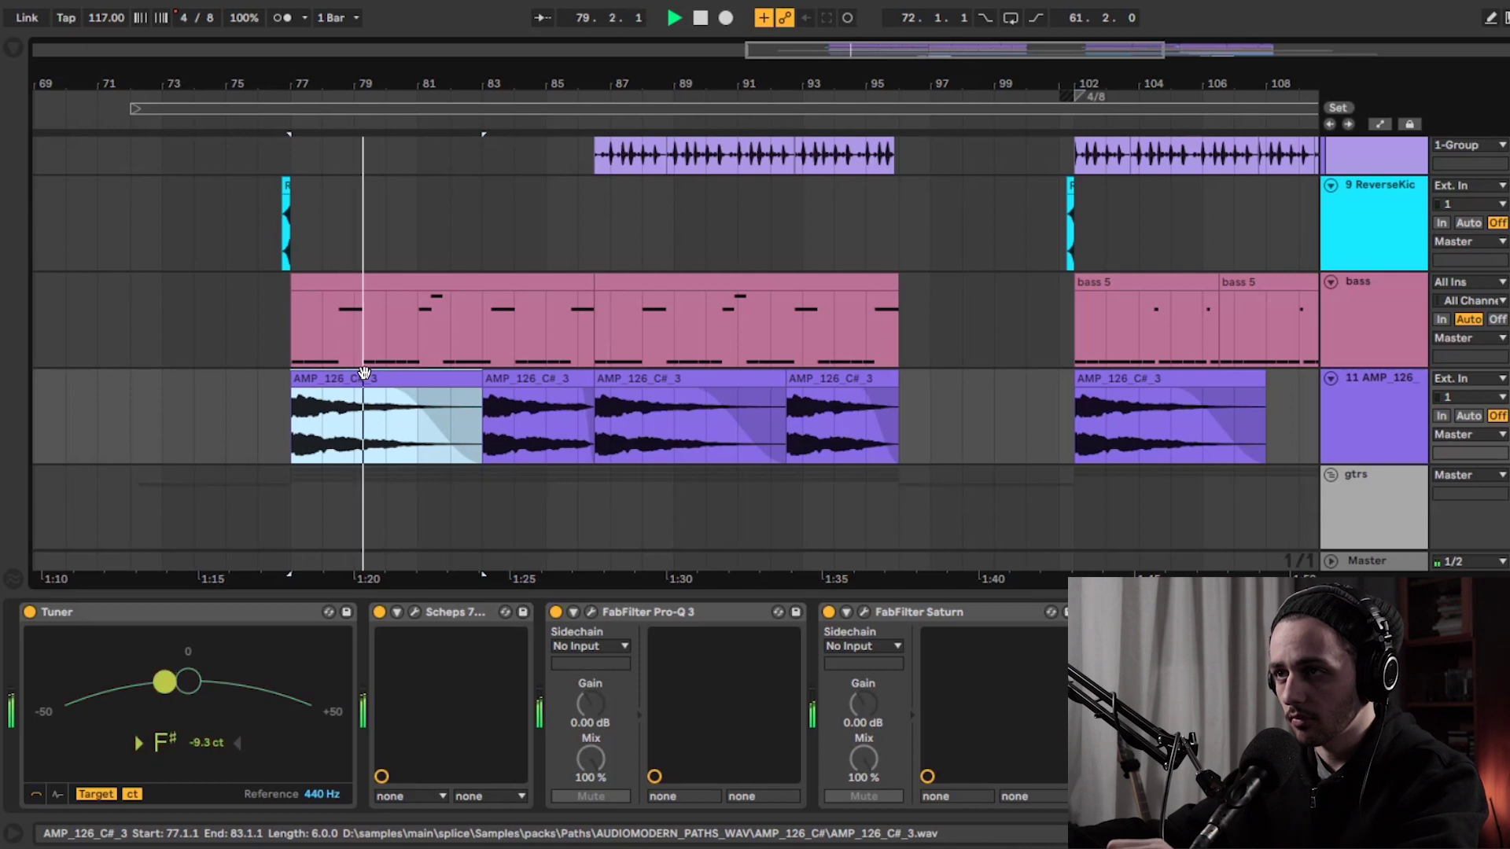
key("space")
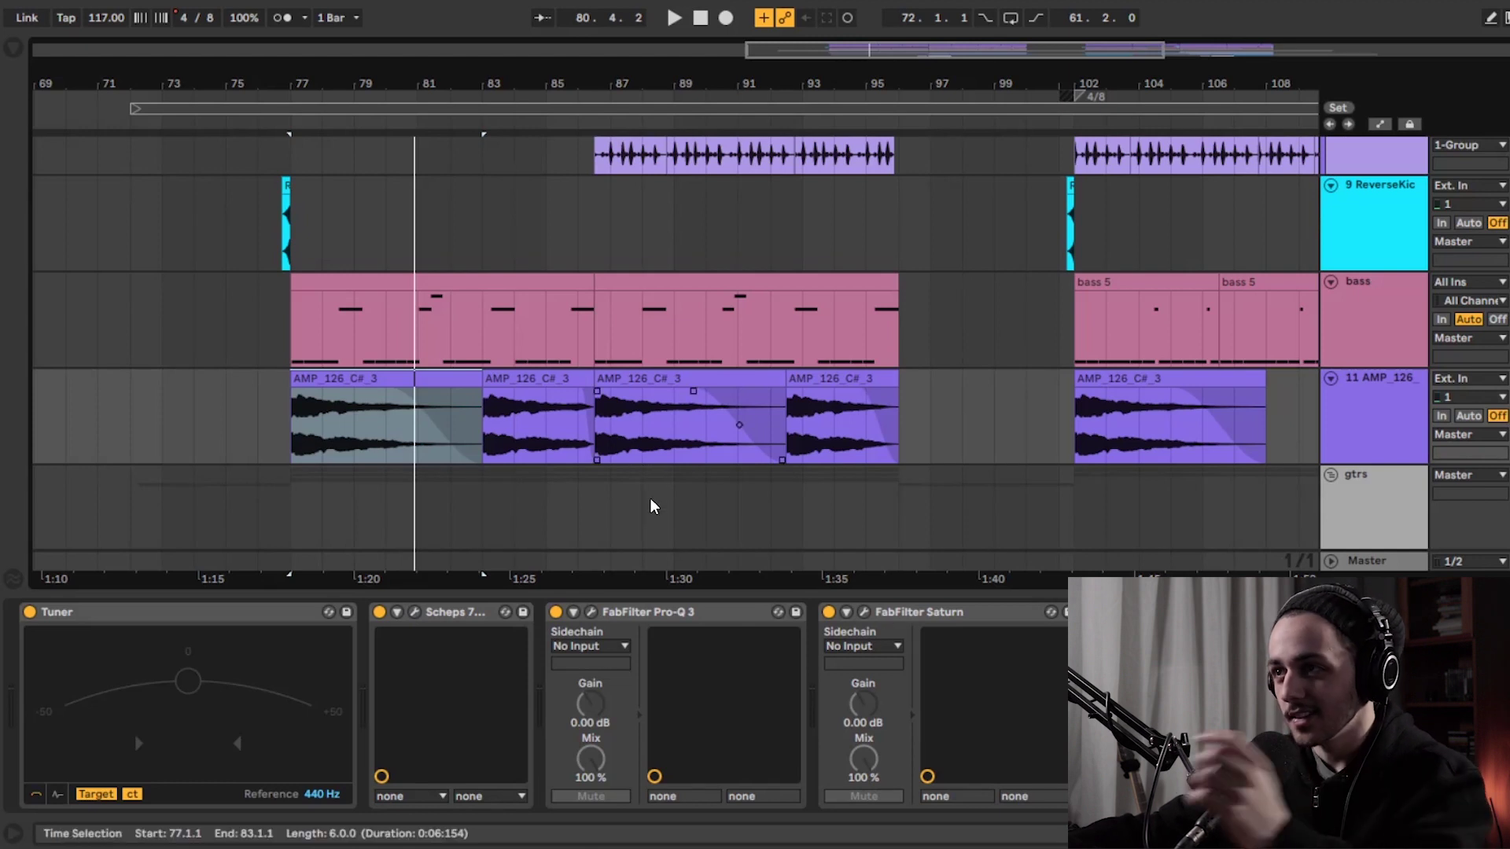
- Switch to Splice to view the list of downloaded samples, and return to the Ableton Live arrangement
scroll(603, 364, "down", 3)
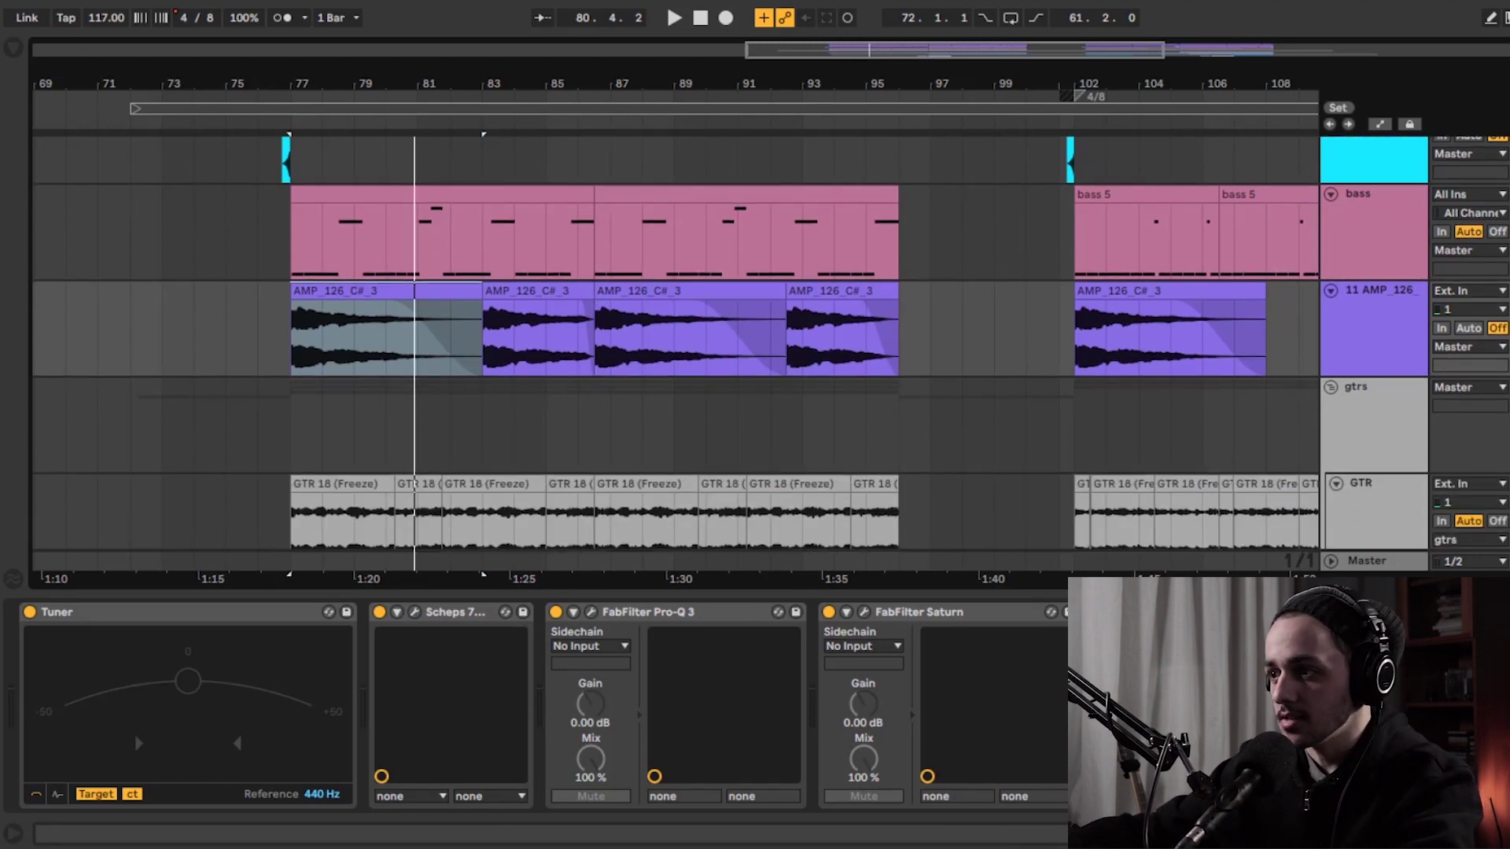
key("alt+Tab")
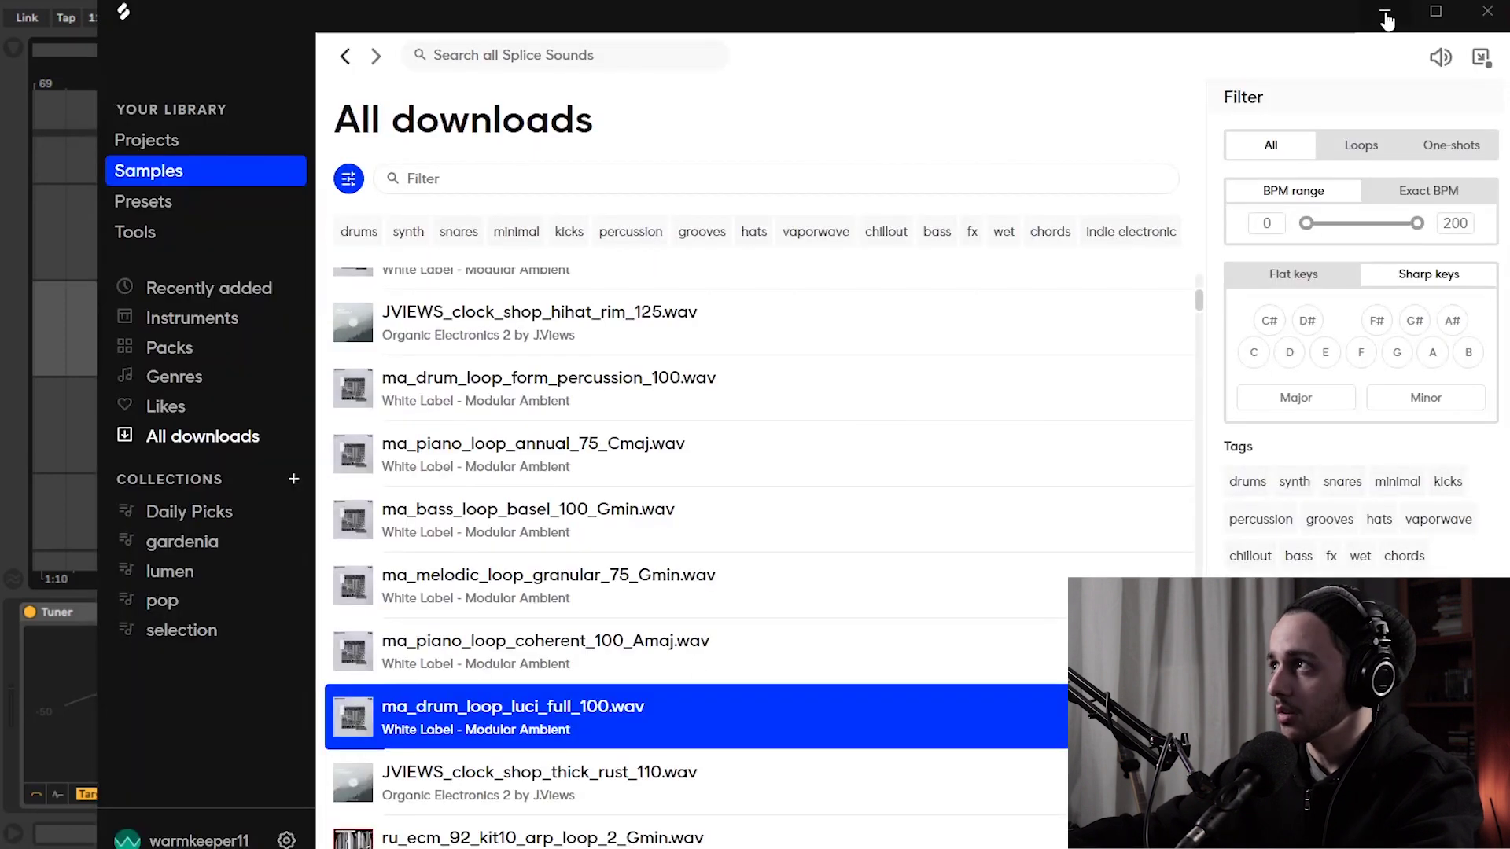
key("alt+Tab")
- Audition the upper GTR track in the gtrs group from bar 77
scroll(870, 388, "down", 5)
scroll(1361, 298, "up", 2)
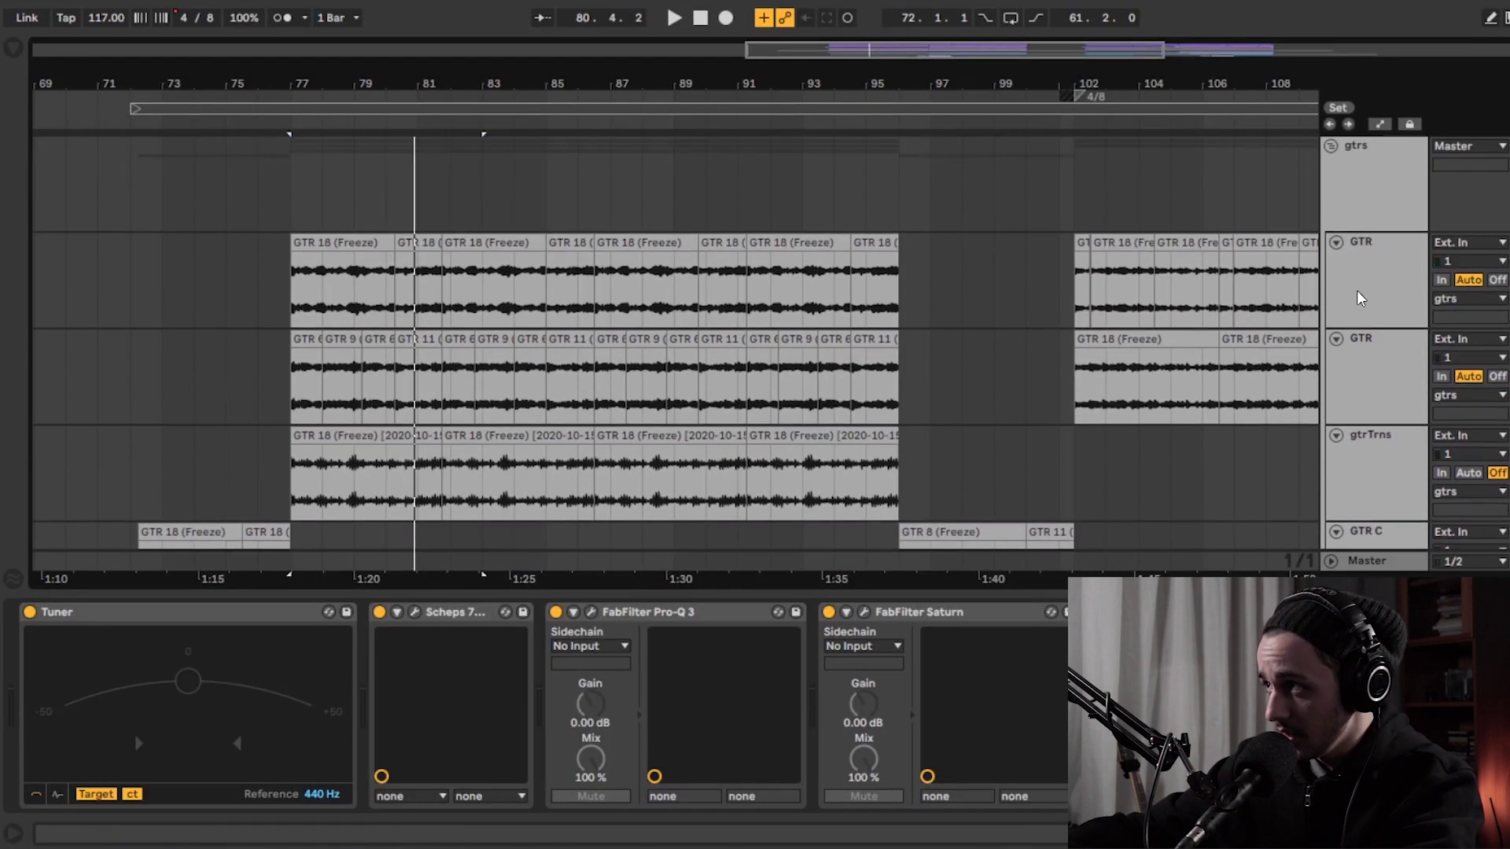
left_click(303, 288)
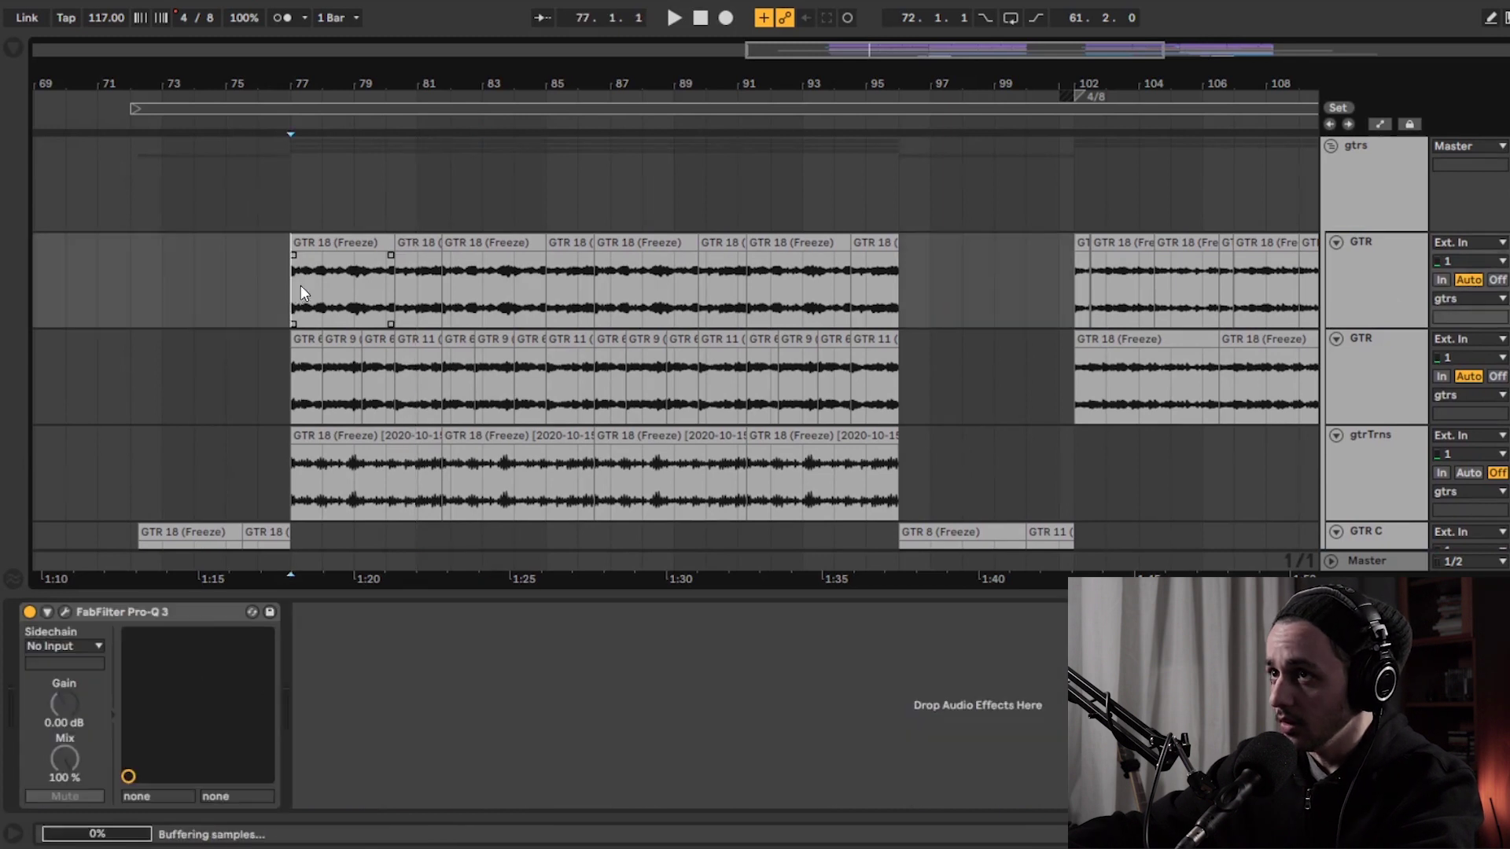
key("space")
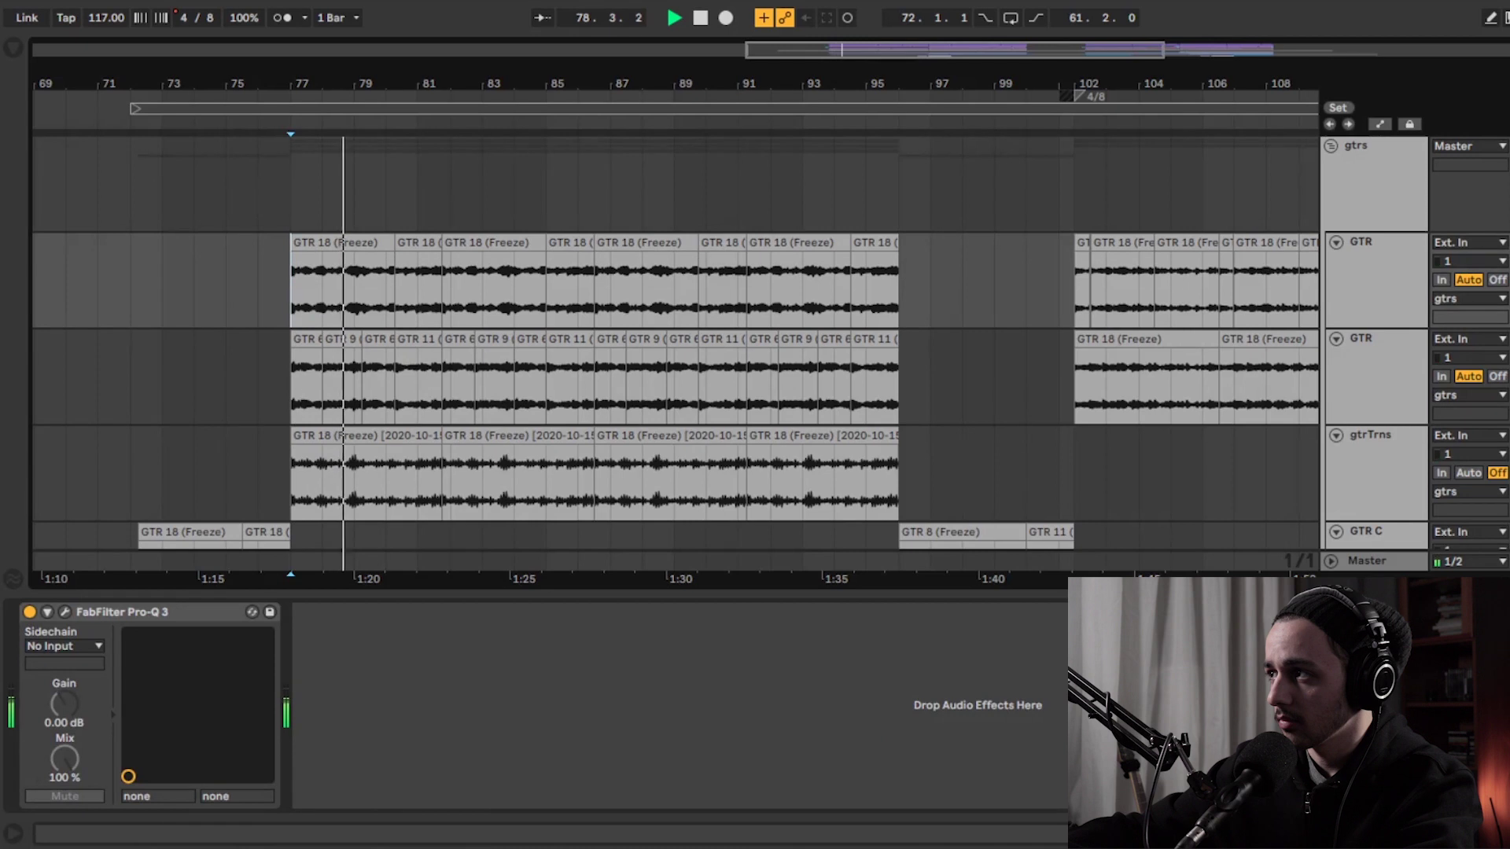
key("space")
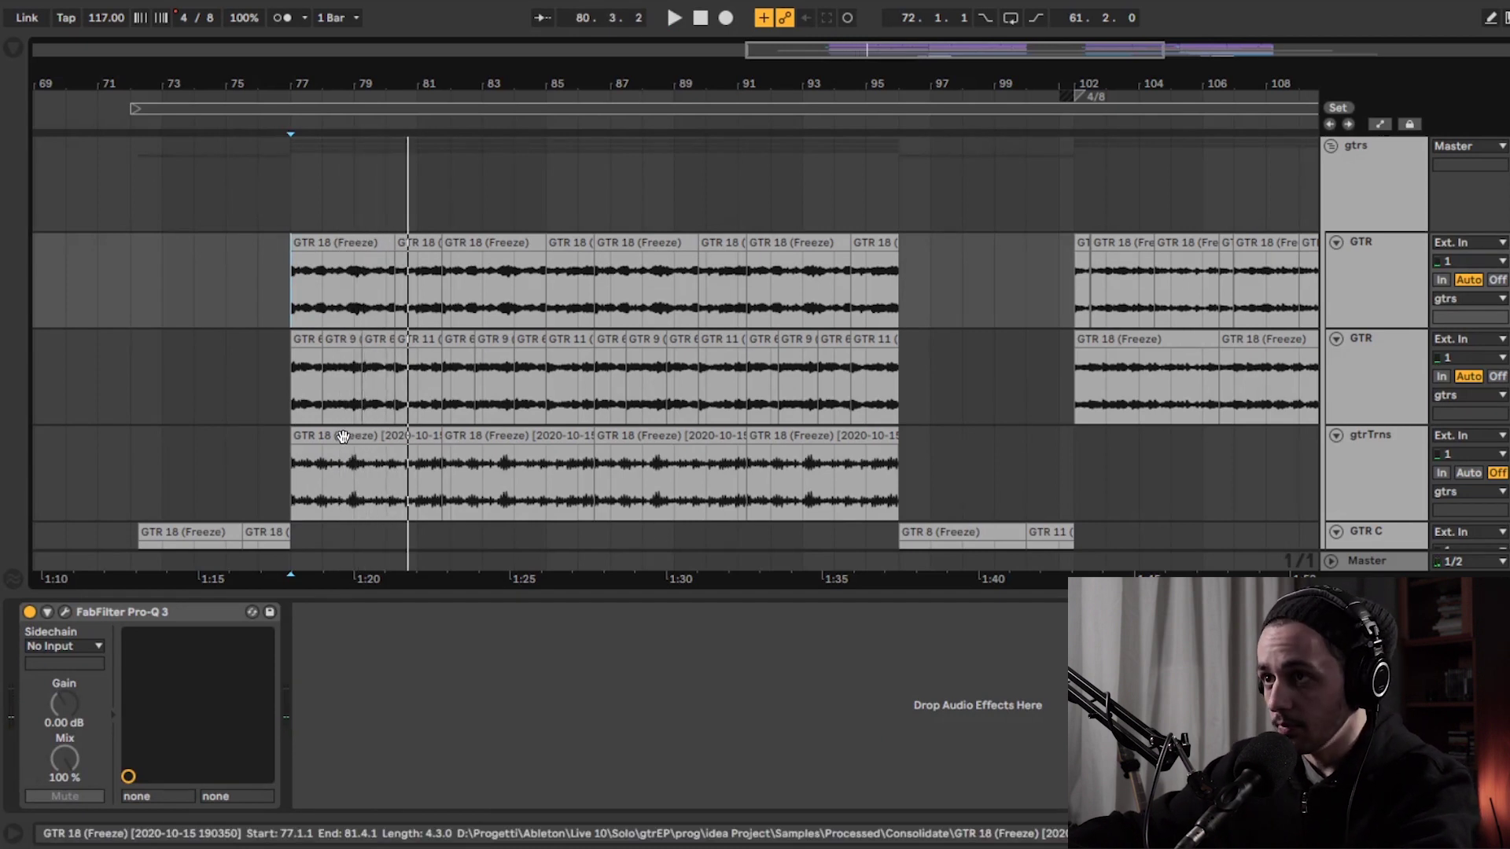
- Audition the first gtrTrns clip from bar 77 and open its clip details
left_click(370, 475)
key("space")
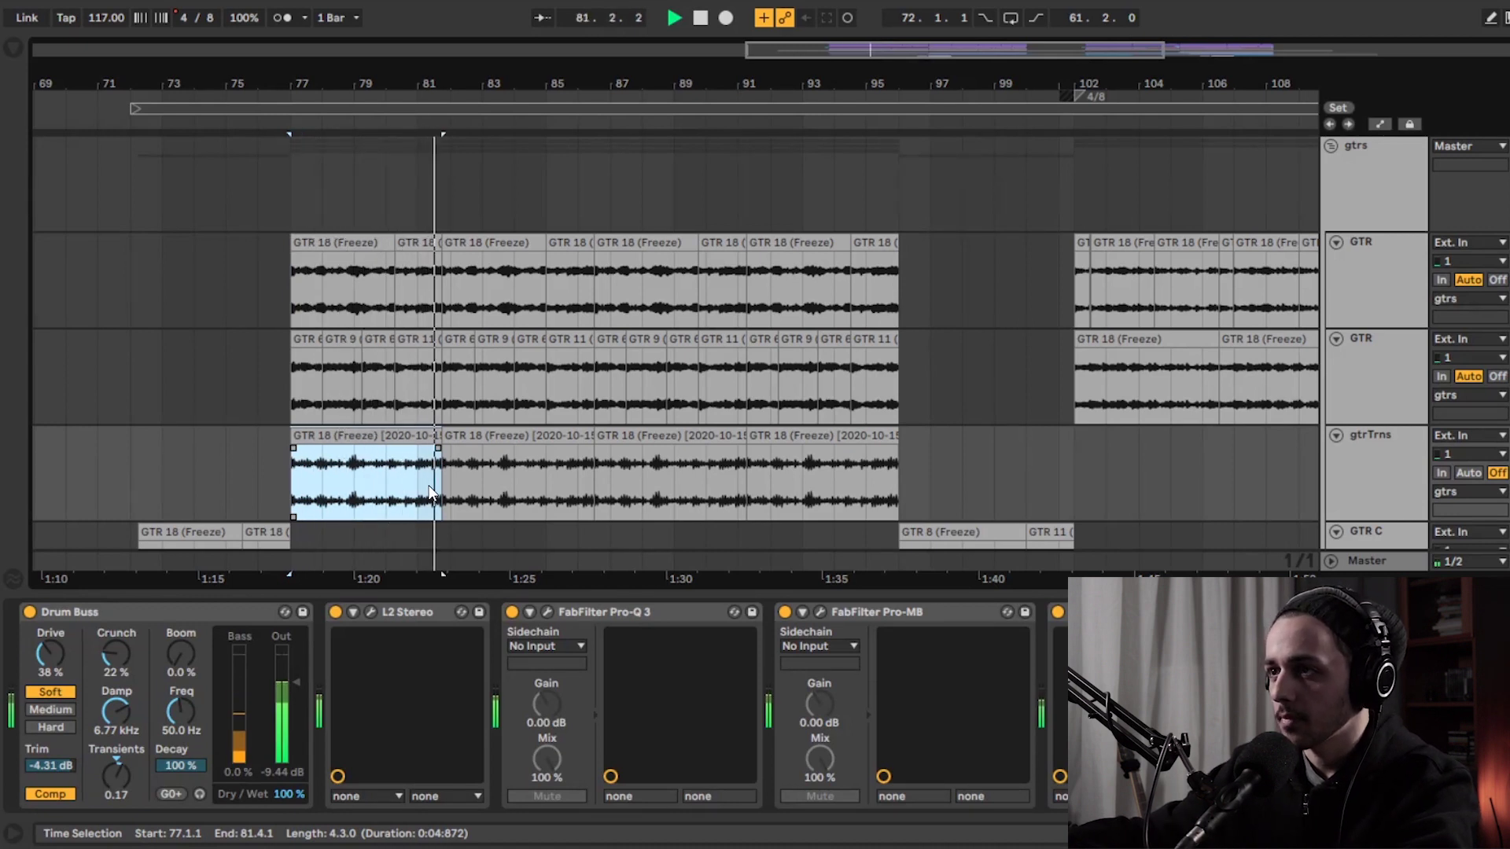
key("space")
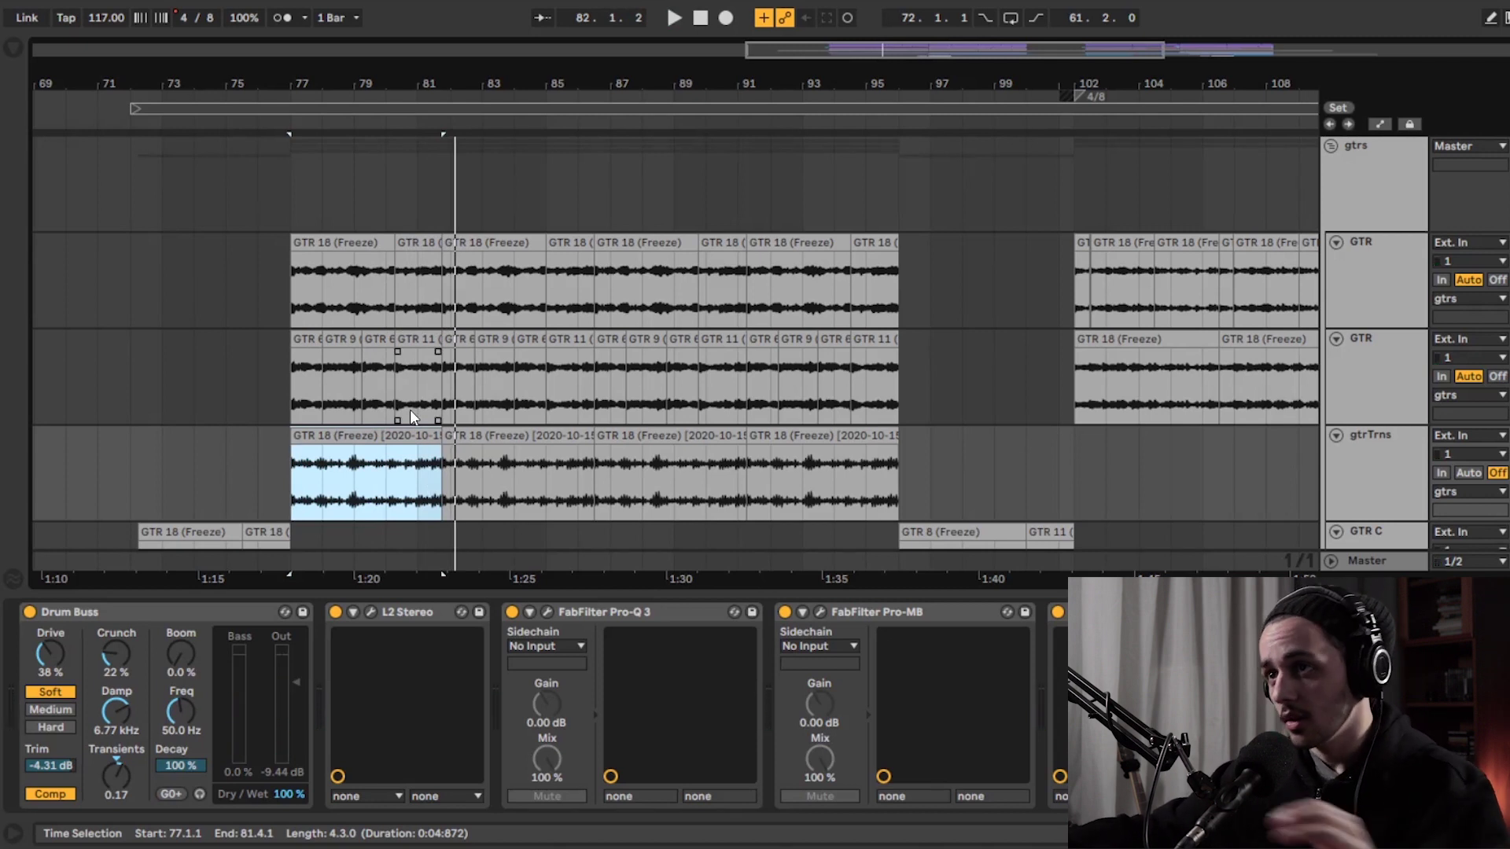
scroll(479, 354, "down", 2)
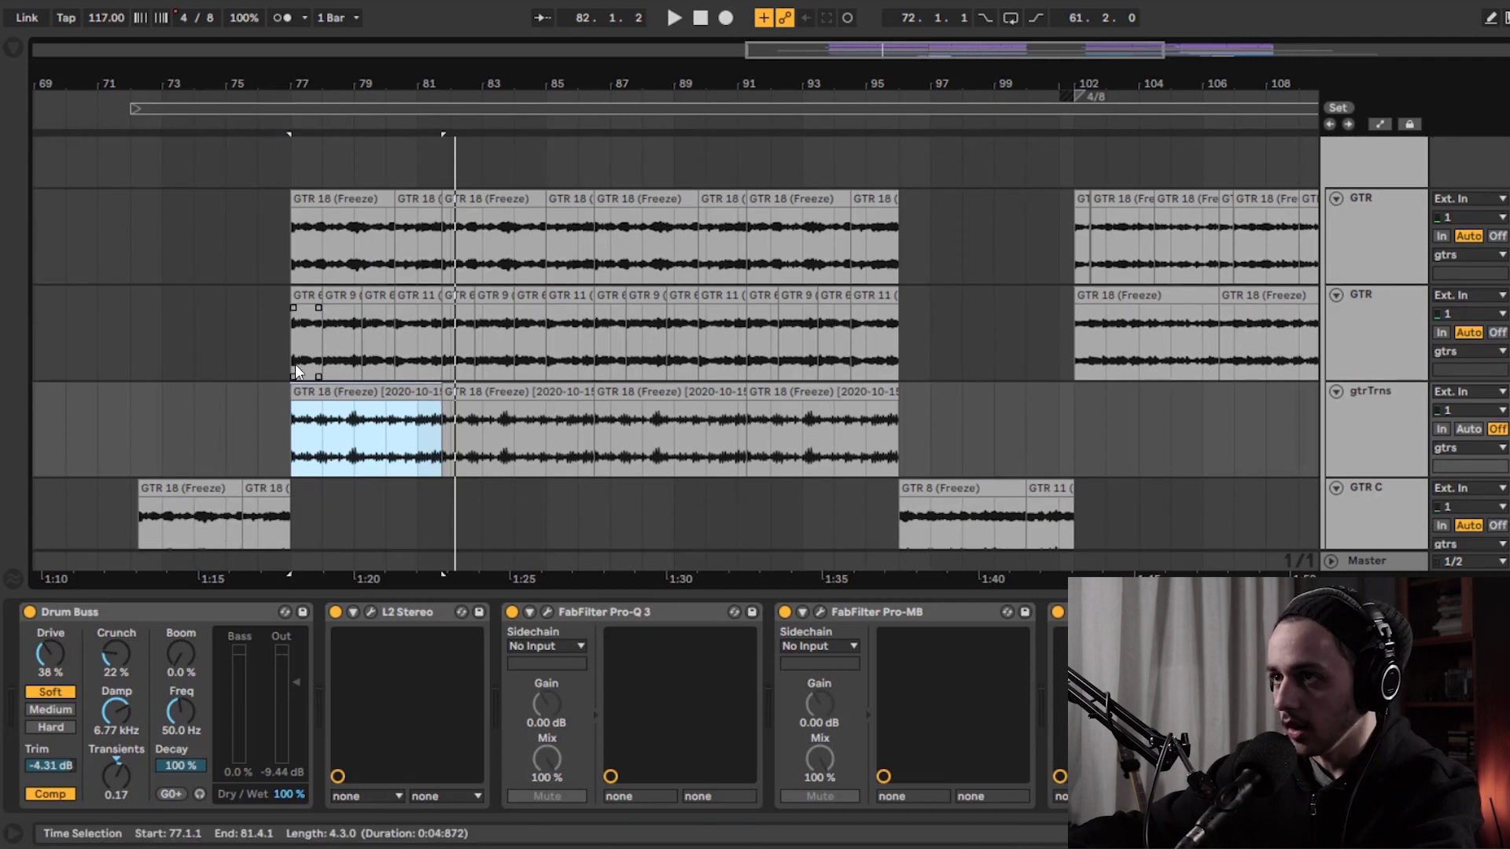
key("shift+Tab")
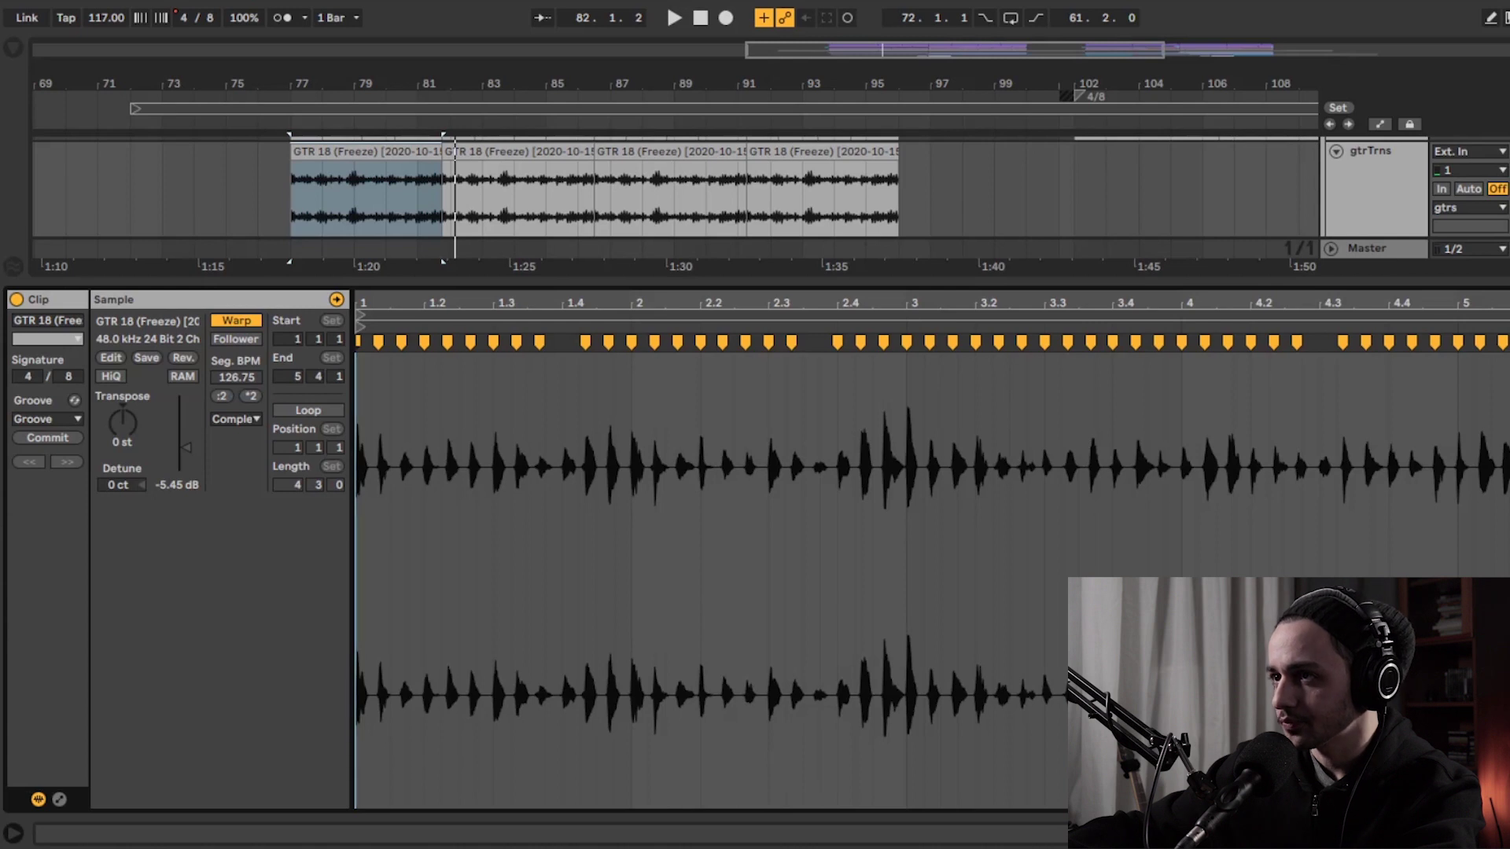
- Show the warp mode options of the first gtrTrns clip, and close the clip details
key("ctrl+alt+l")
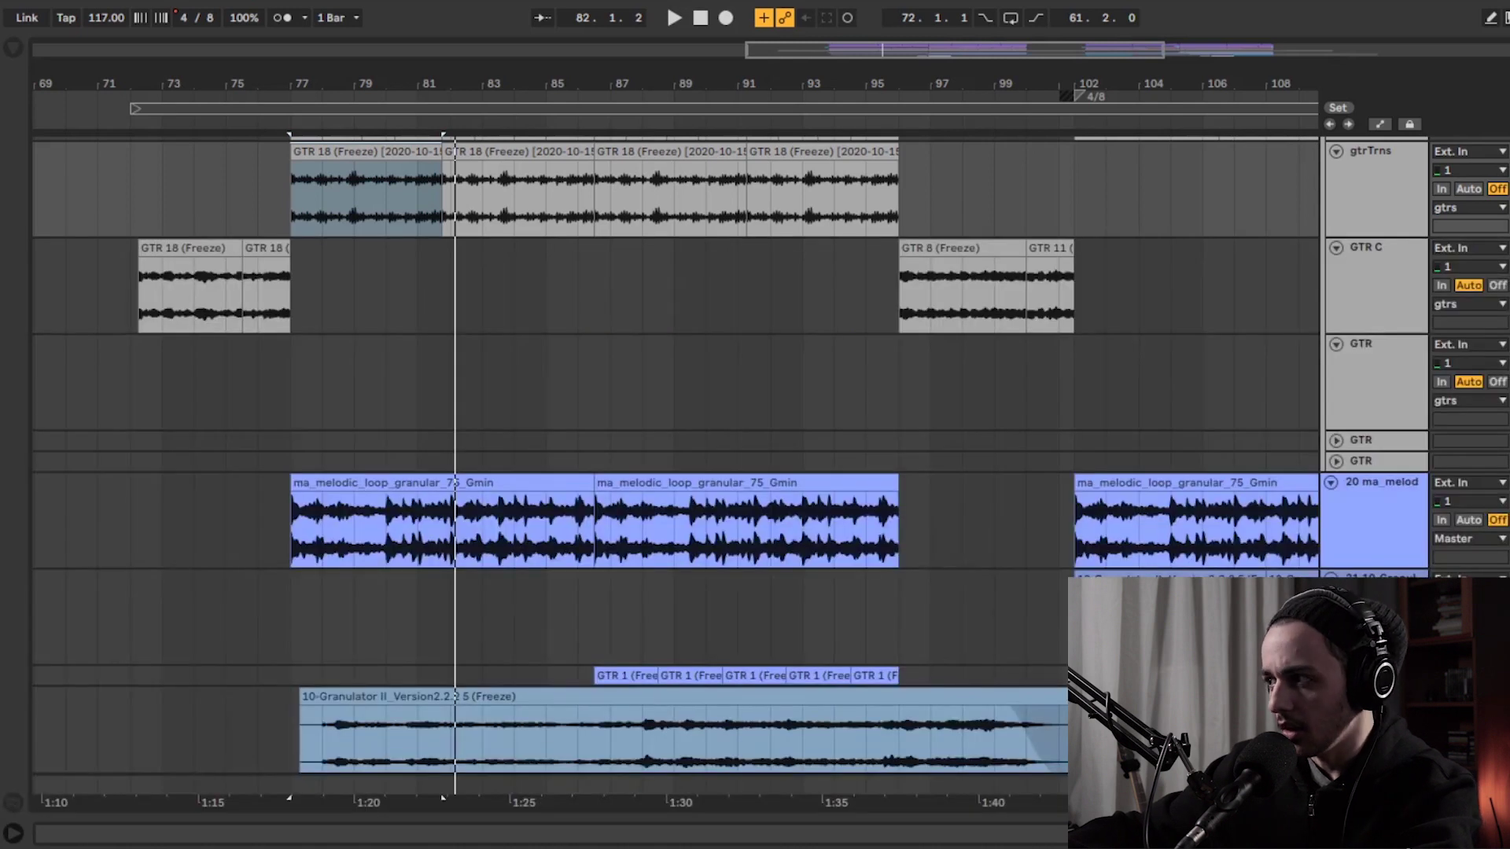
key("ctrl+alt+l")
left_click(236, 419)
key("Escape")
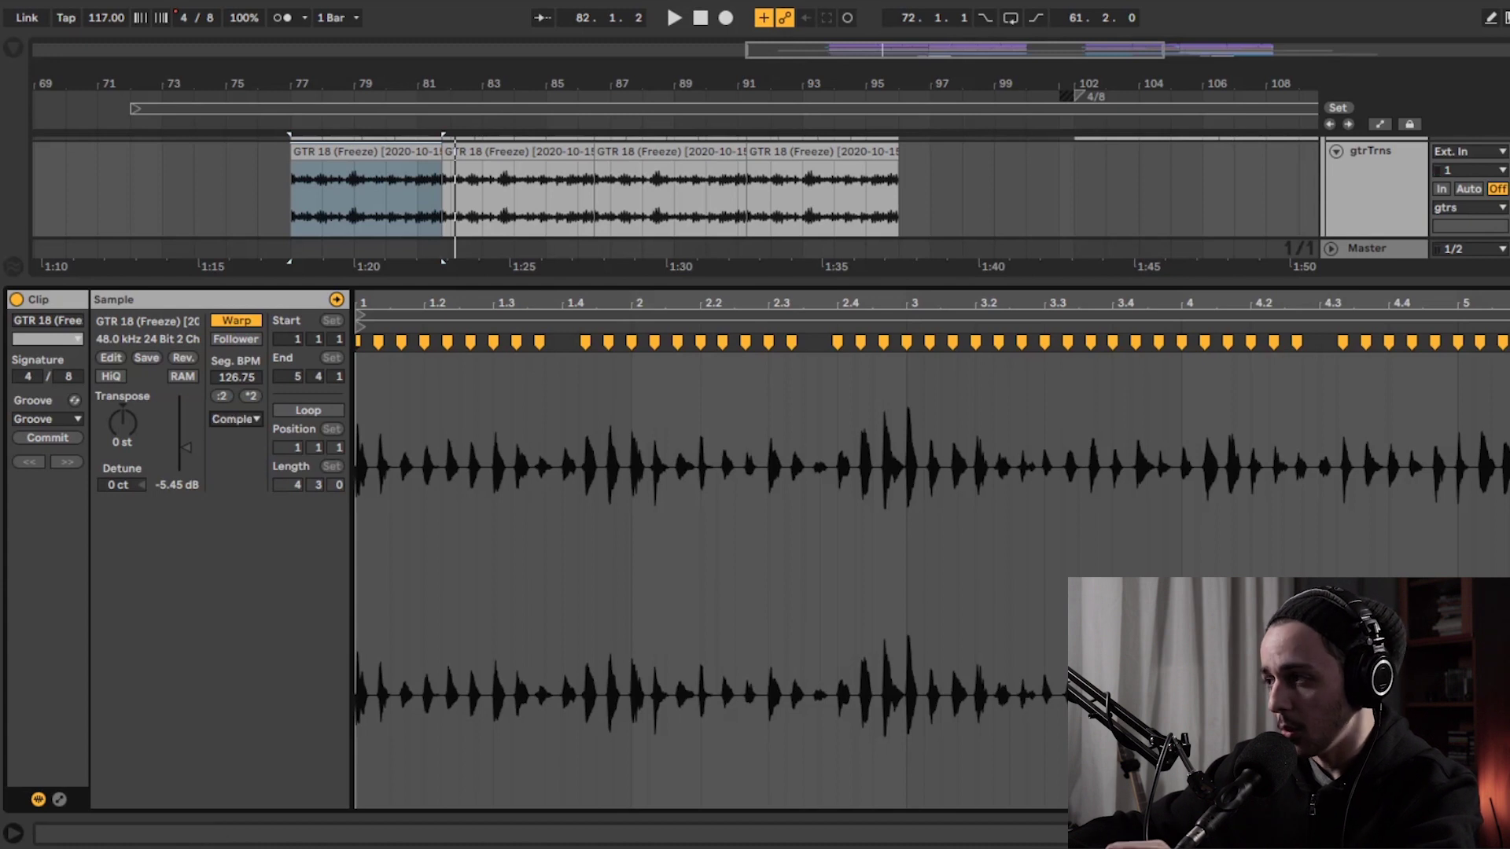
key("ctrl+alt+l")
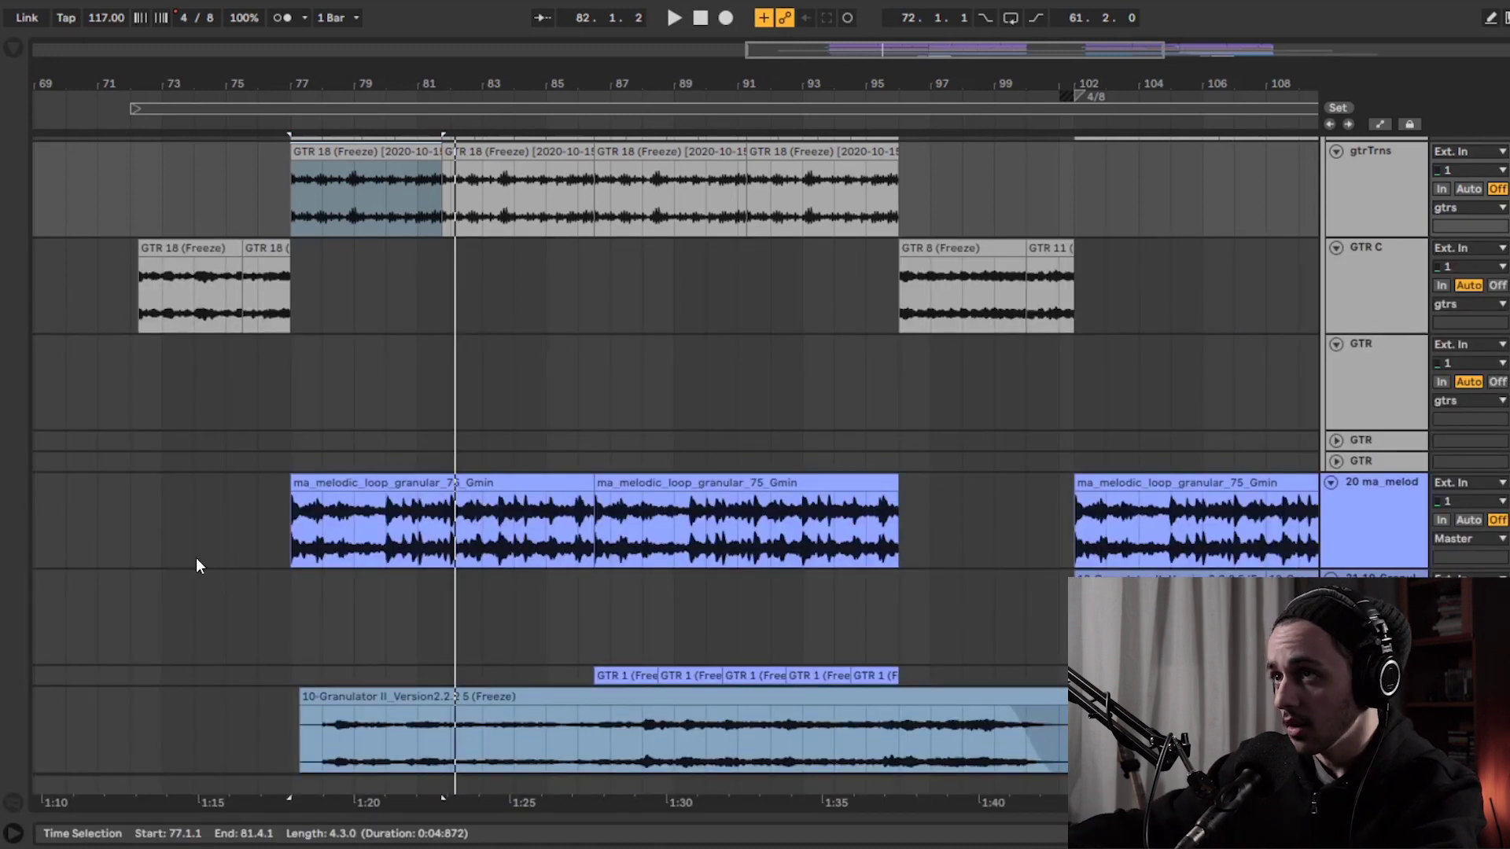
- Show the gtrTrns track's devices, hide them again and set playback to start at bar 77
scroll(479, 313, "up", 6)
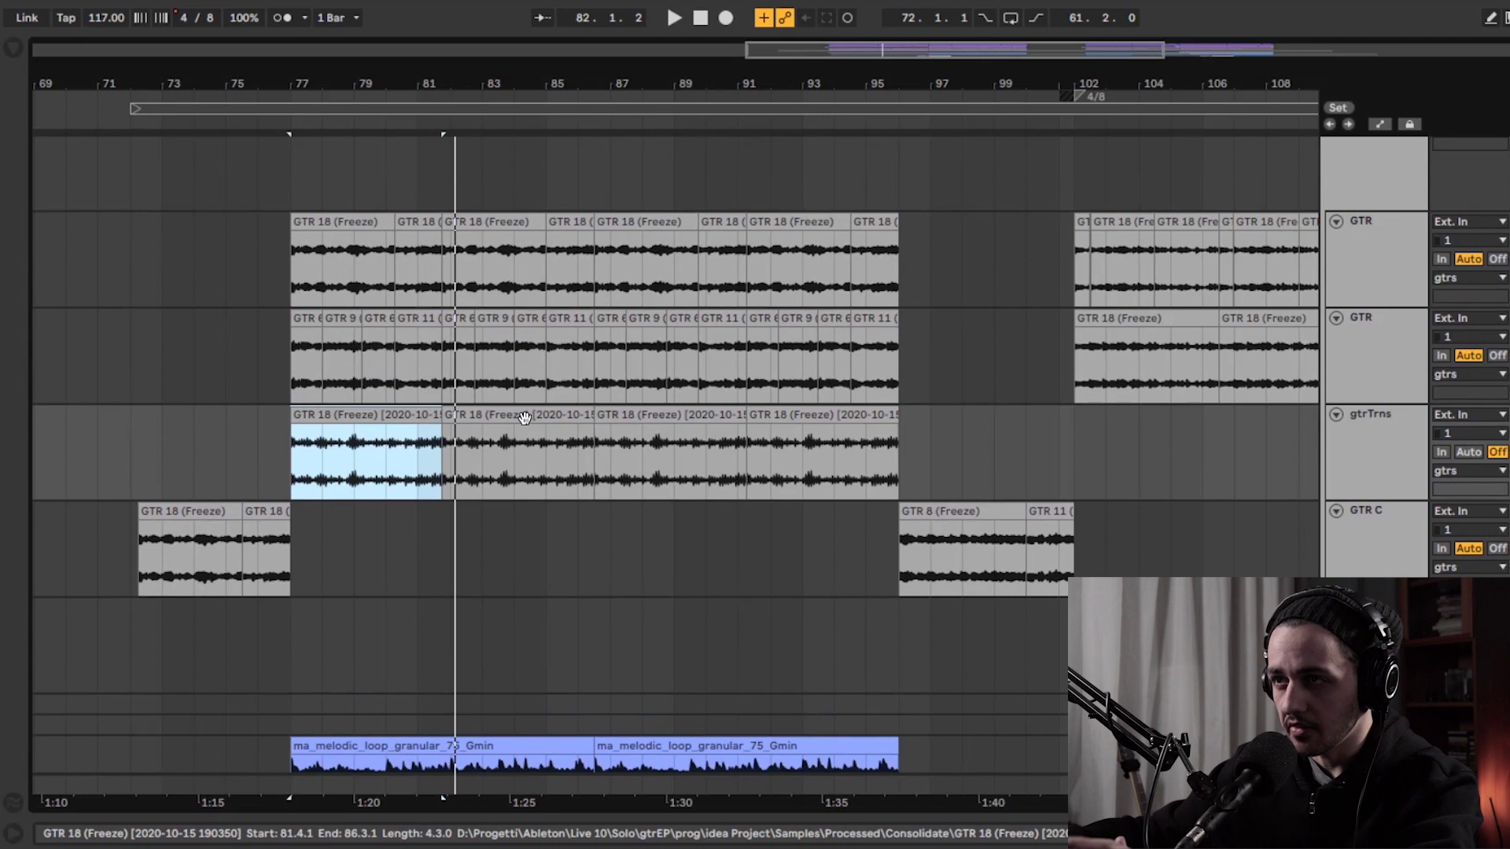
scroll(498, 454, "up", 1)
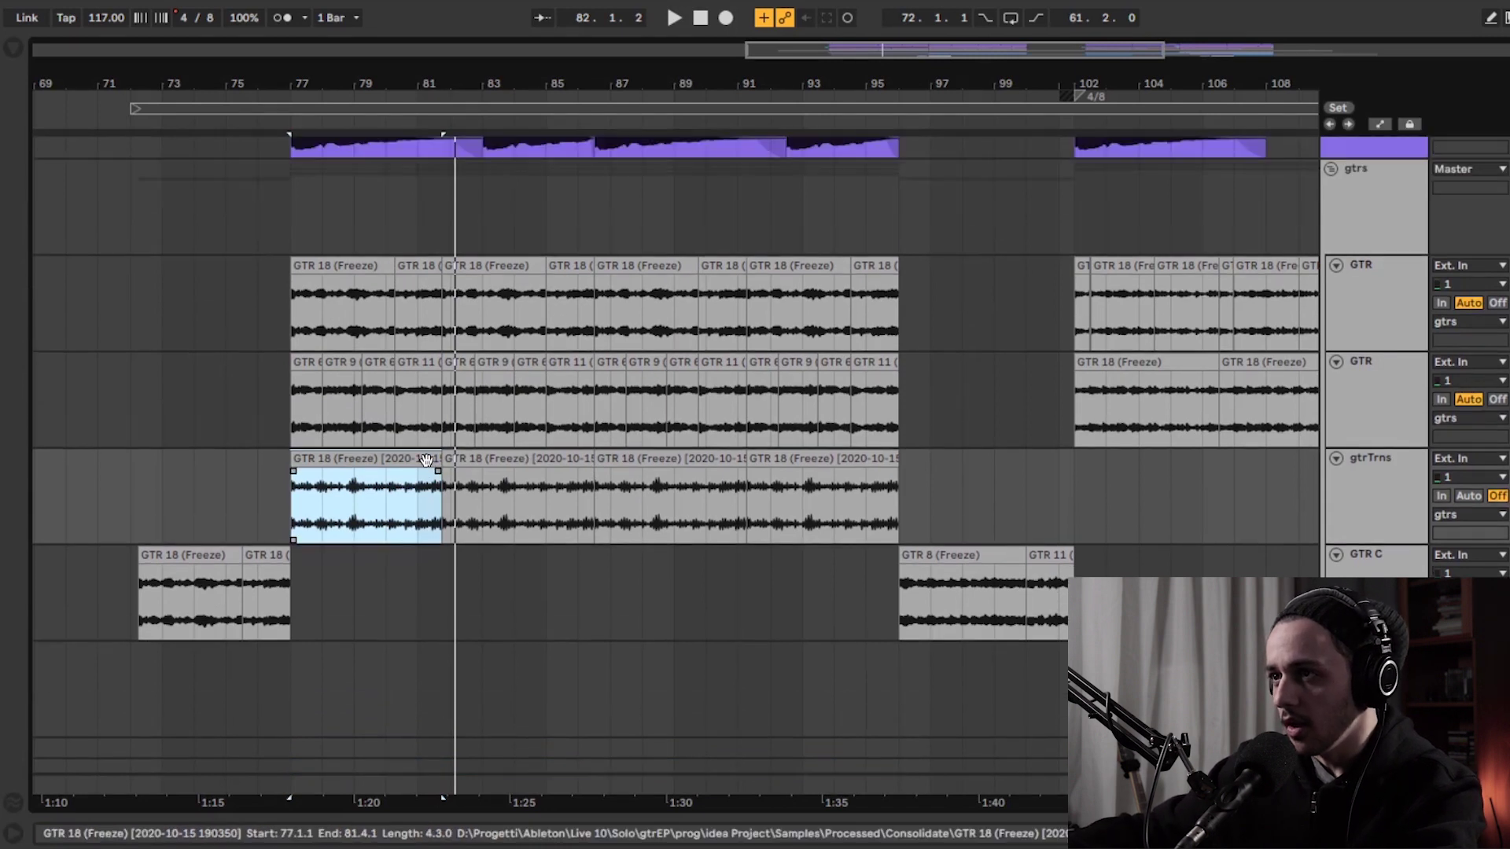
double_click(1396, 500)
left_click(1395, 496)
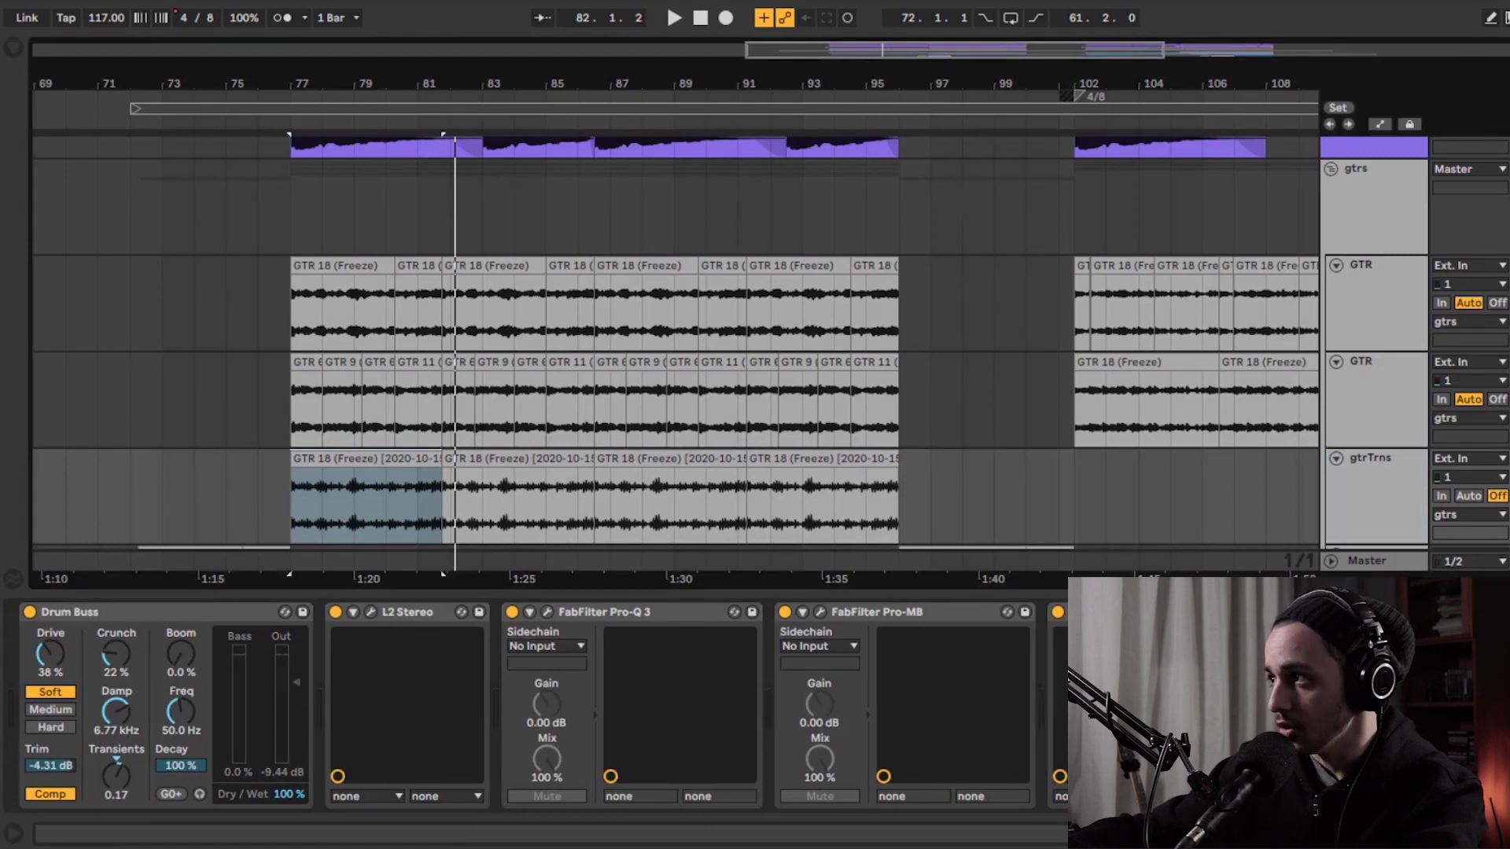
scroll(1063, 433, "down", 3)
scroll(531, 414, "up", 1)
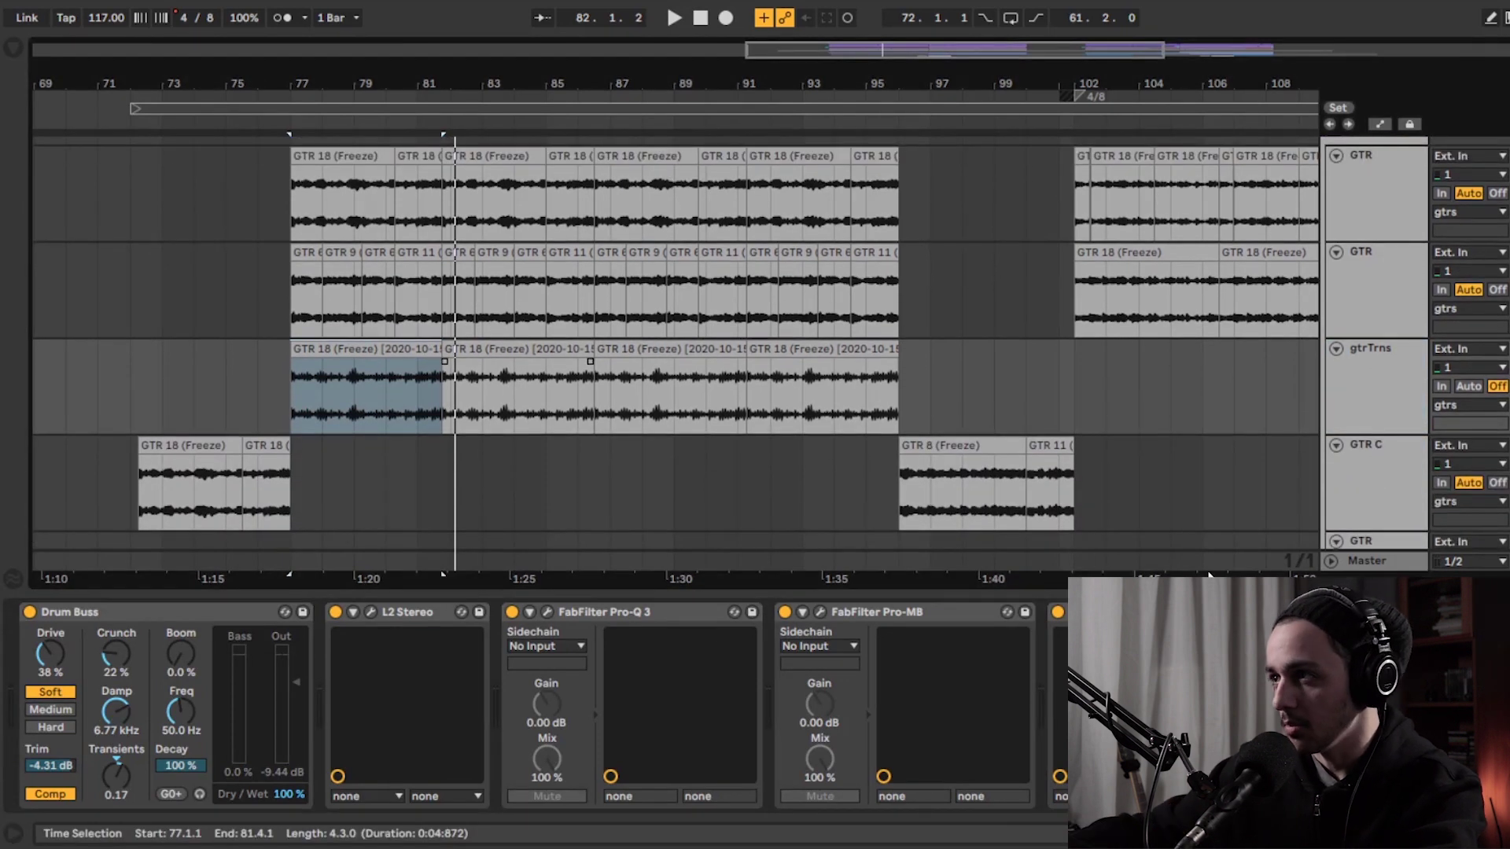
key("ctrl+alt+l")
scroll(227, 382, "up", 2)
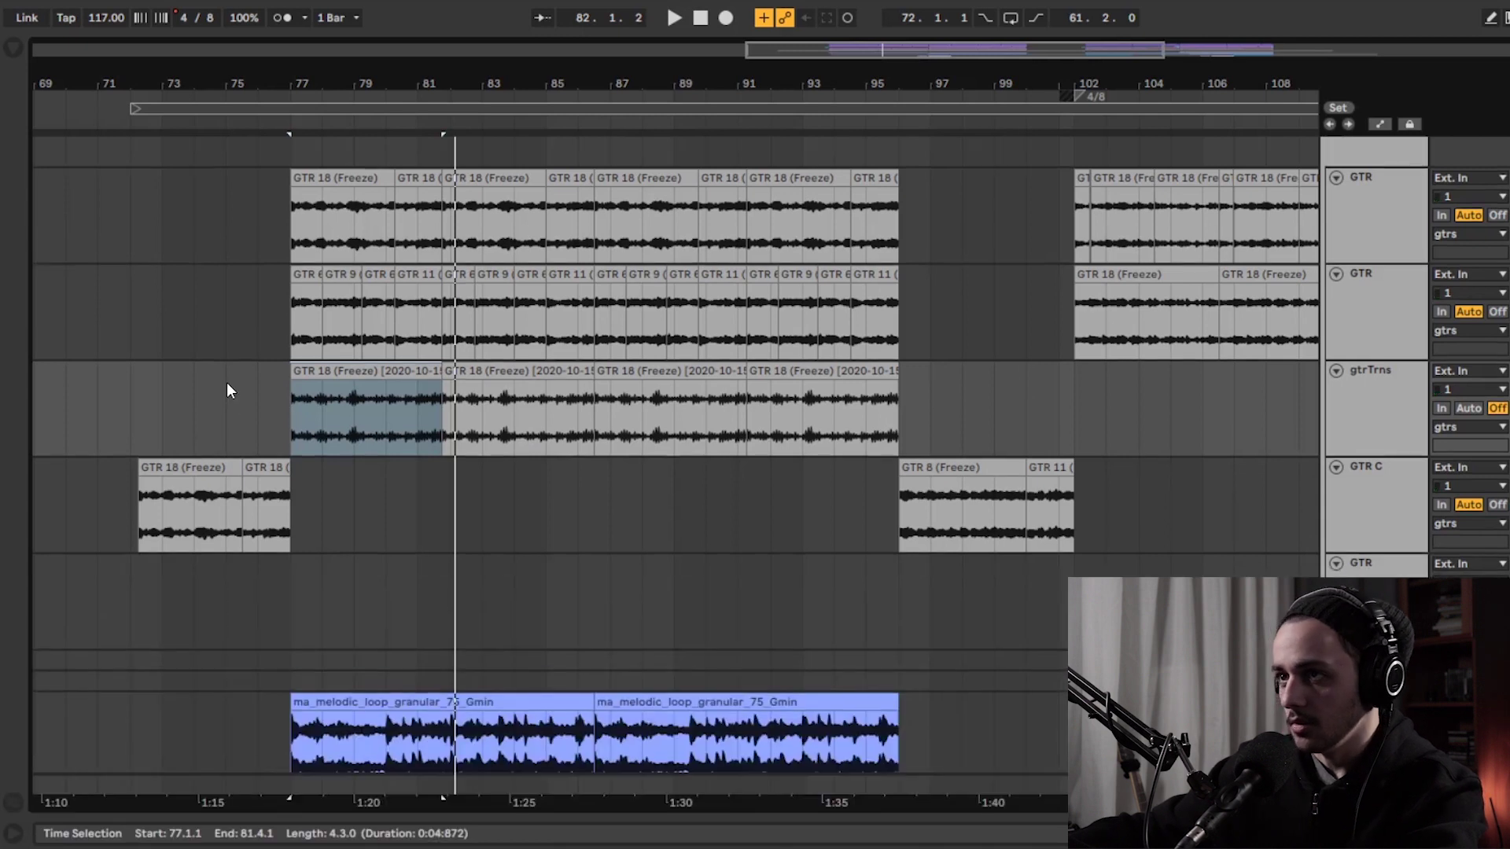
left_click(288, 435)
key("space")
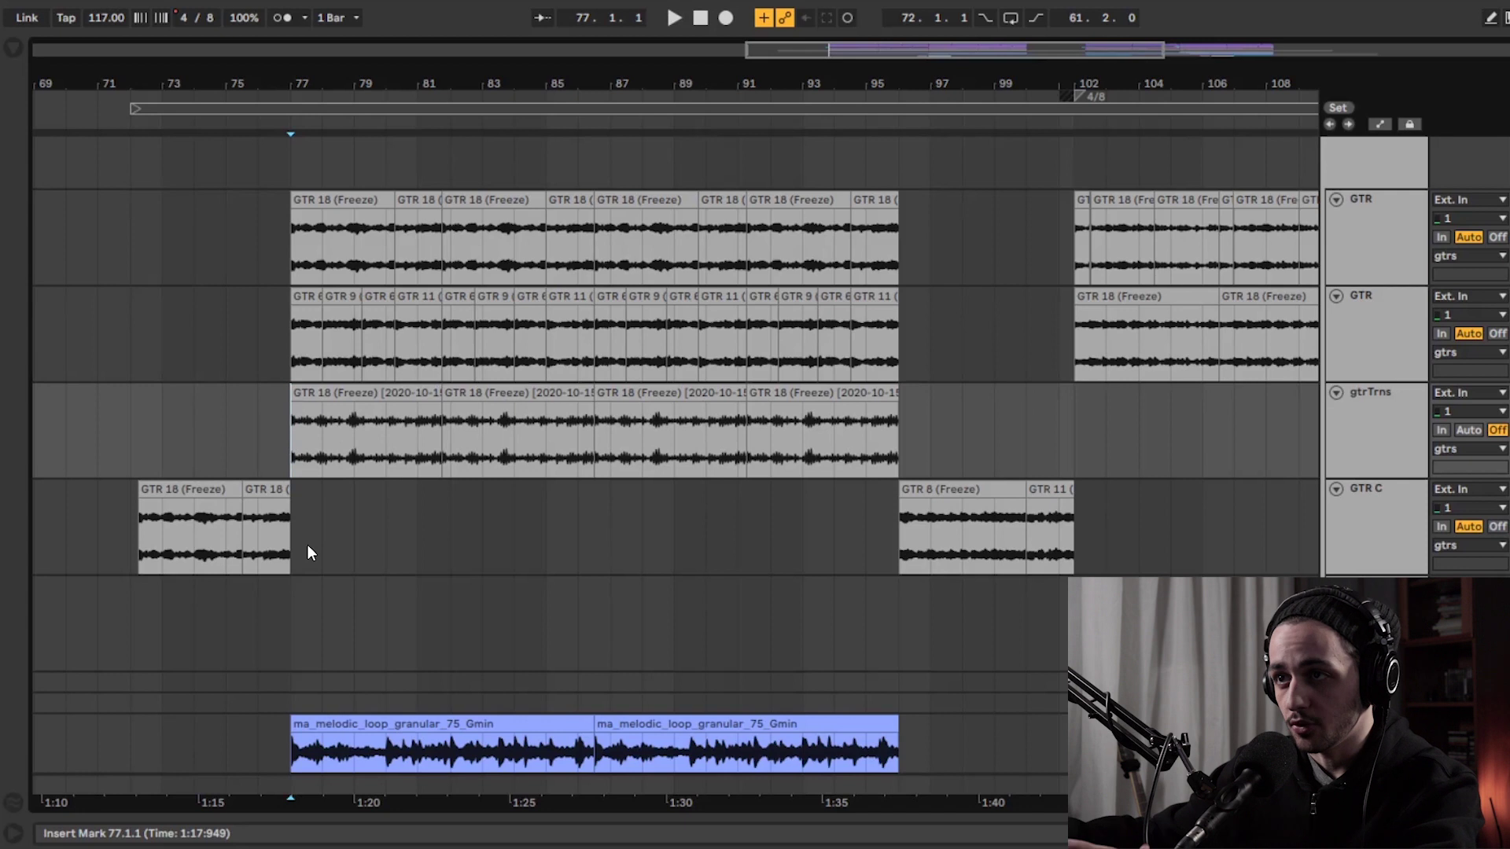
- Audition the first ma_melodic_loop_granular_75_Gmin clip from bar 77 and show its track's devices
scroll(1309, 474, "down", 4)
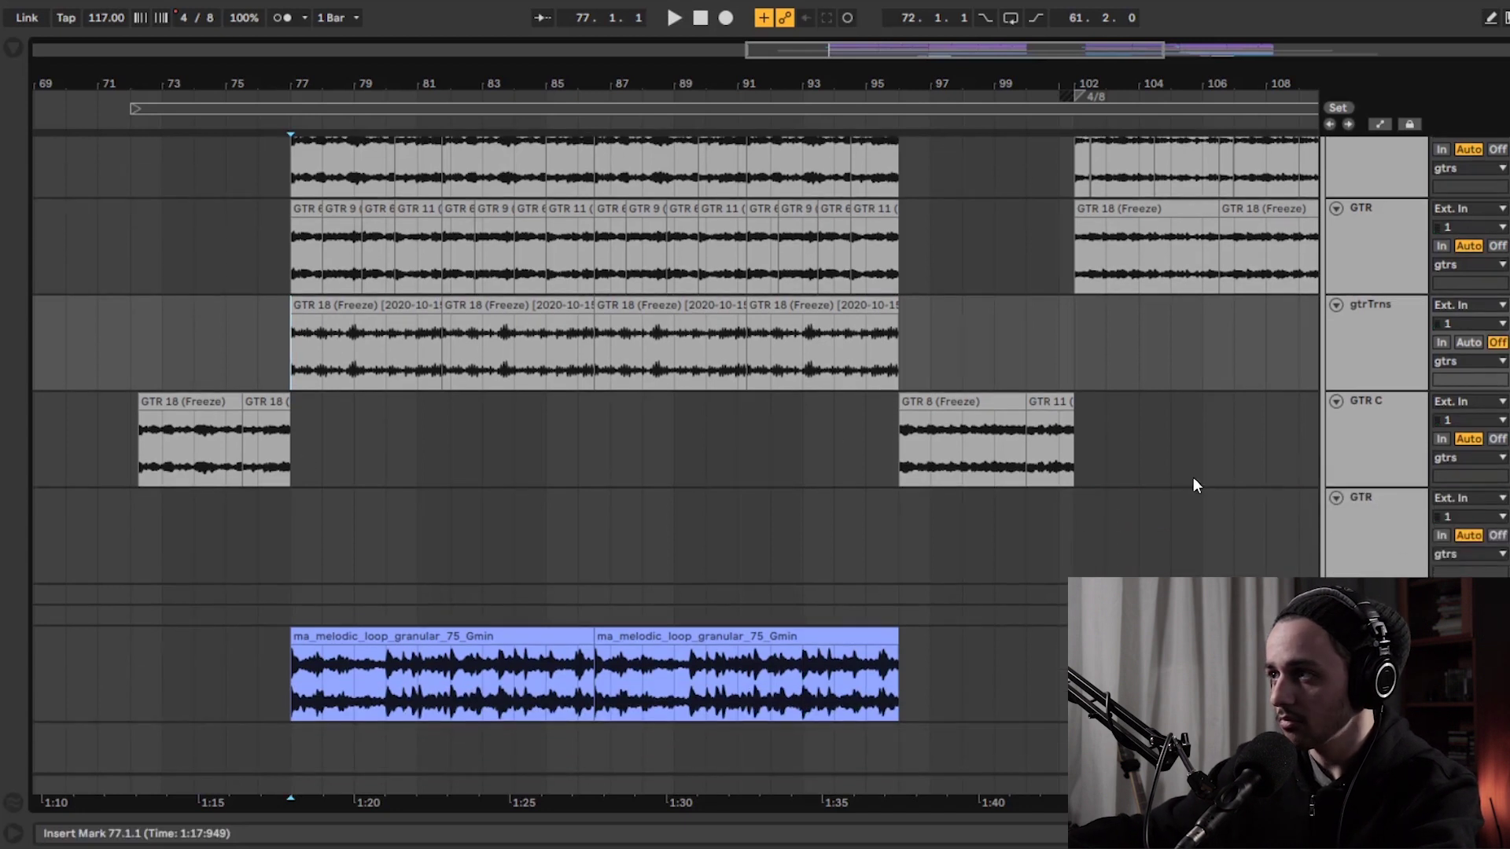
scroll(752, 462, "down", 5)
scroll(752, 457, "down", 1)
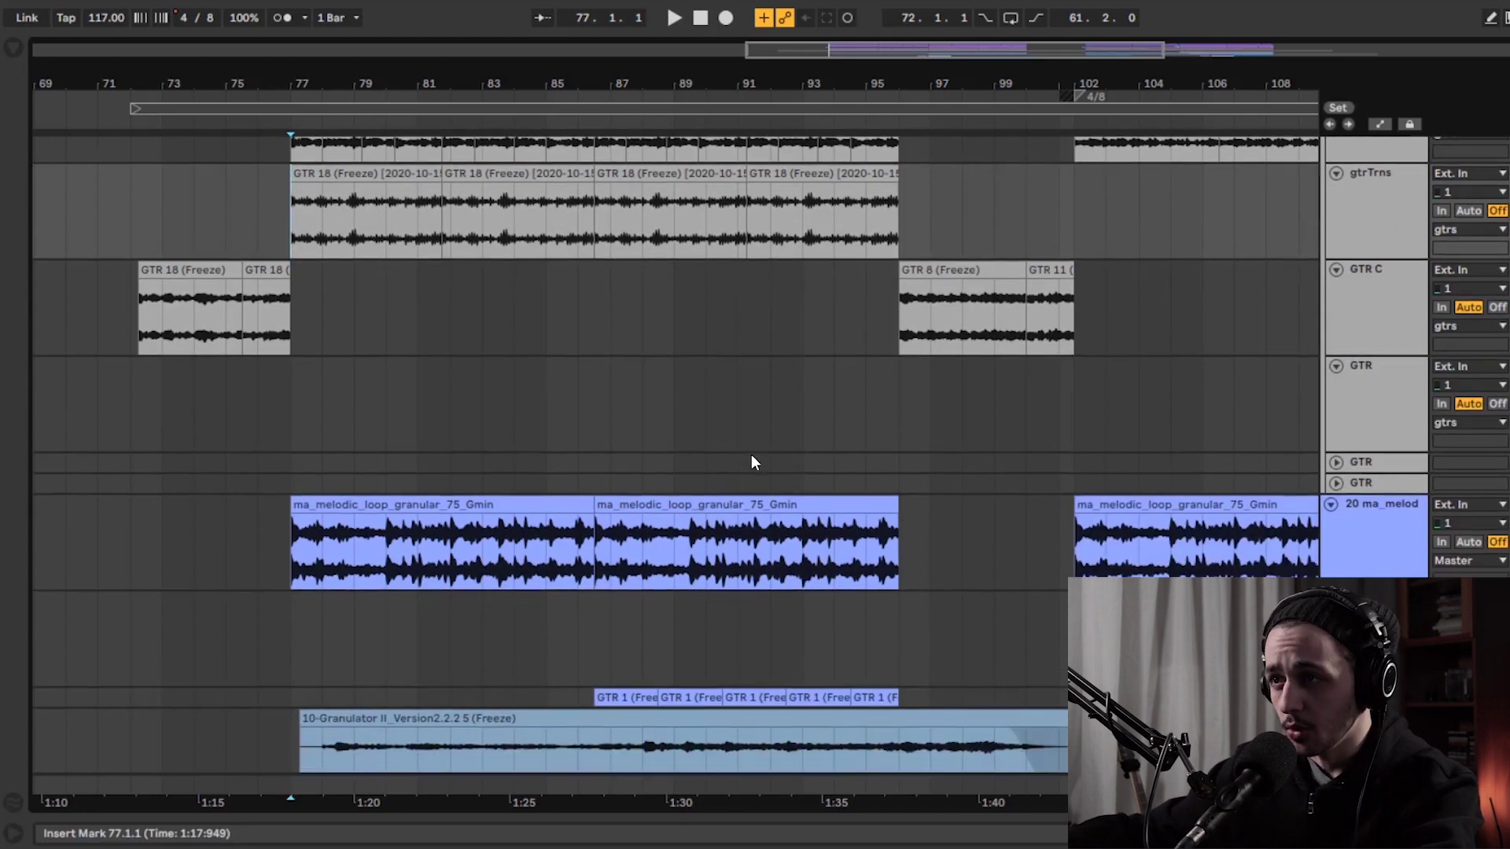
scroll(300, 489, "down", 4)
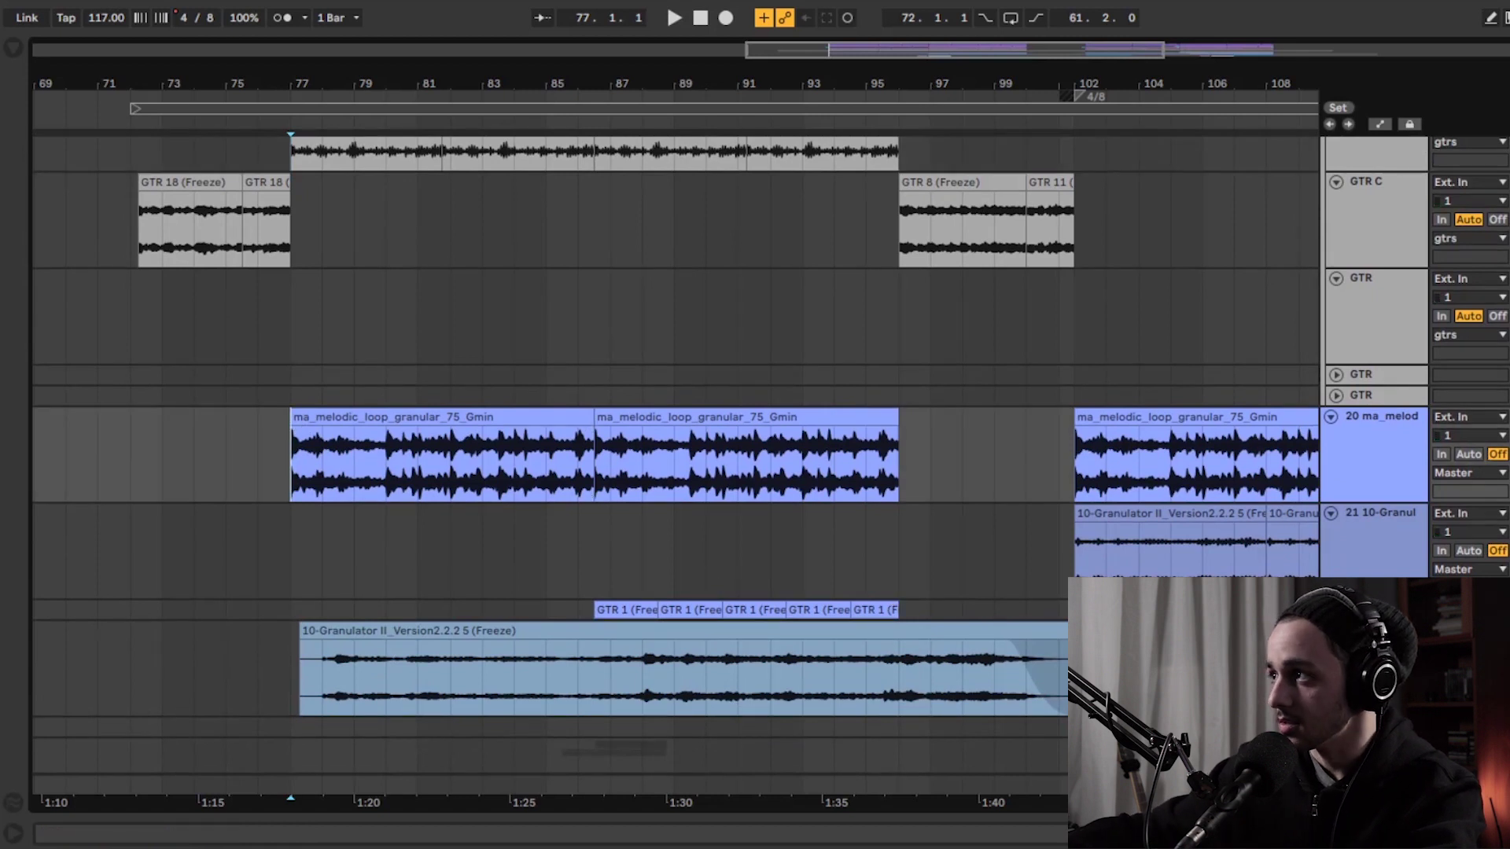
left_click(325, 419)
key("space")
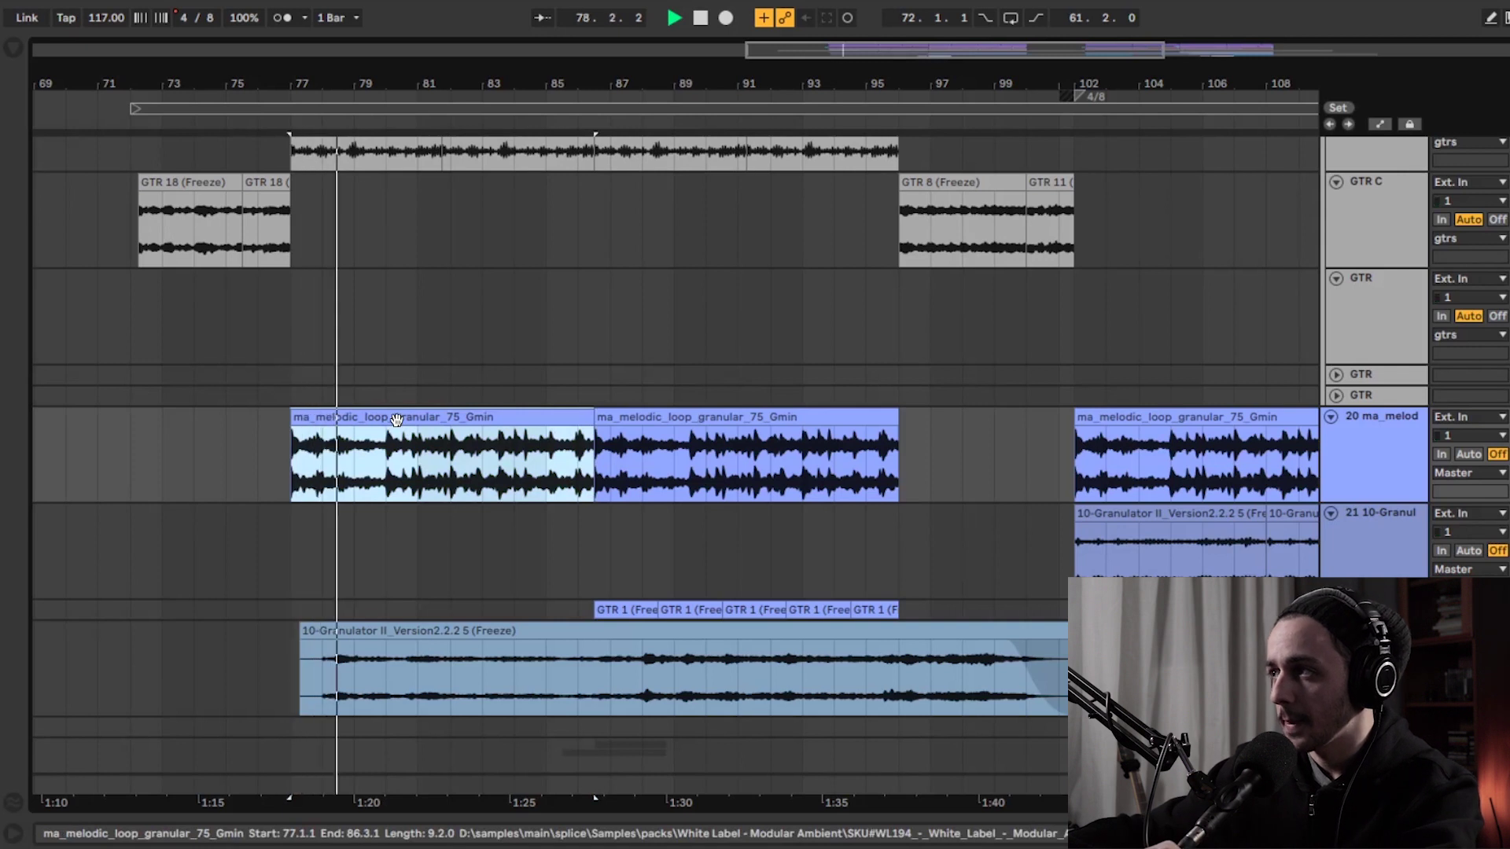
left_click(1354, 460)
left_click(369, 416)
scroll(369, 404, "down", 1)
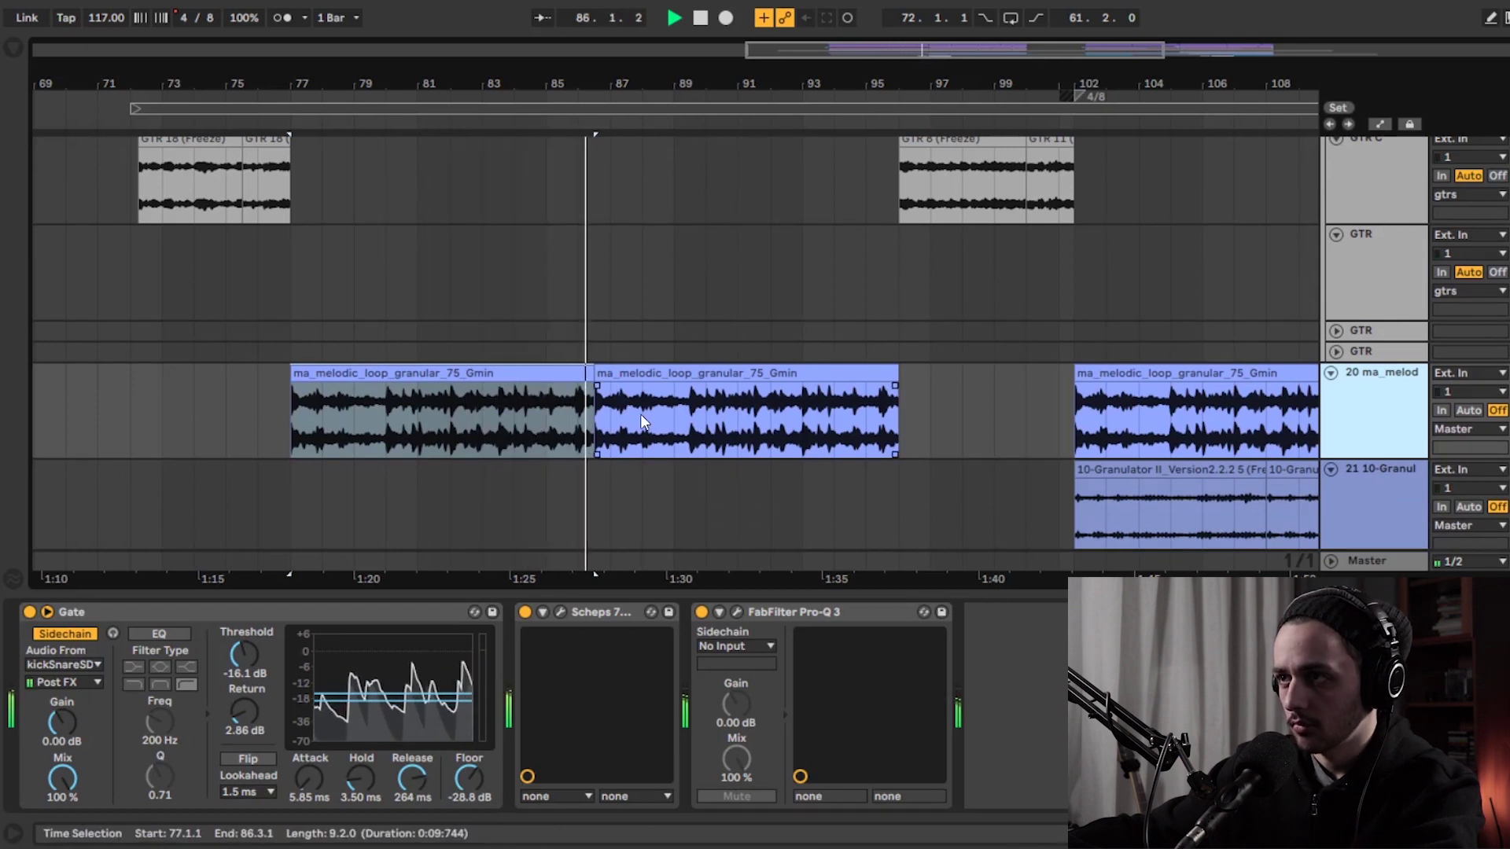
key("space")
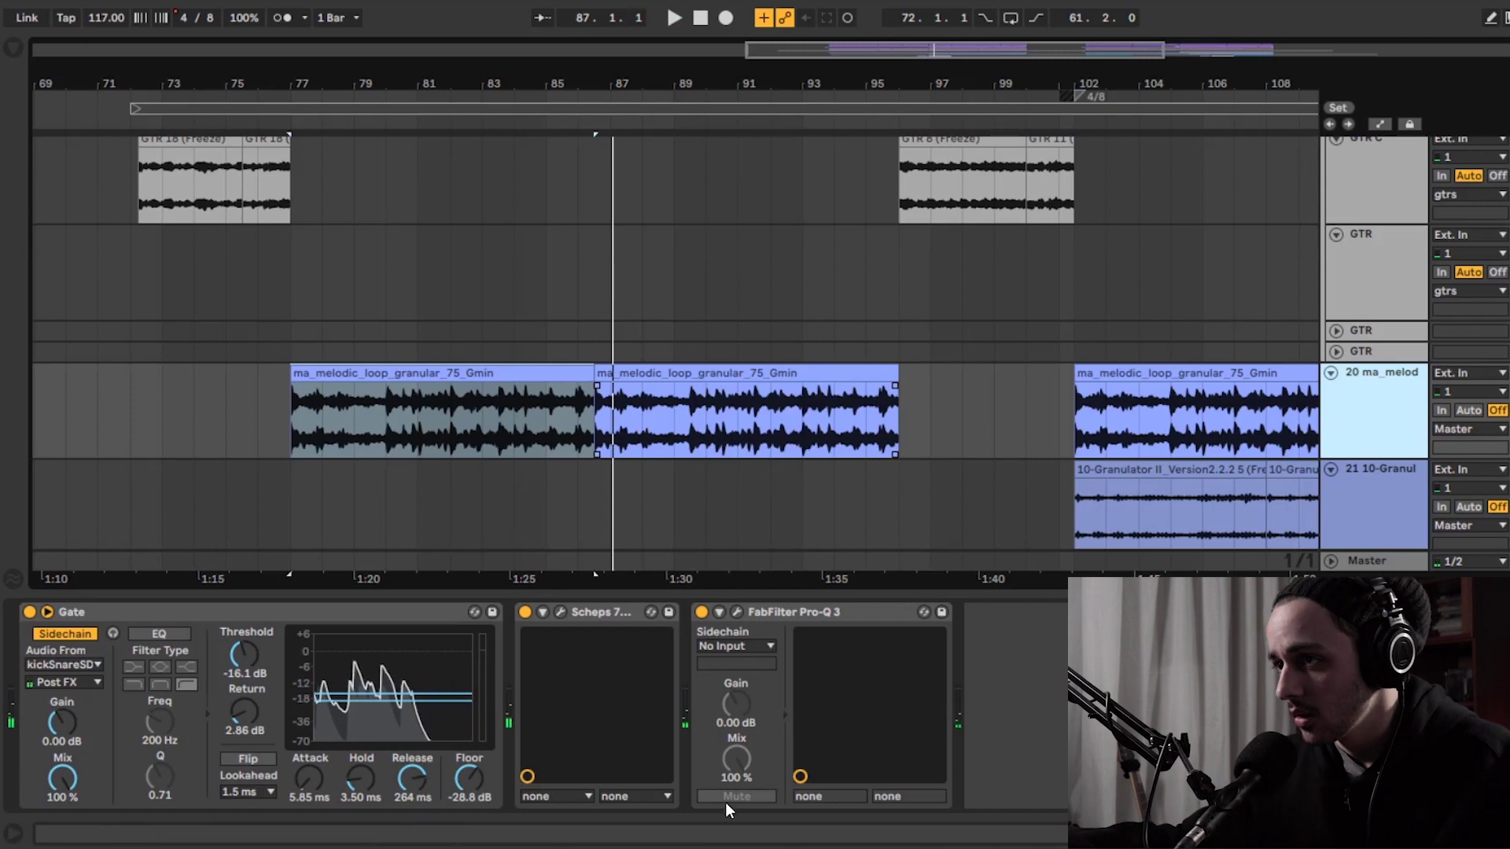
- Point out the Gate's sidechain source, kickSnareSD, on the melodic loop track
left_click(42, 690)
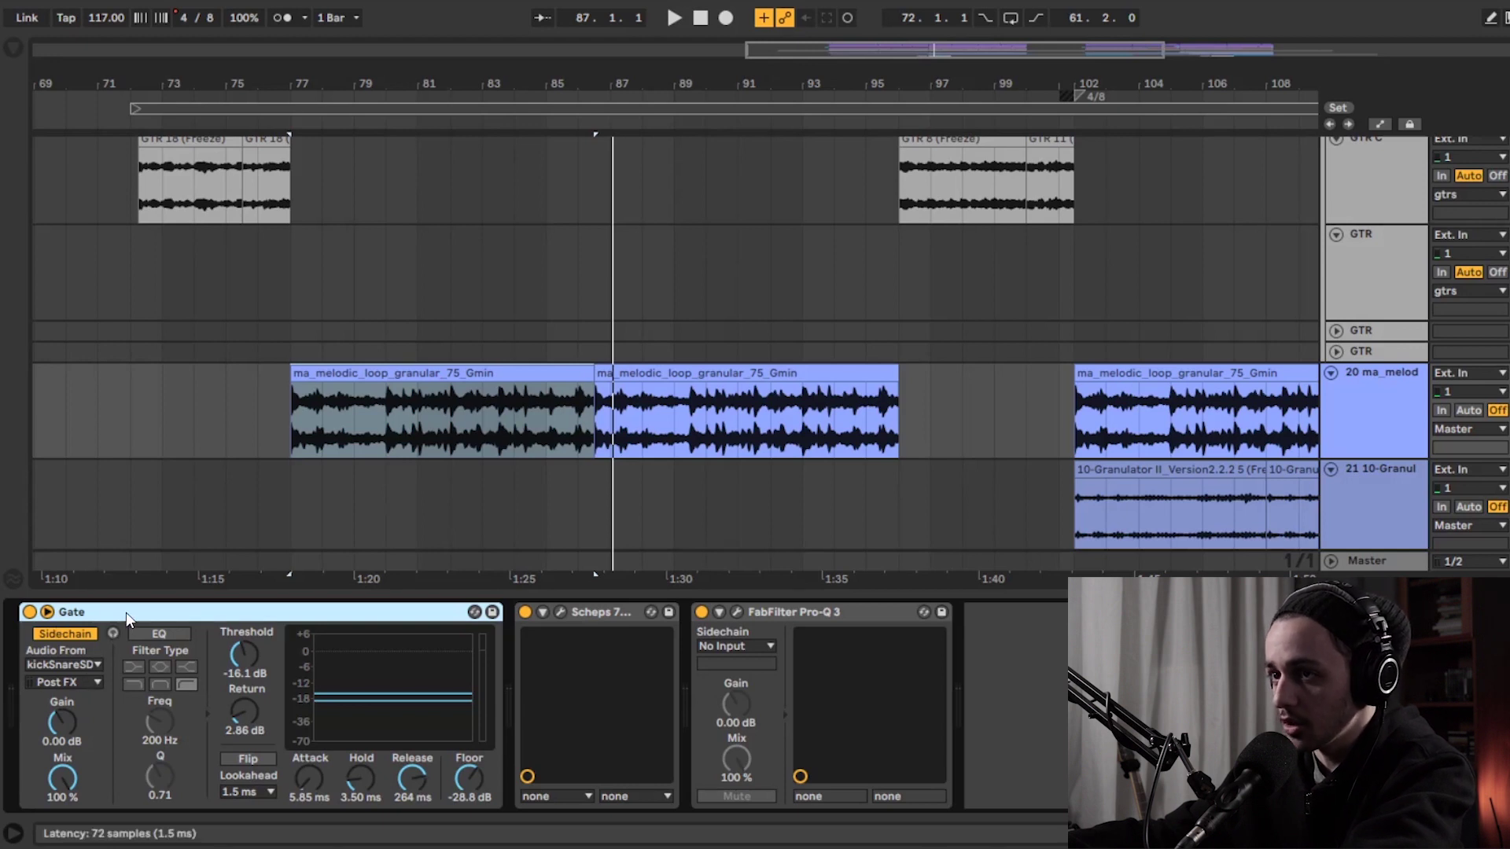
left_click(62, 668)
left_click(56, 668)
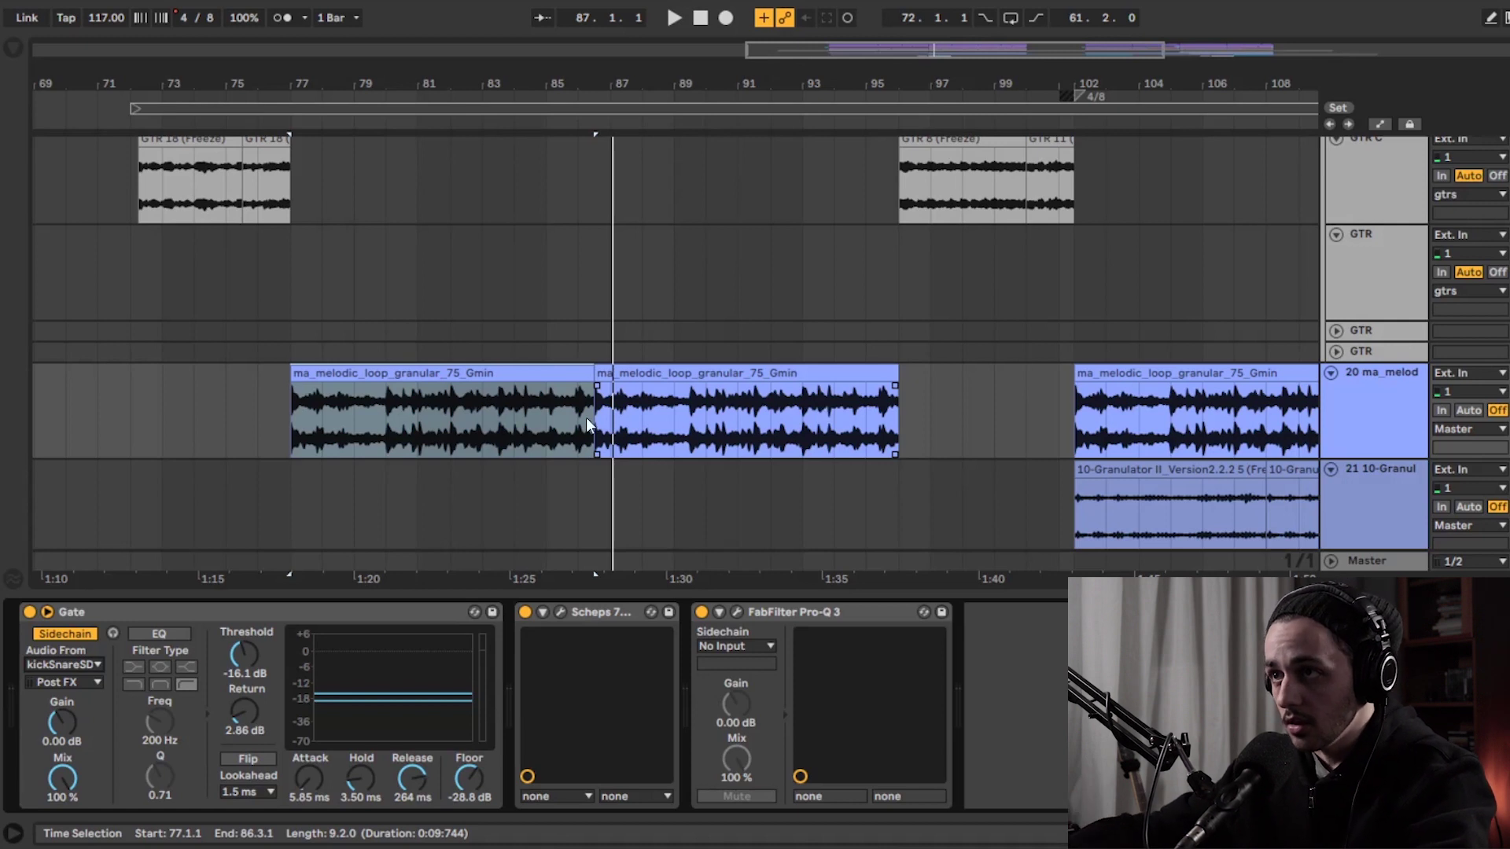
- Audition the first melodic loop clip from bar 77 with the sidechained Gate active
left_click(376, 376)
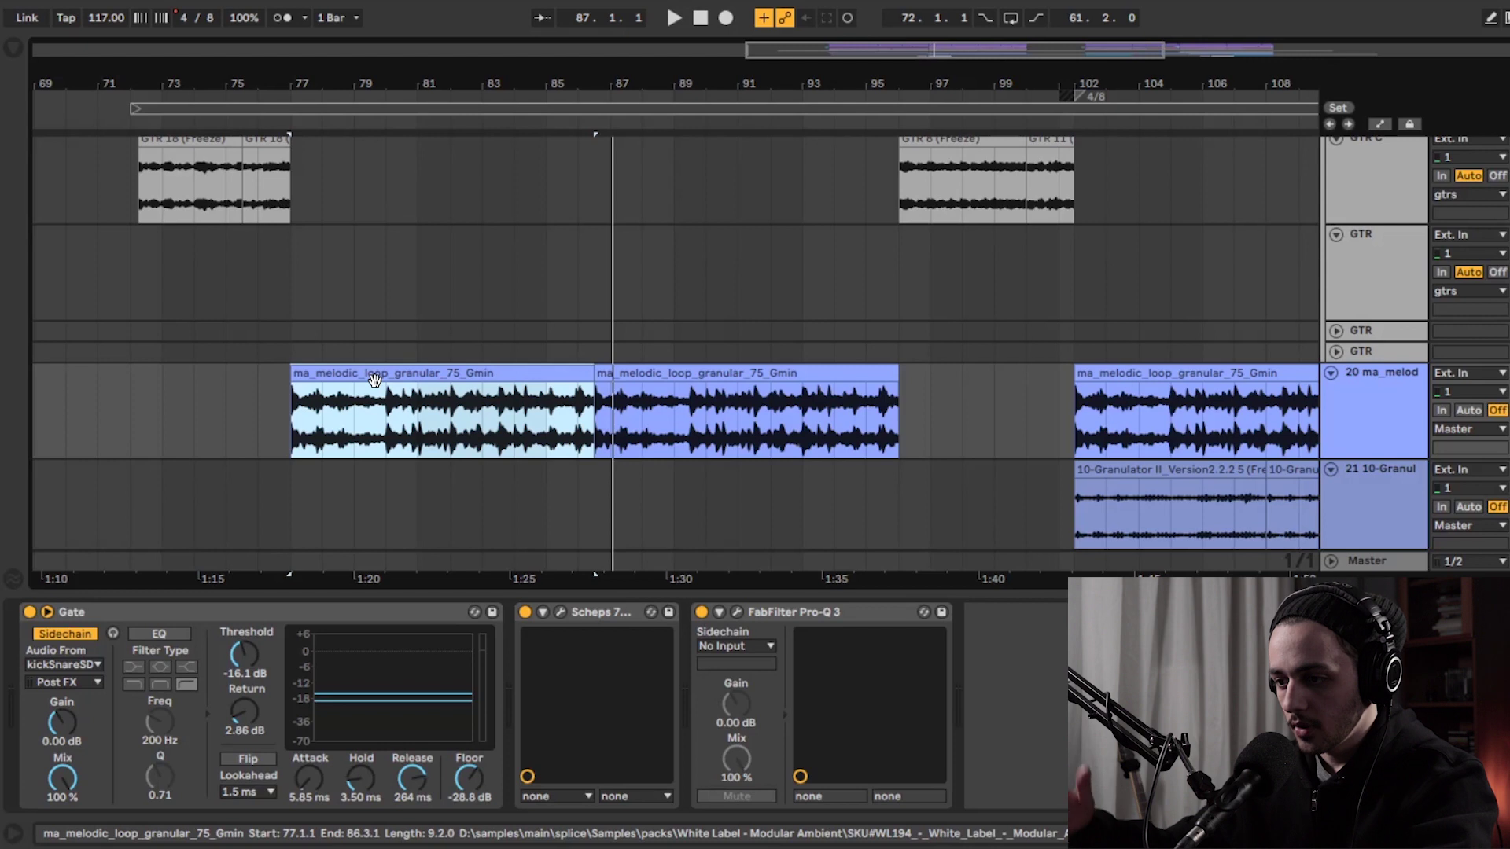
key("space")
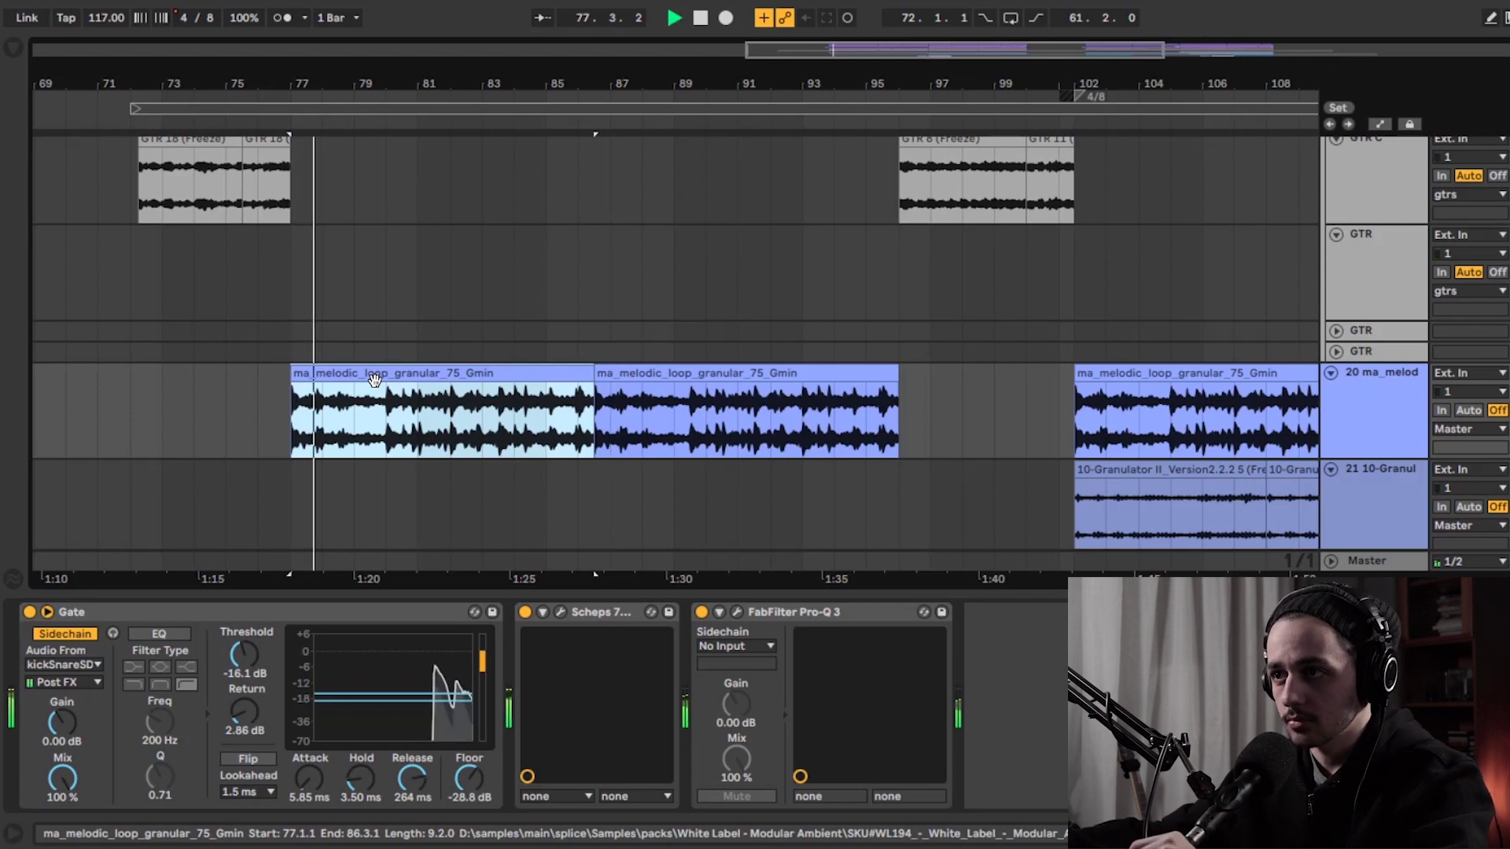
key("space")
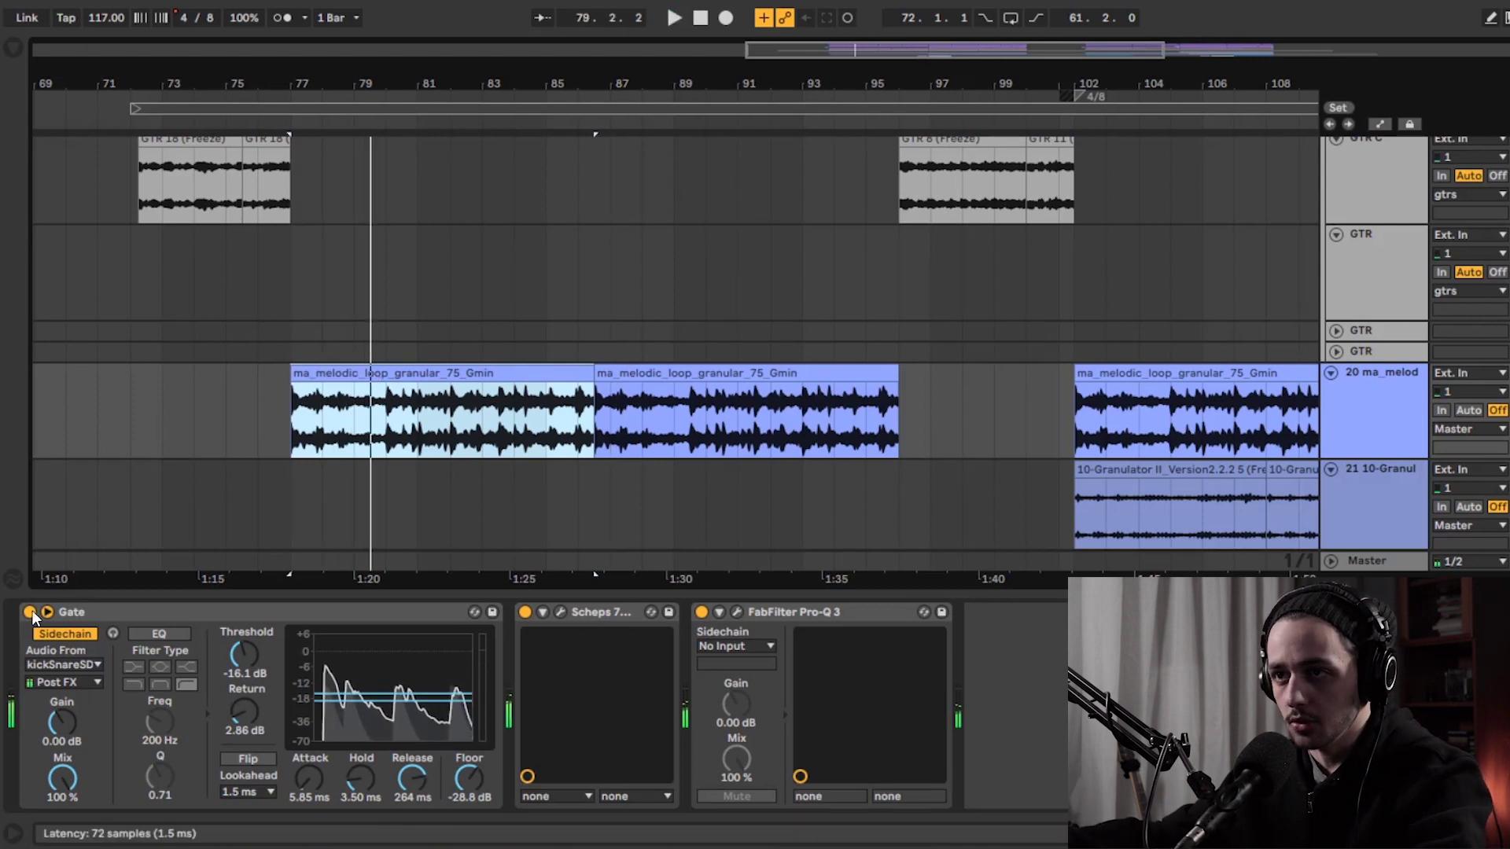
- Audition the same clip from bar 77 with the Gate bypassed, and again with it re-enabled
left_click(30, 612)
left_click(424, 374)
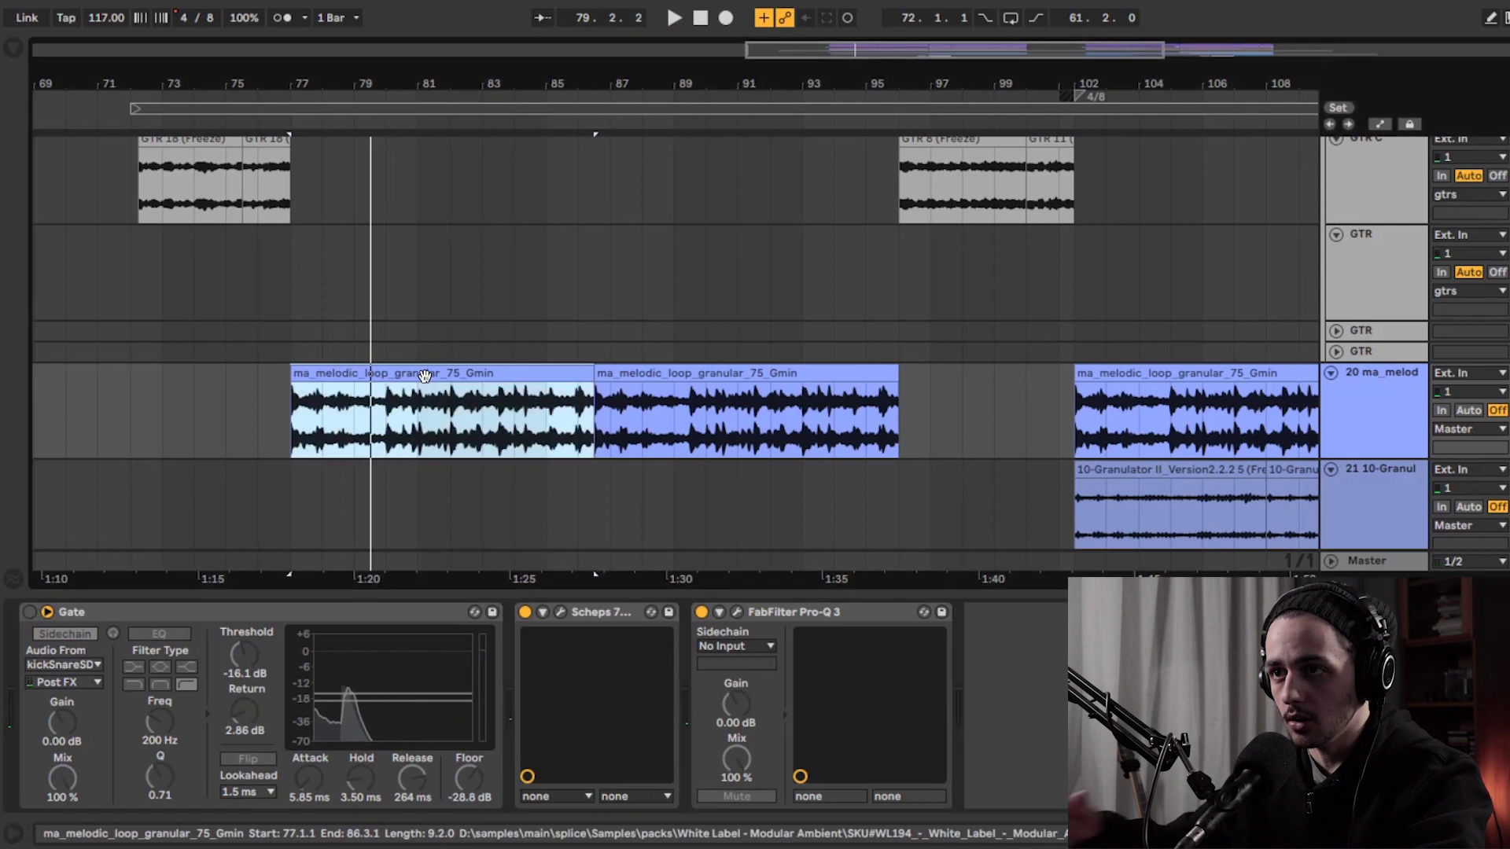
key("space")
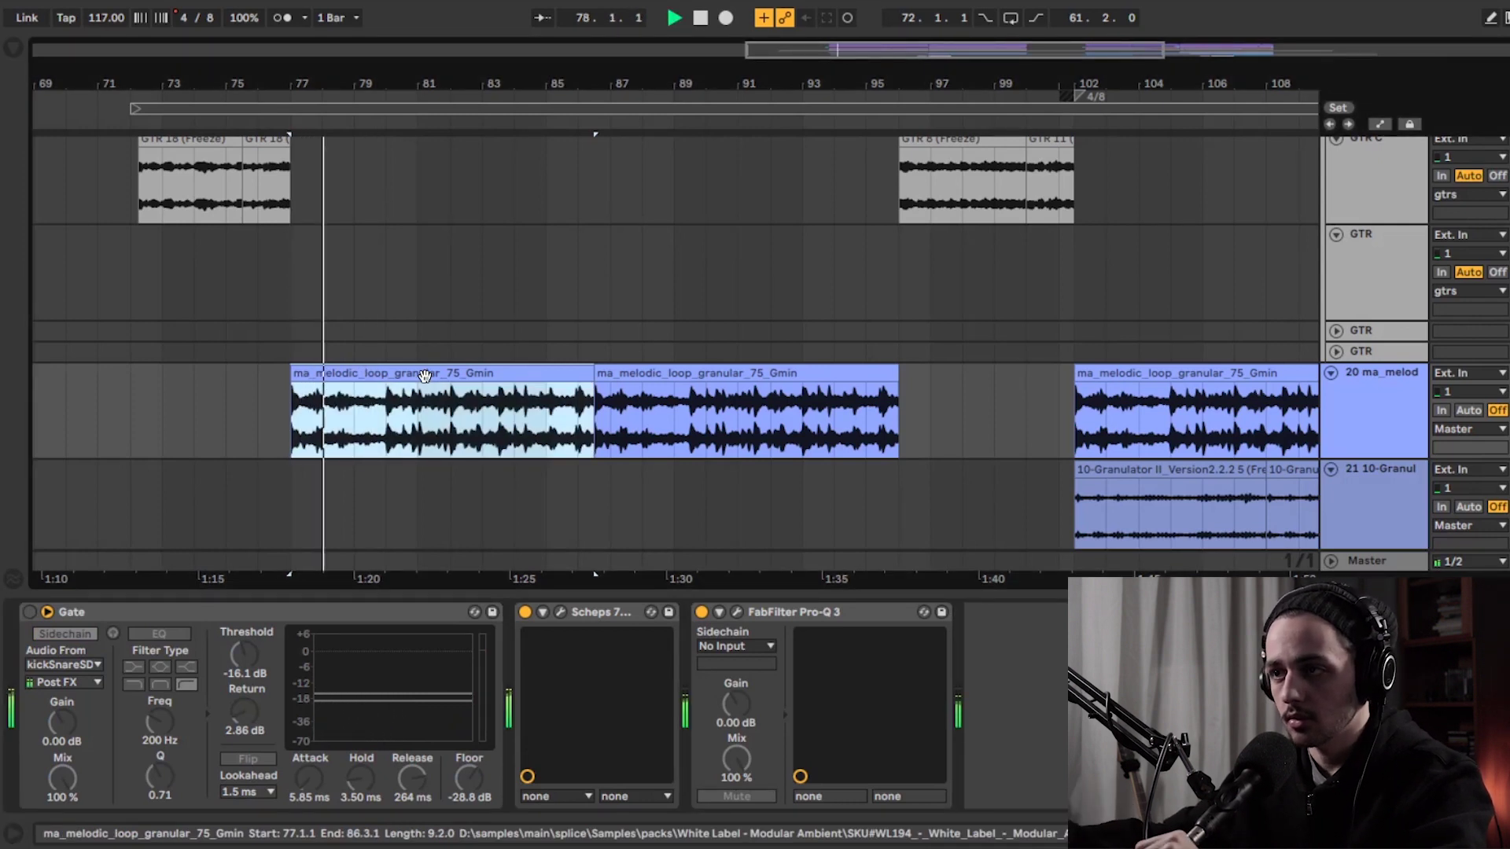
key("space")
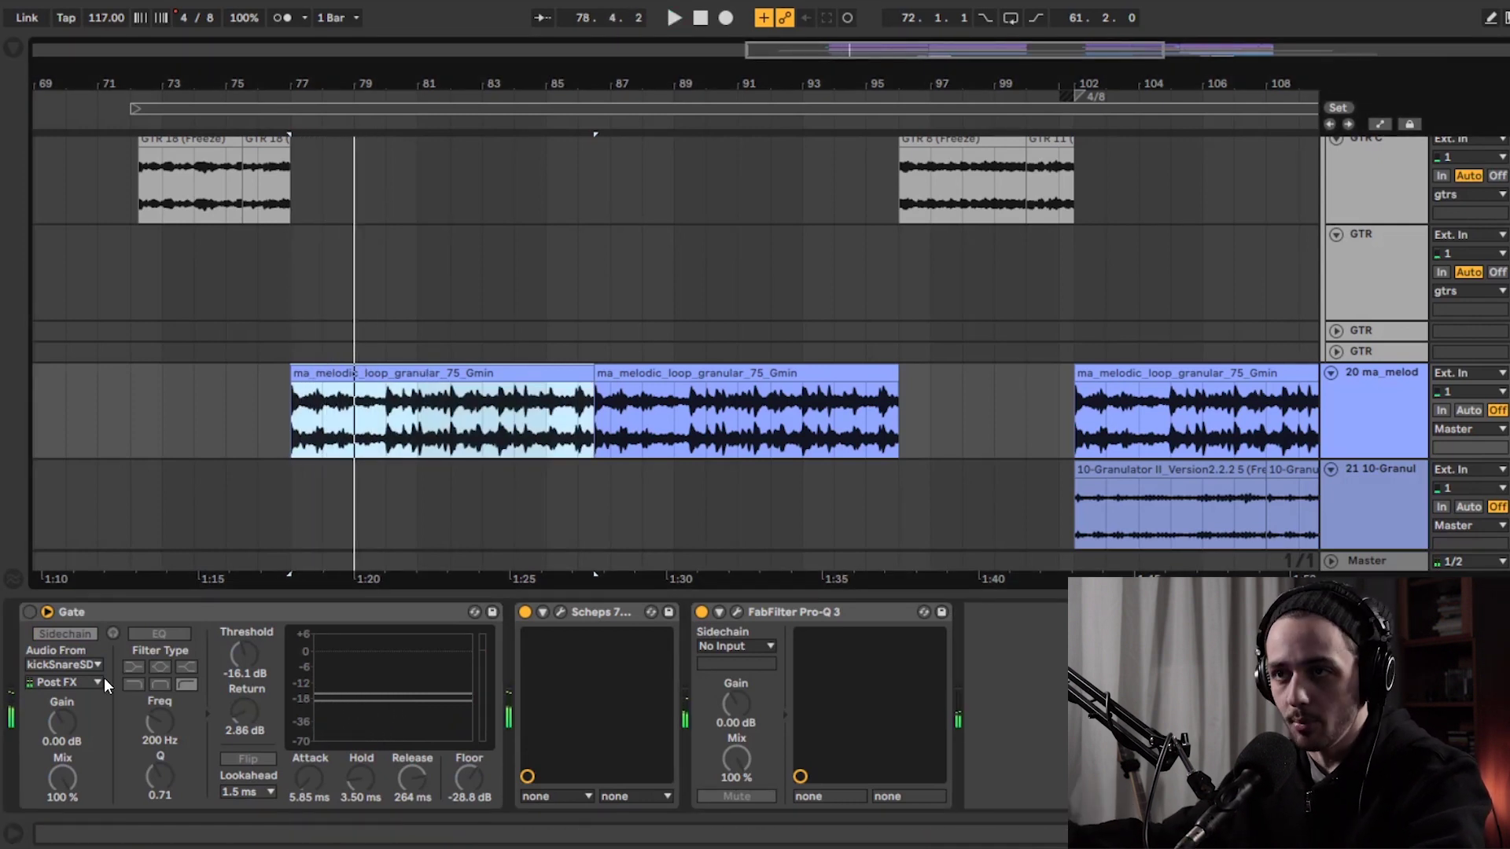
left_click(30, 613)
key("space")
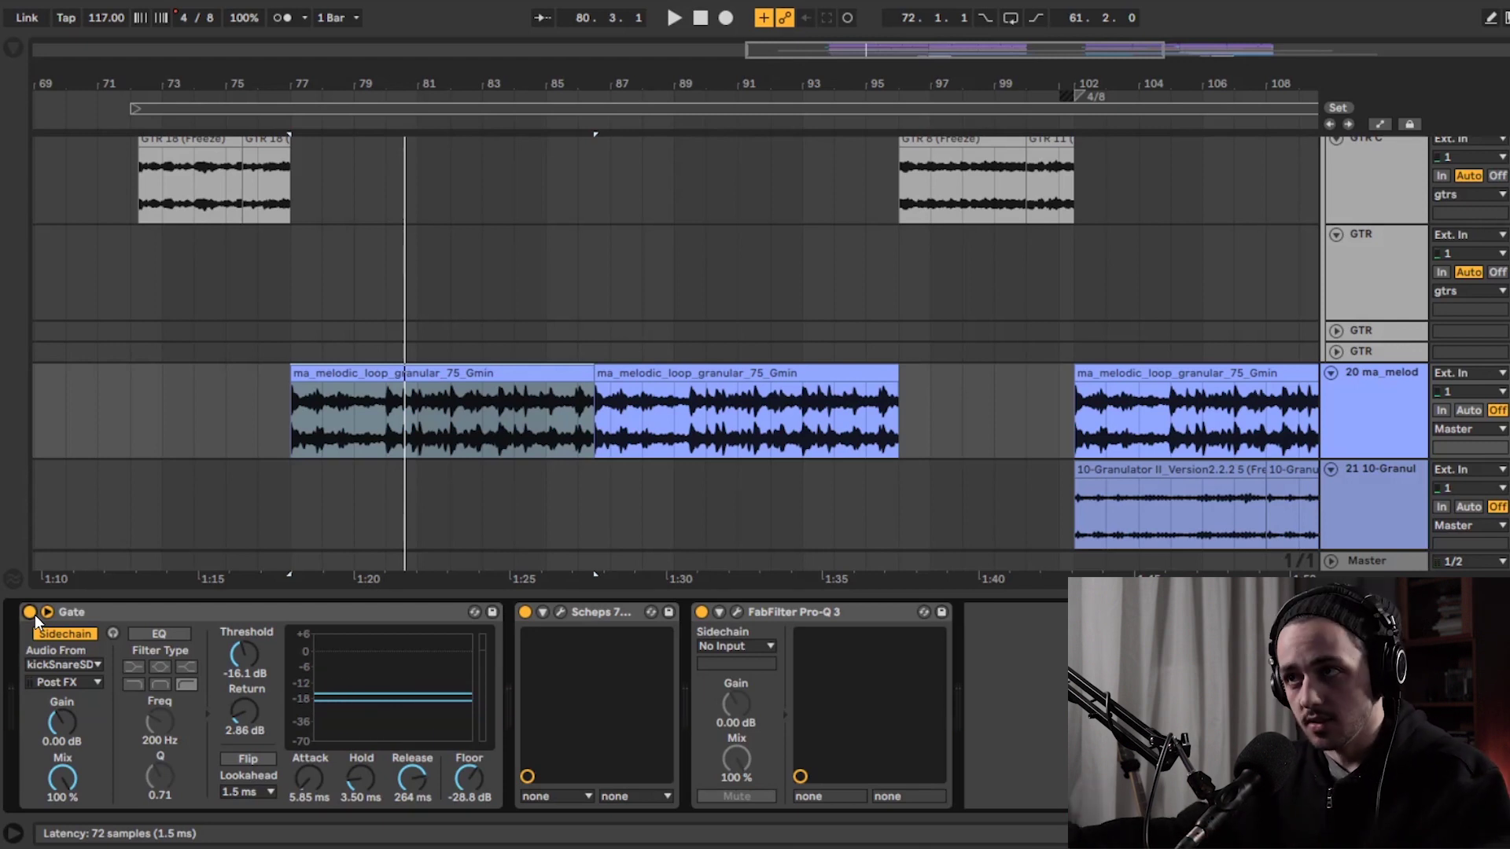
- Place the insert marker at 86.3.1 between the two melodic loop clips and look over the tracks below
scroll(598, 401, "down", 5)
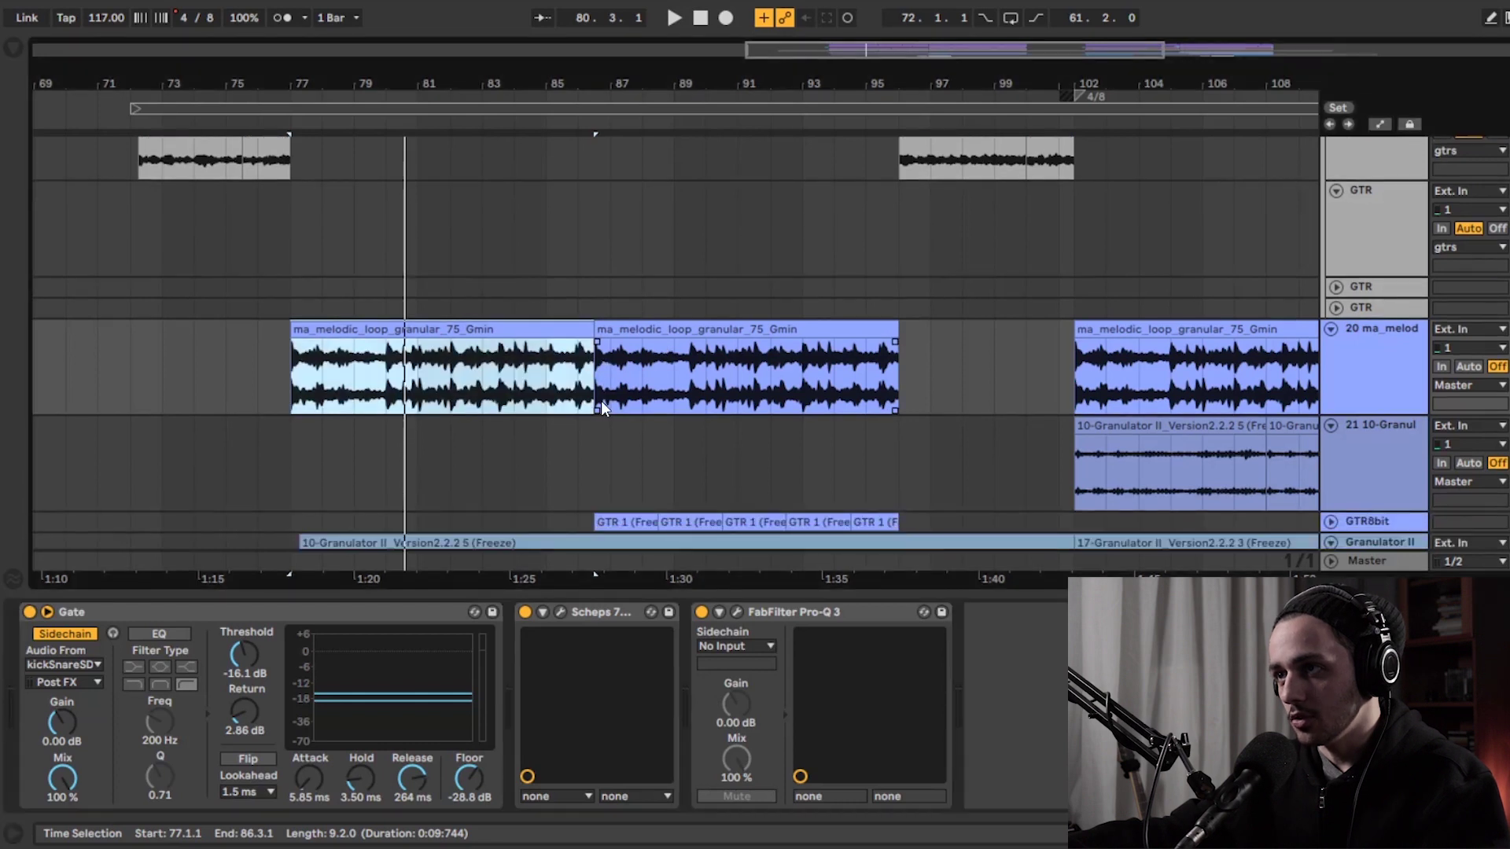
scroll(596, 370, "up", 4)
left_click(594, 392)
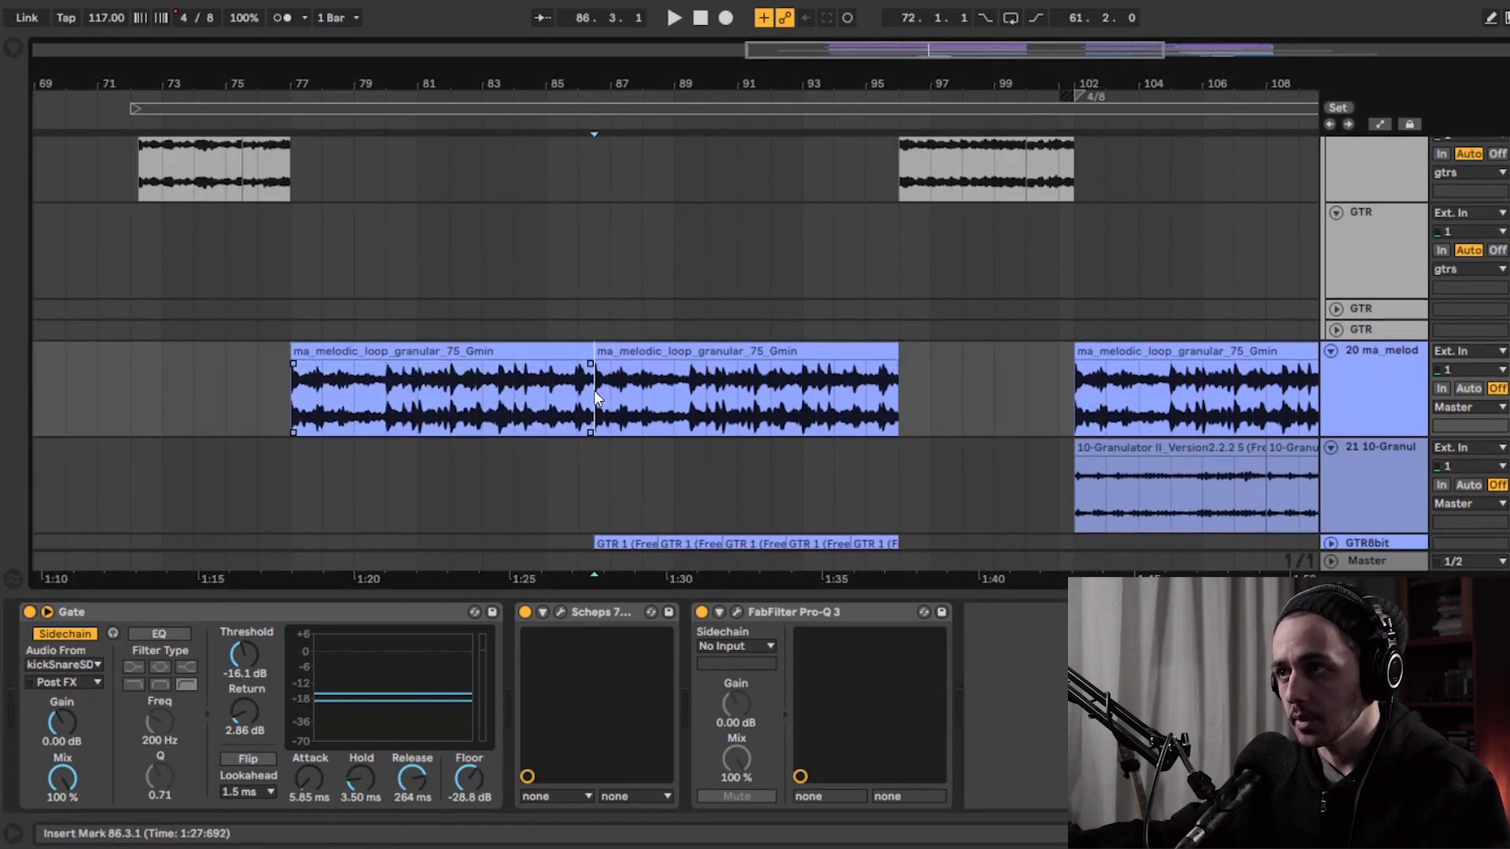
scroll(594, 392, "down", 2)
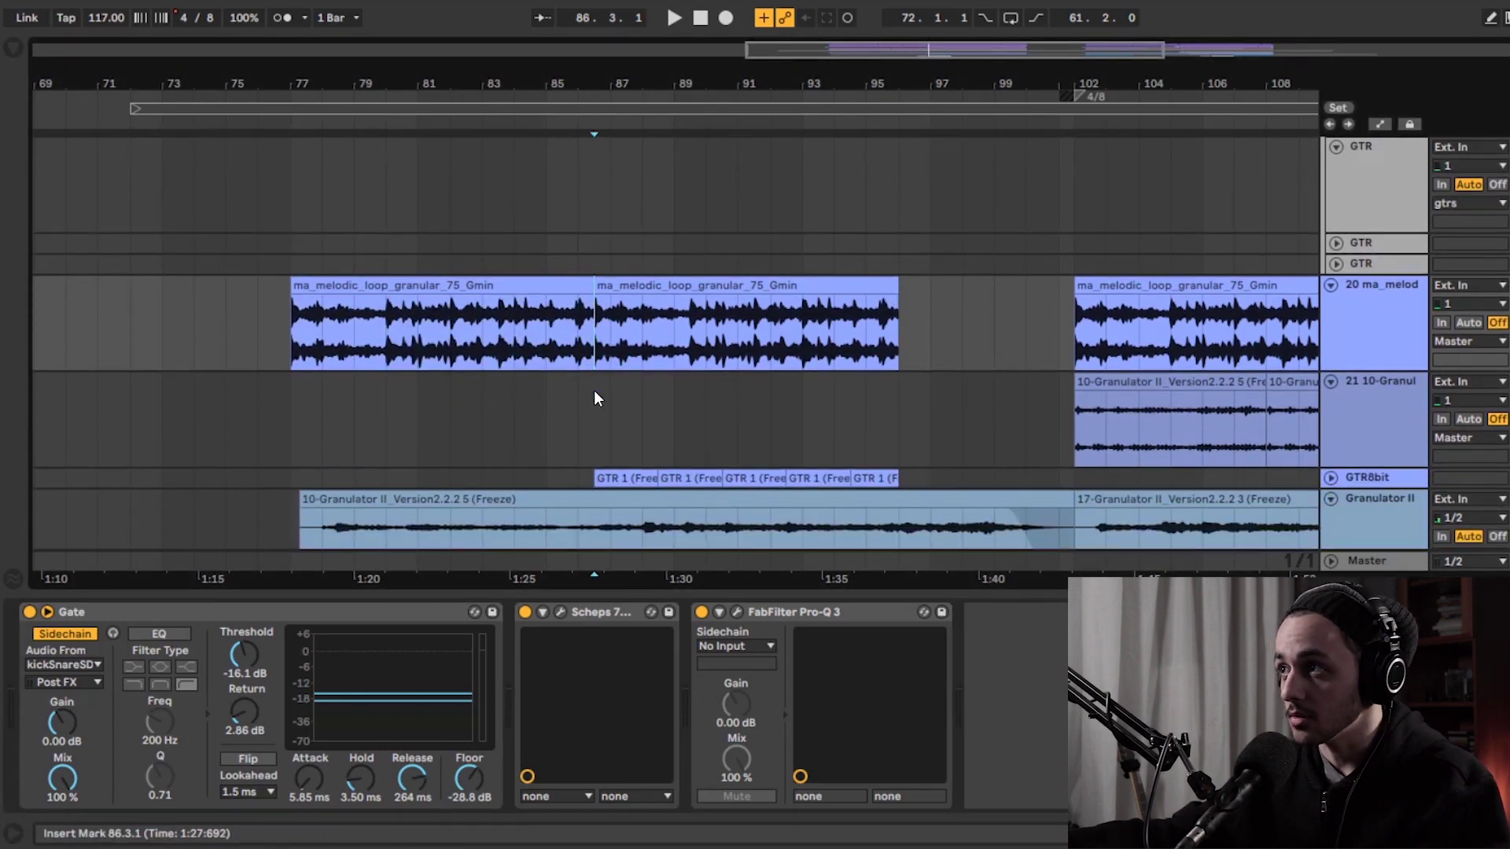
scroll(592, 390, "up", 3)
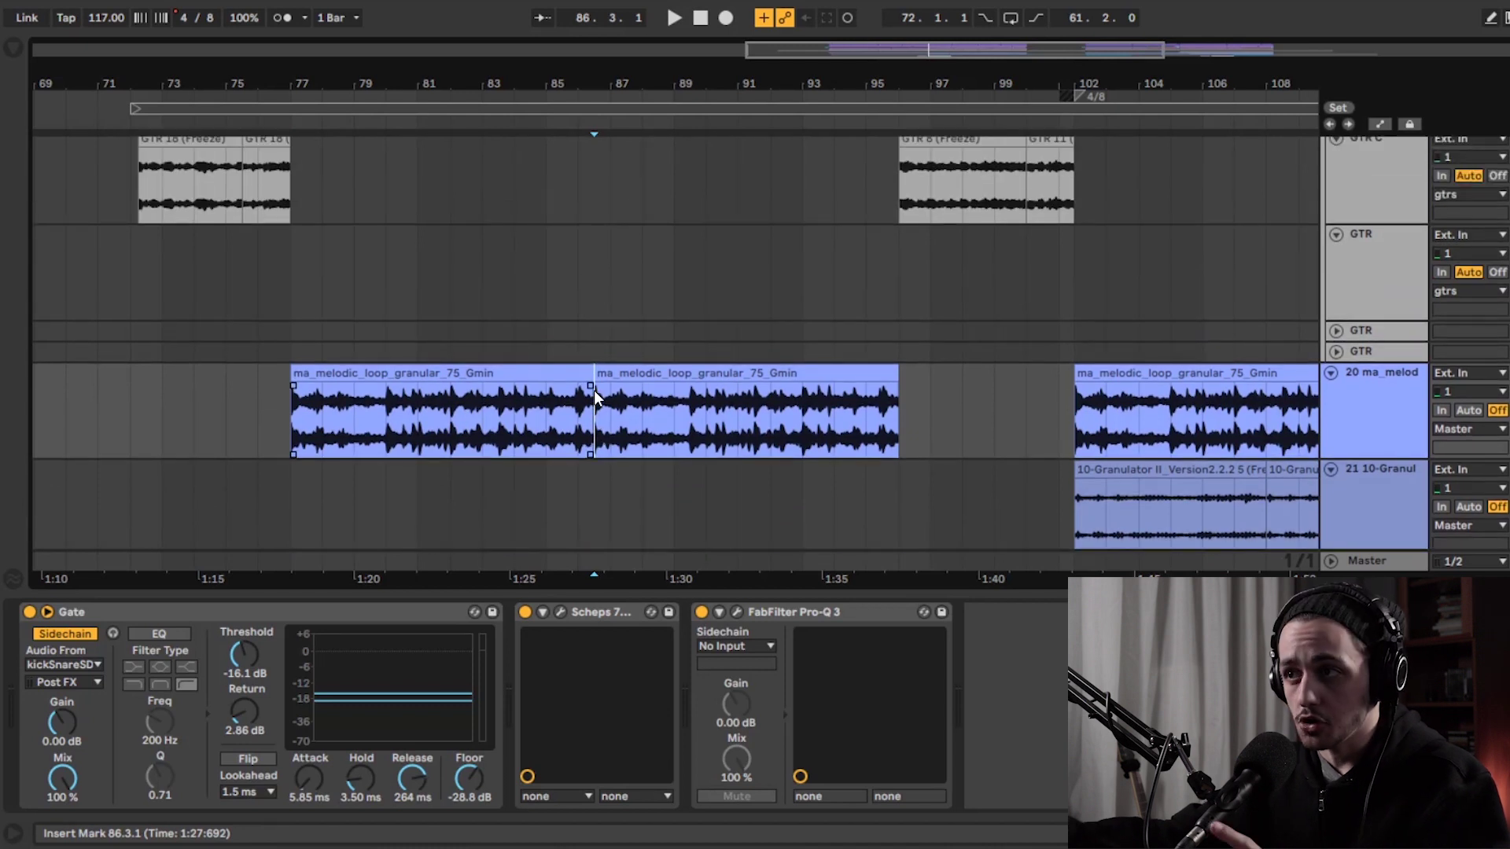
scroll(592, 390, "down", 3)
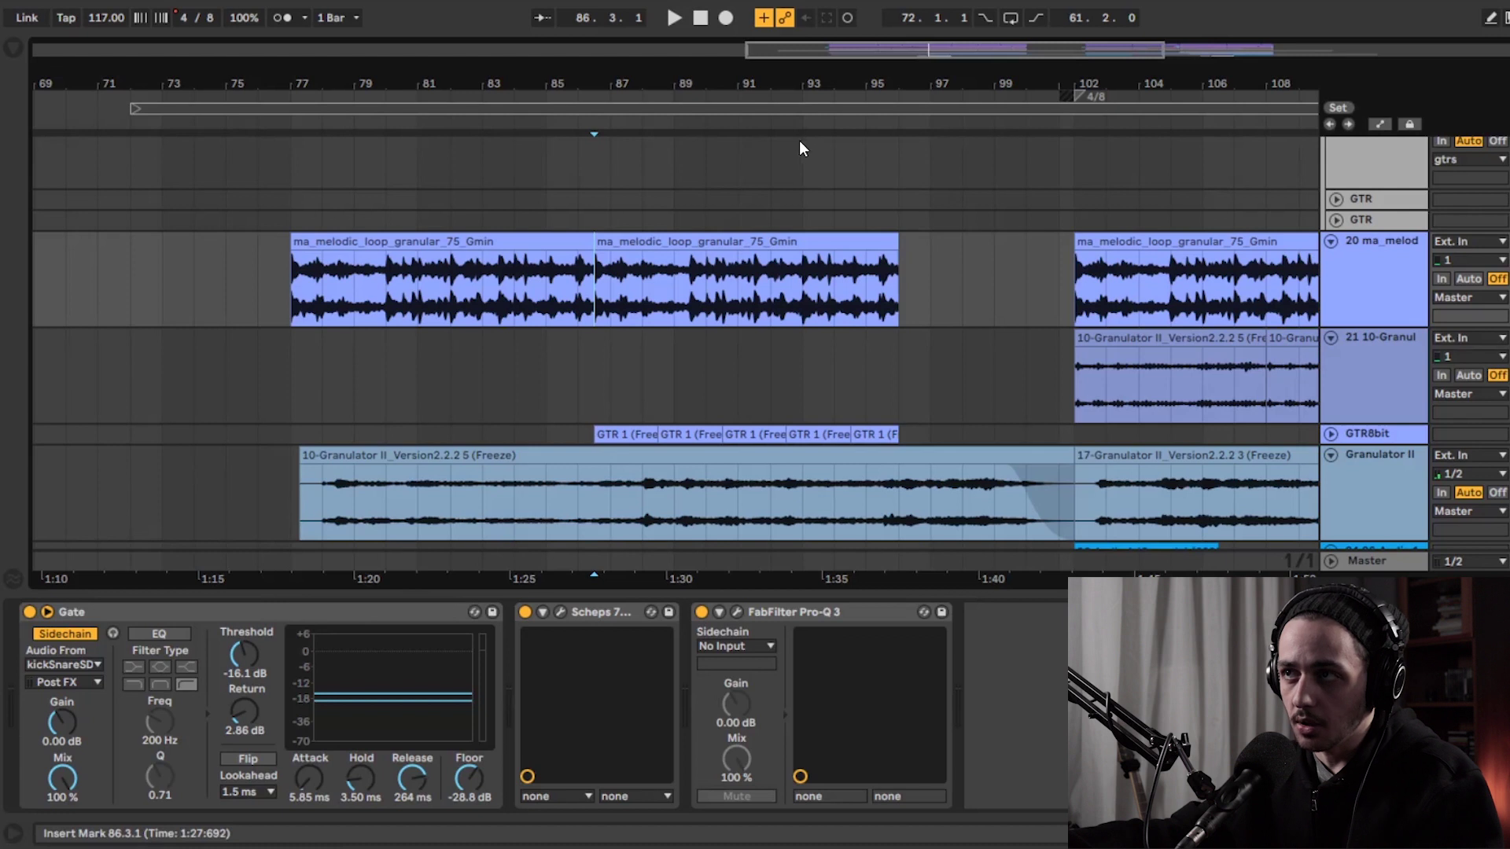
scroll(865, 320, "down", 2)
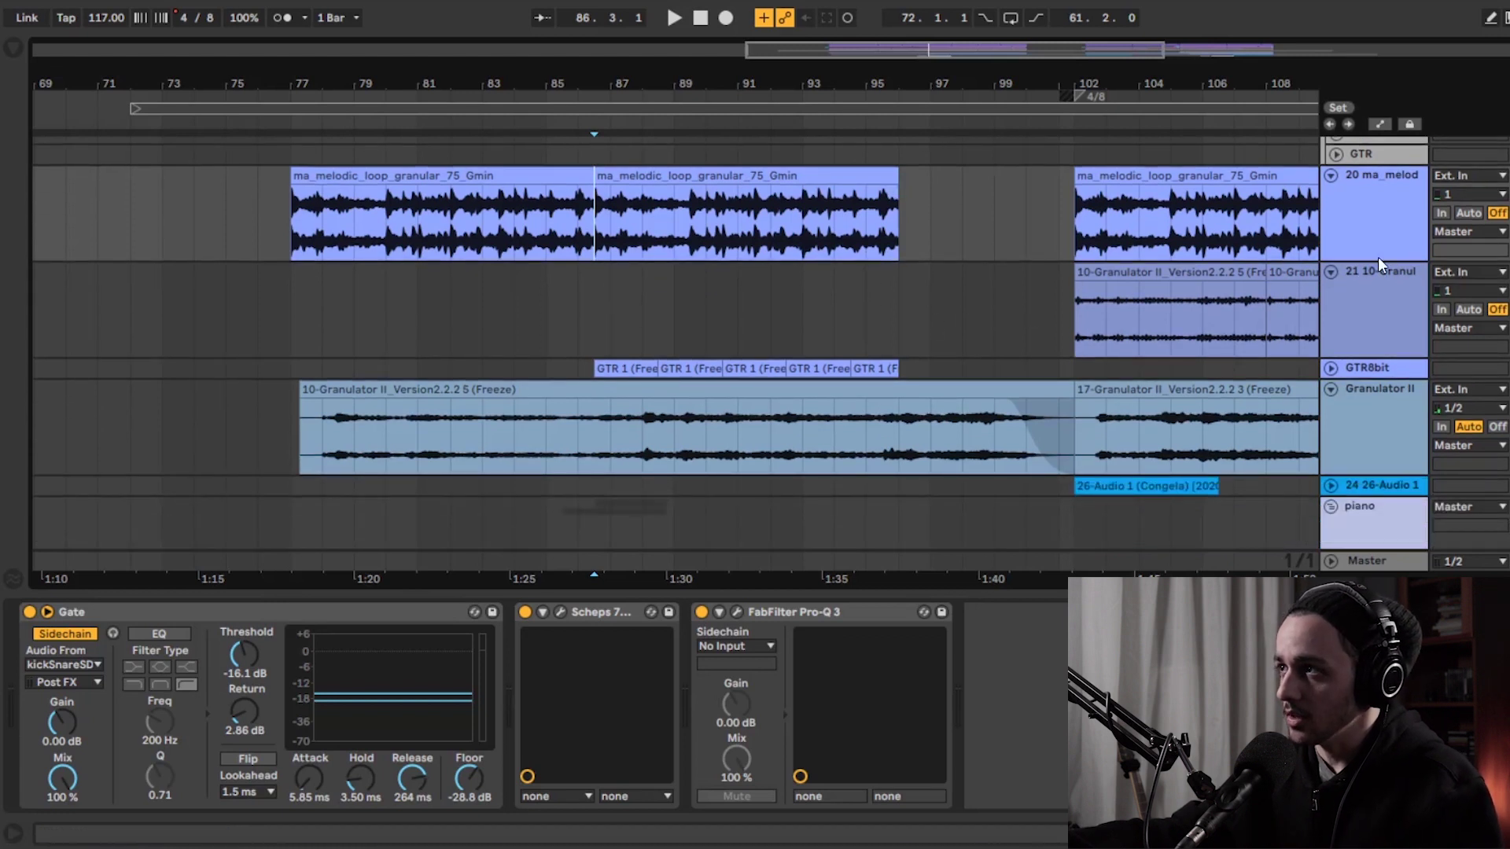
- Audition the first Granulator II clip from bar 78 and hide the browser
scroll(937, 238, "left", 5)
left_click(711, 375)
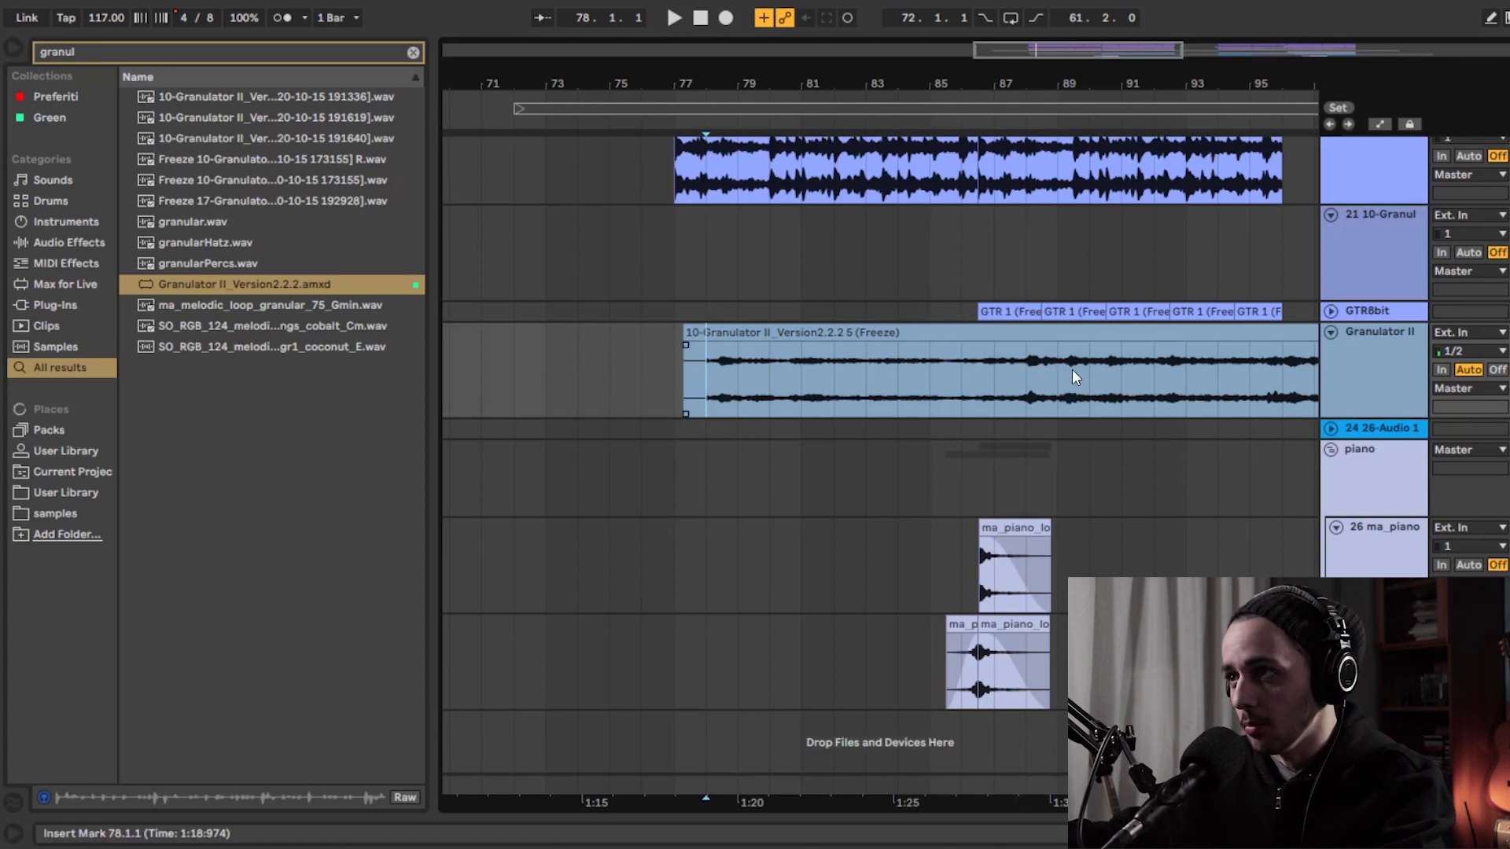
key("space")
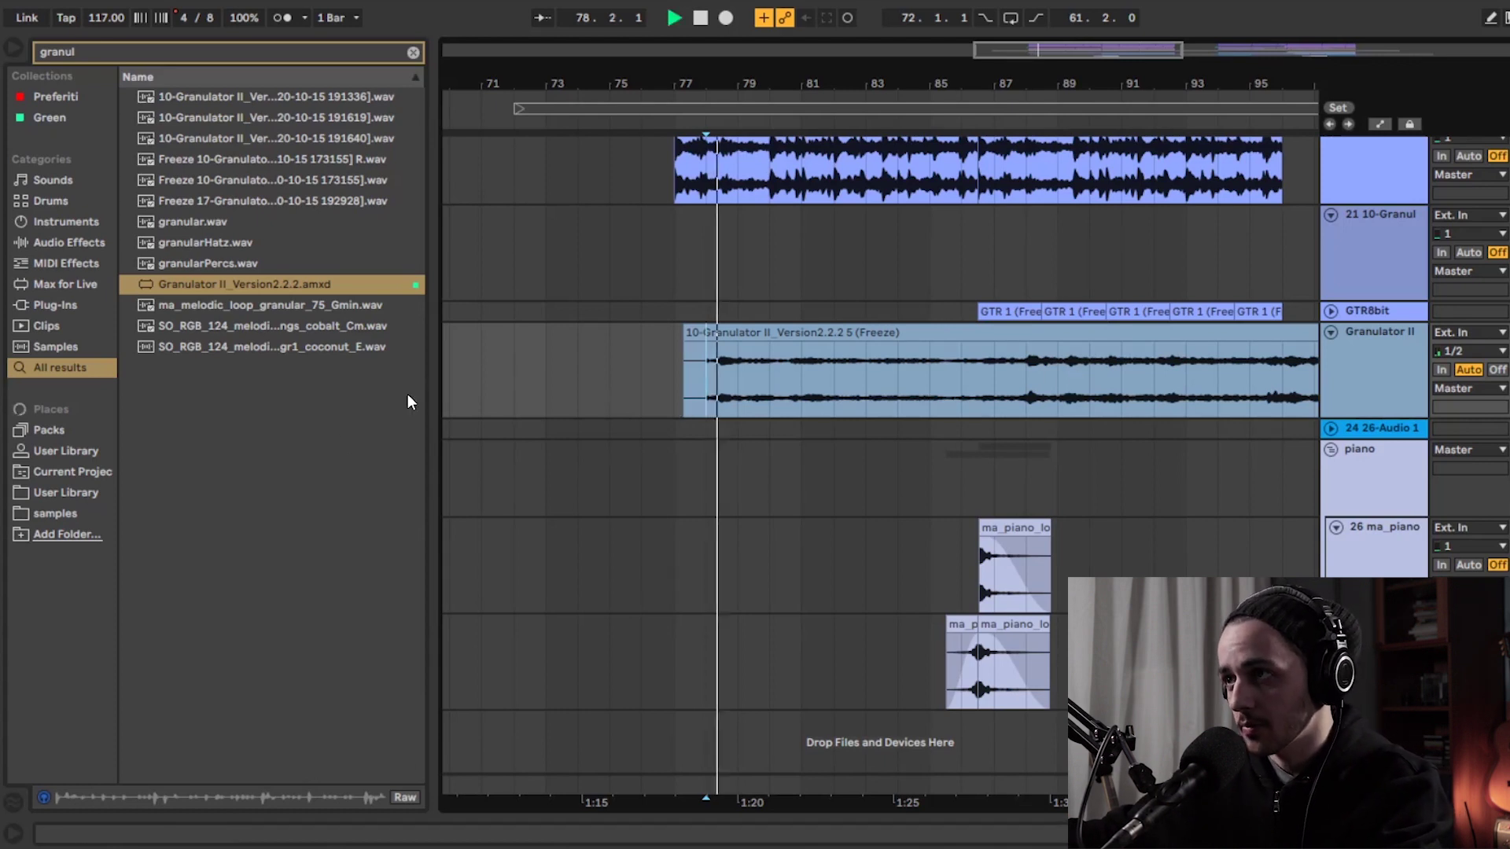
left_click(13, 49)
scroll(622, 417, "up", 2)
- Audition the later part of the first Granulator II clip from bar 88
left_click(624, 421)
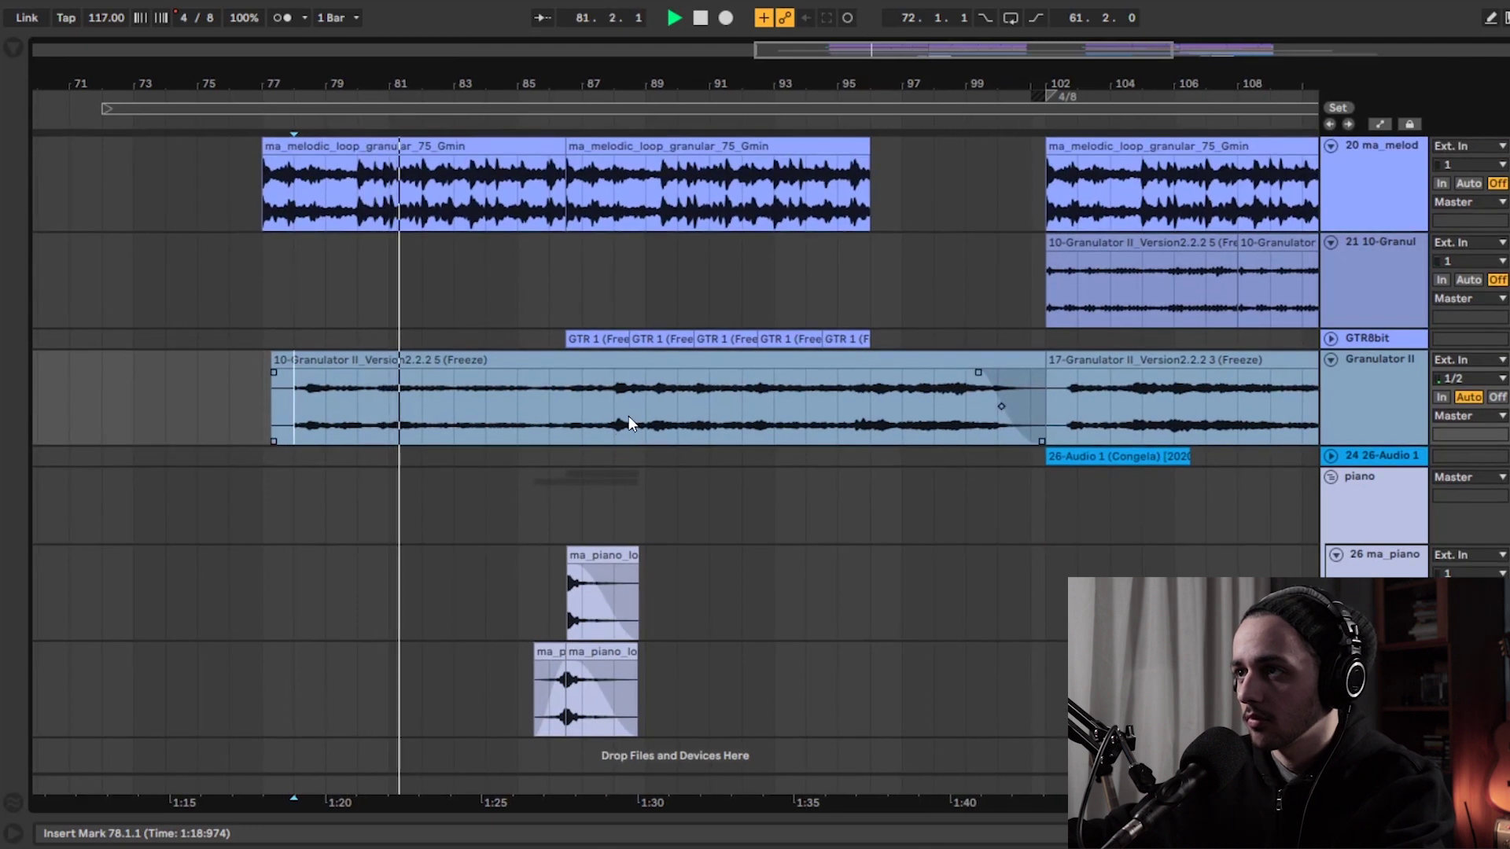
key("space")
key("space")
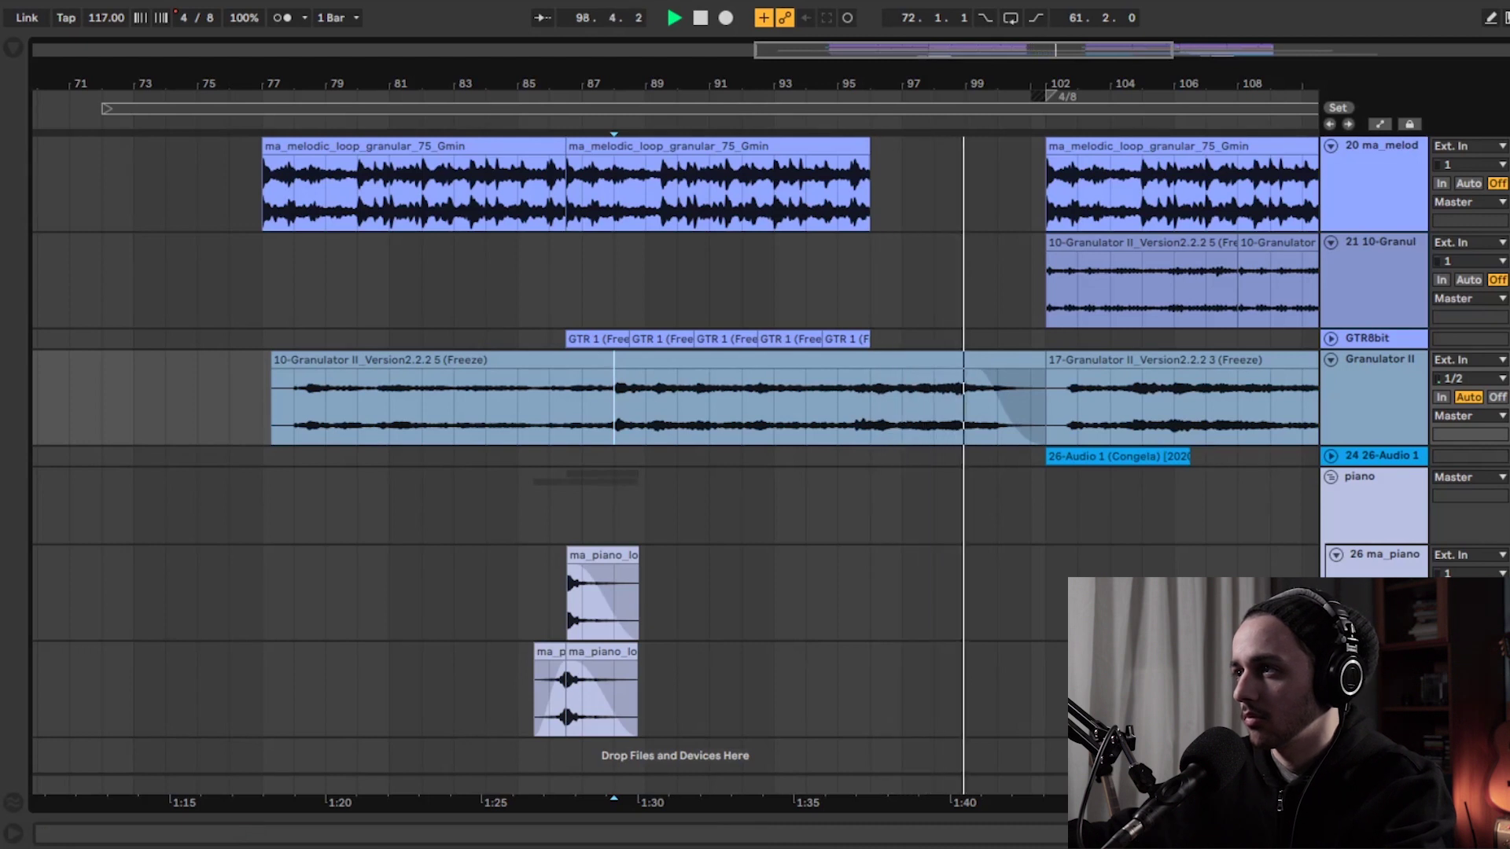
key("space")
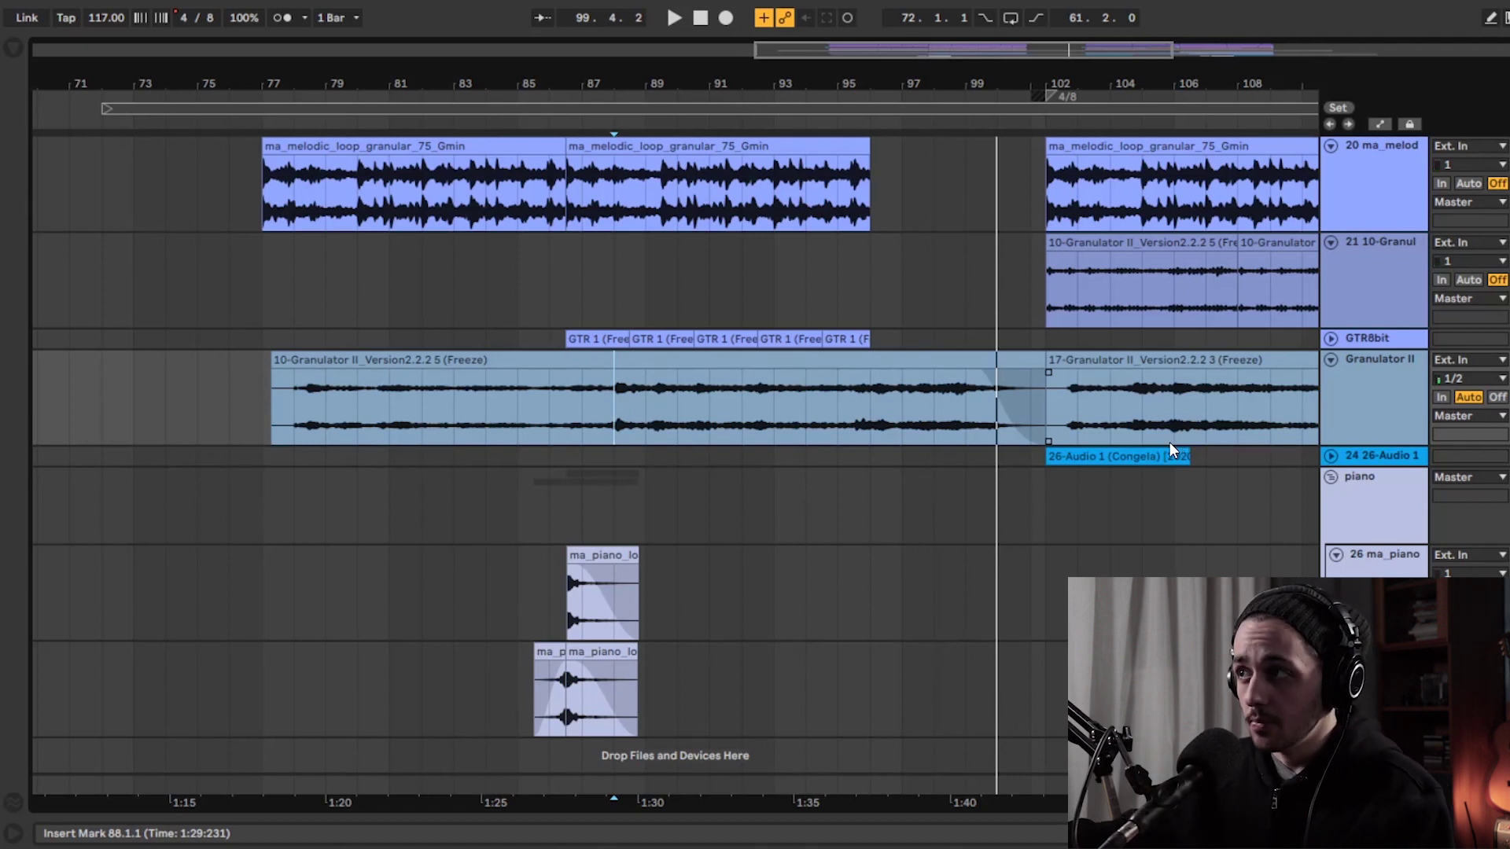
- Insert a MIDI track below the Granulator II track and load Granulator II_Version2.2.2.amxd onto it, searching the browser for "granul"
double_click(1391, 405)
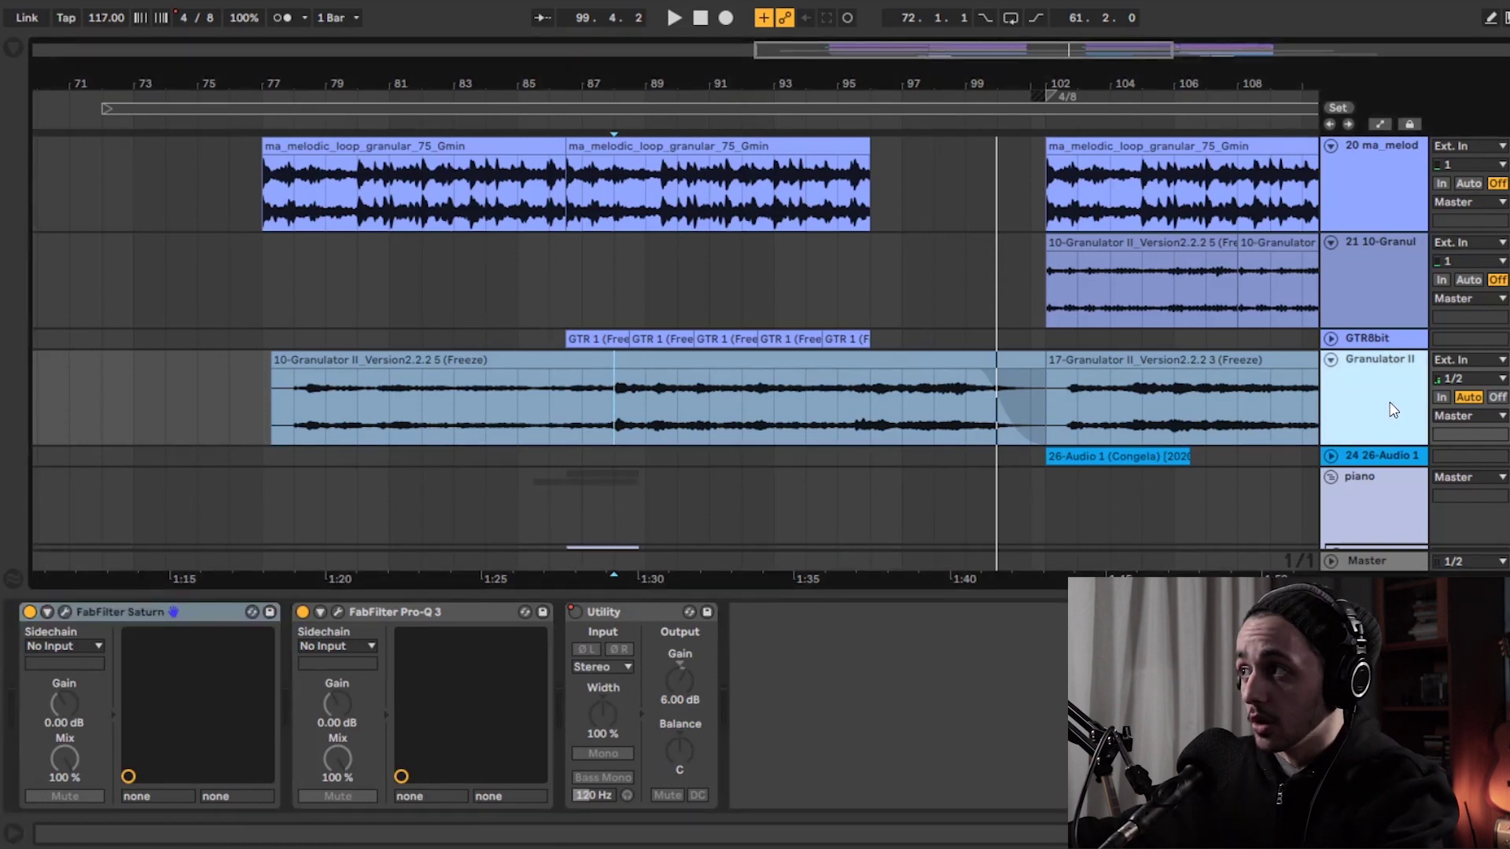
key("ctrl+shift+t")
key("ctrl+f")
type("granul")
left_click_drag(186, 295, 1267, 467)
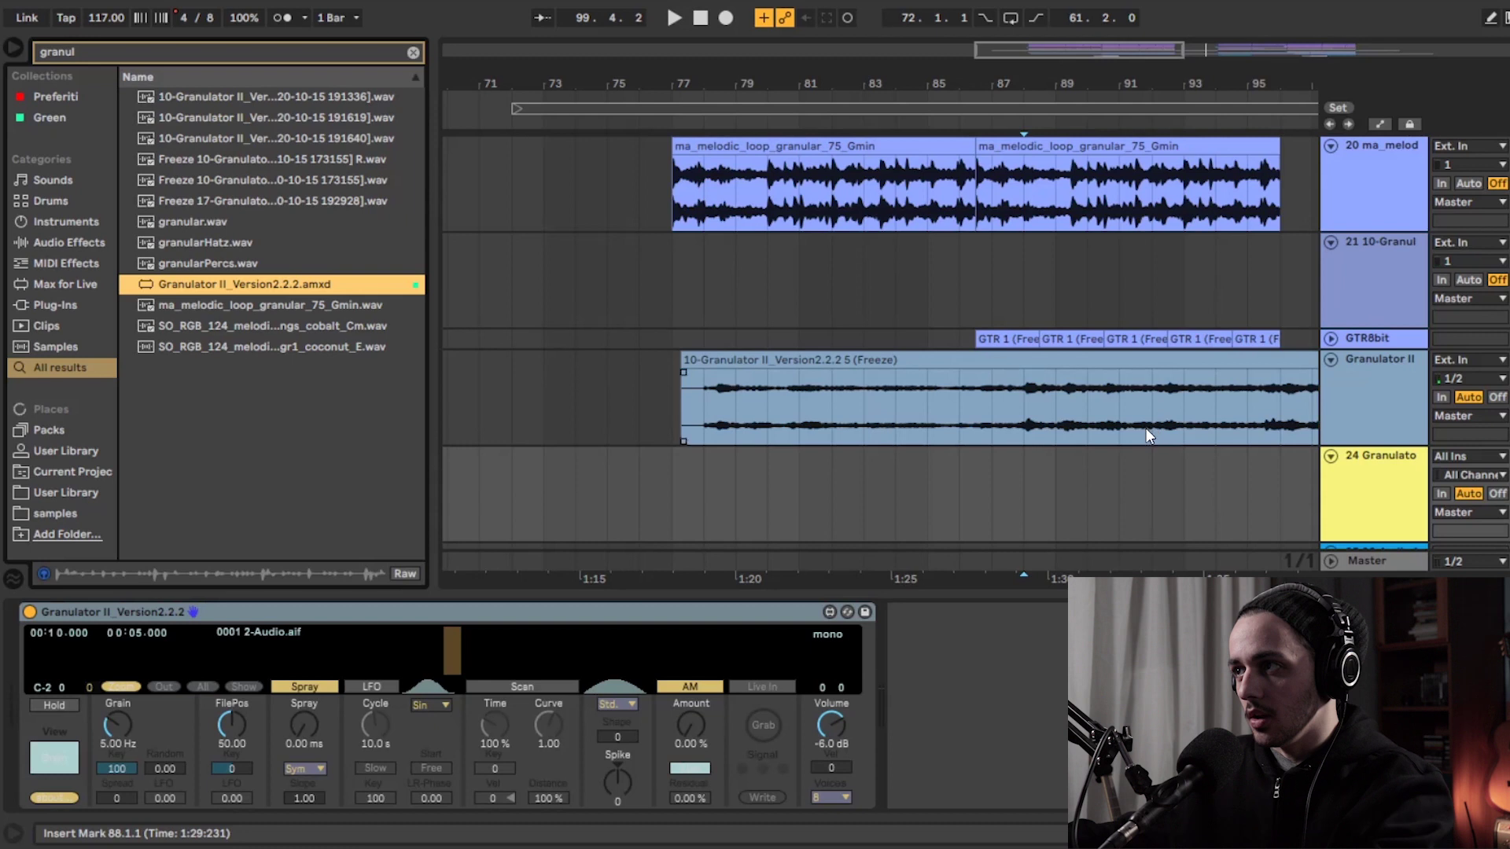
- Load ma_piano_loop_annual_75_Cmaj.wav from the Splice downloads into the new Granulator II device and return to the arrangement
scroll(1137, 439, "down", 2)
left_click_drag(1137, 439, 943, 434)
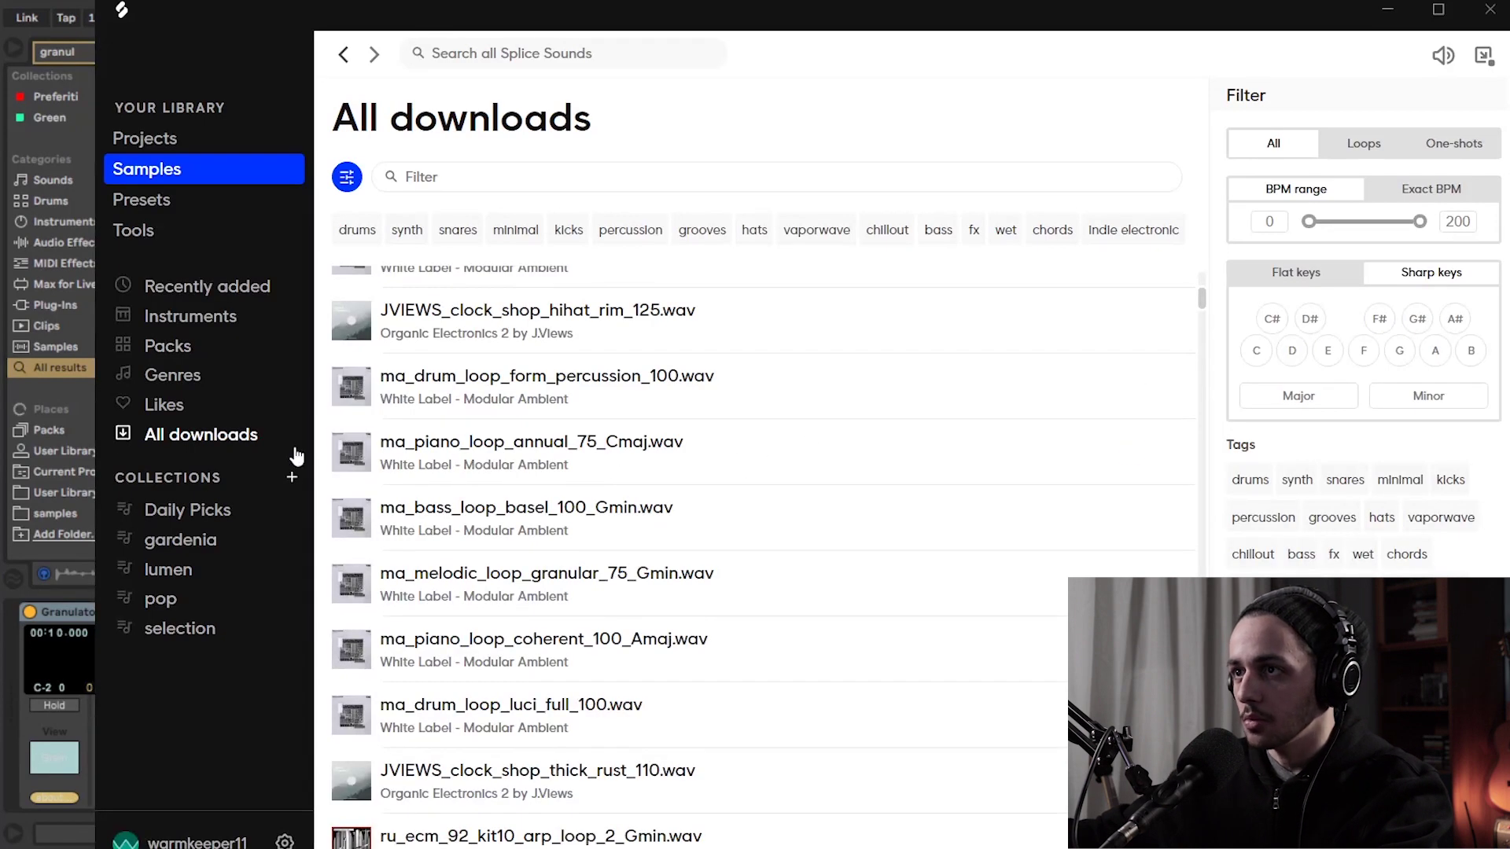
left_click_drag(961, 453, 22, 724)
left_click_drag(60, 677, 61, 668)
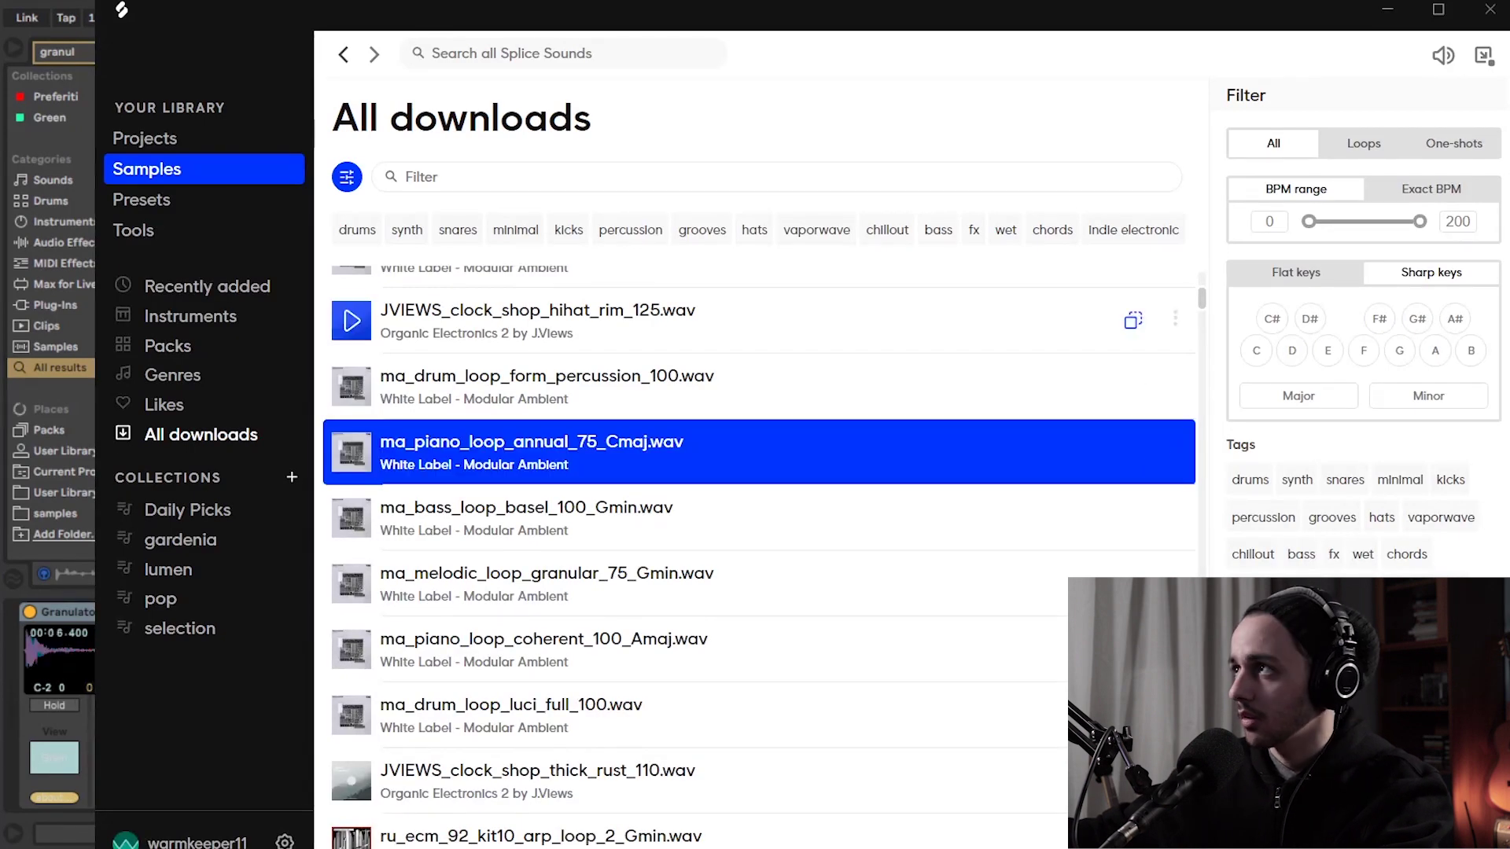
left_click(1387, 9)
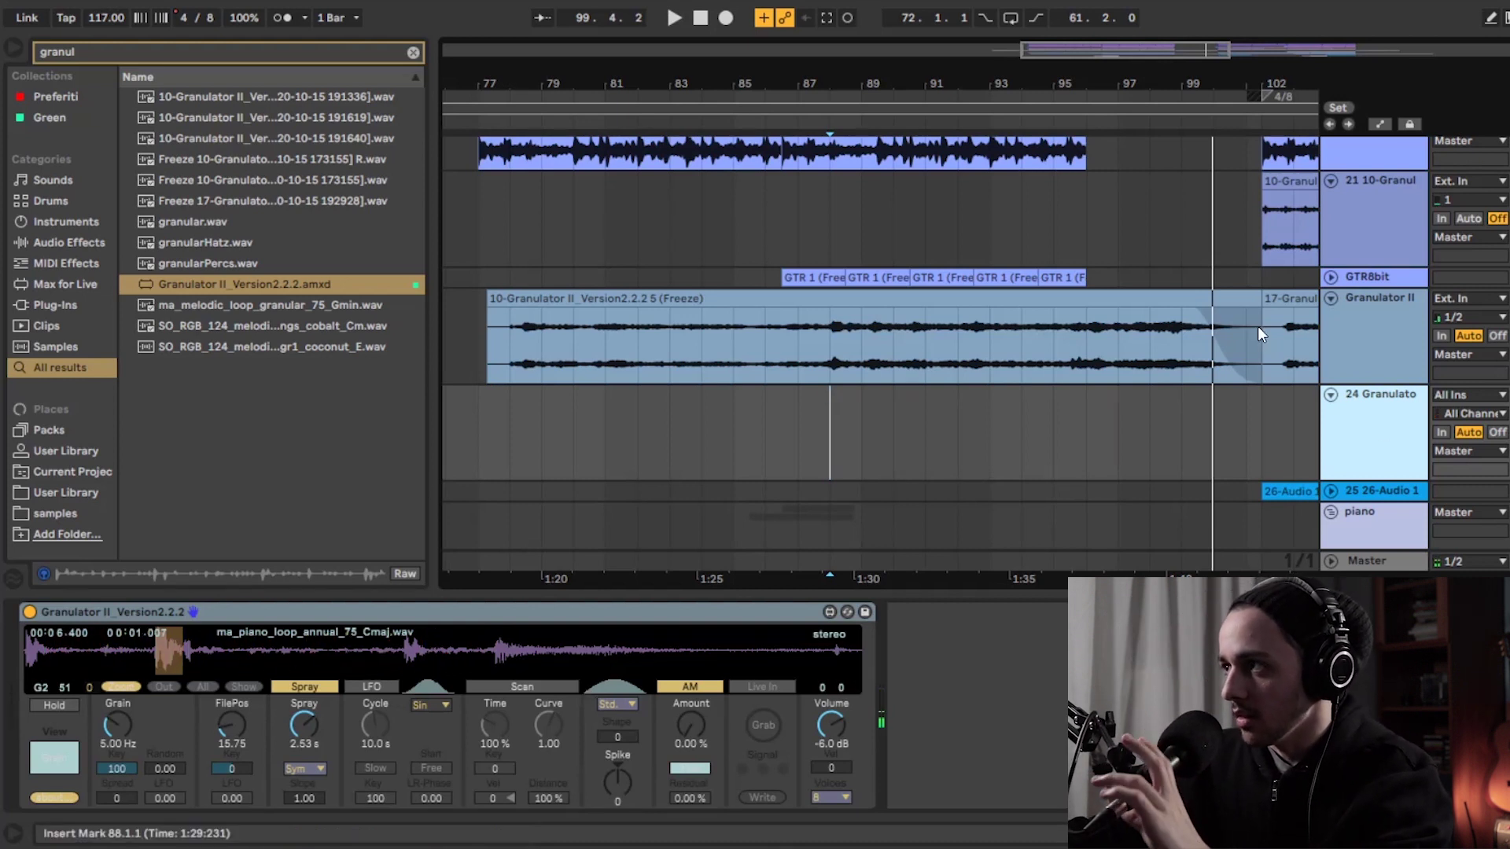
- Search the browser for "valh", add ValhallaVintageVerb_x64 after Granulator II, set its mix to 40.8 %, and close its window
key("super+f")
type("valh")
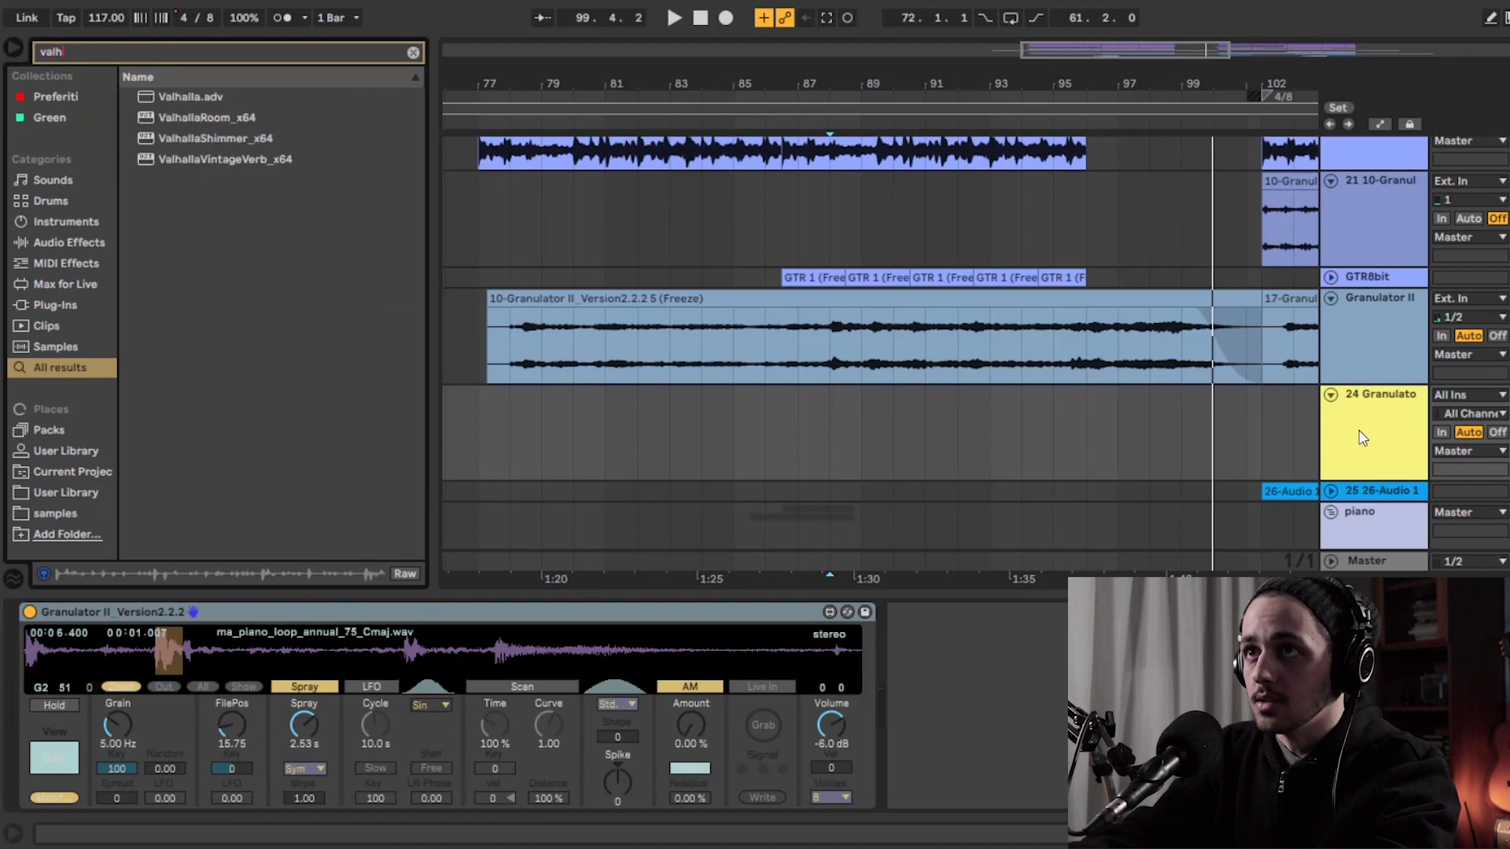
double_click(188, 160)
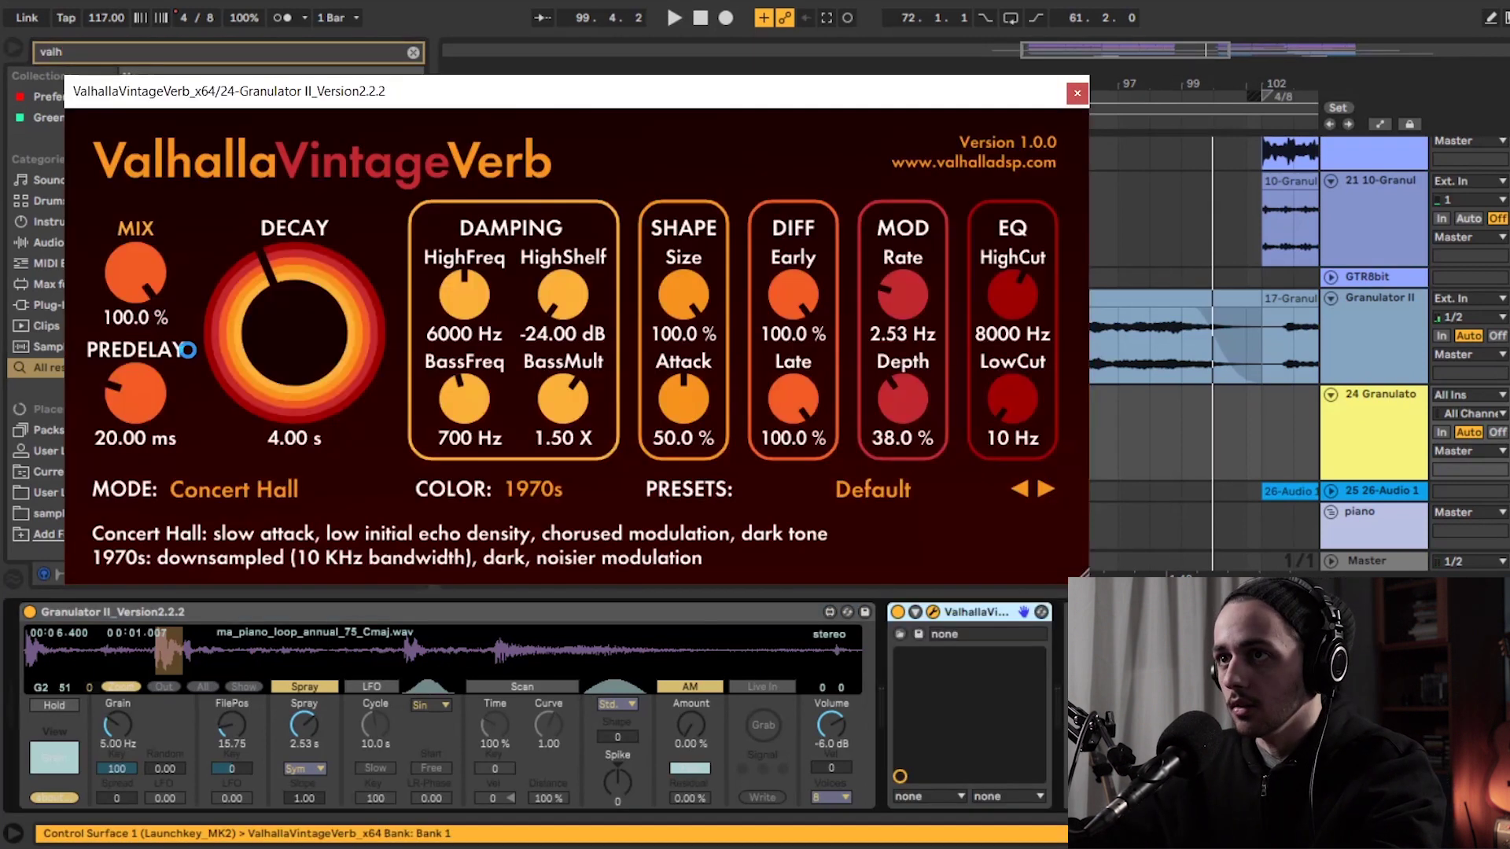
left_click_drag(135, 272, 120, 418)
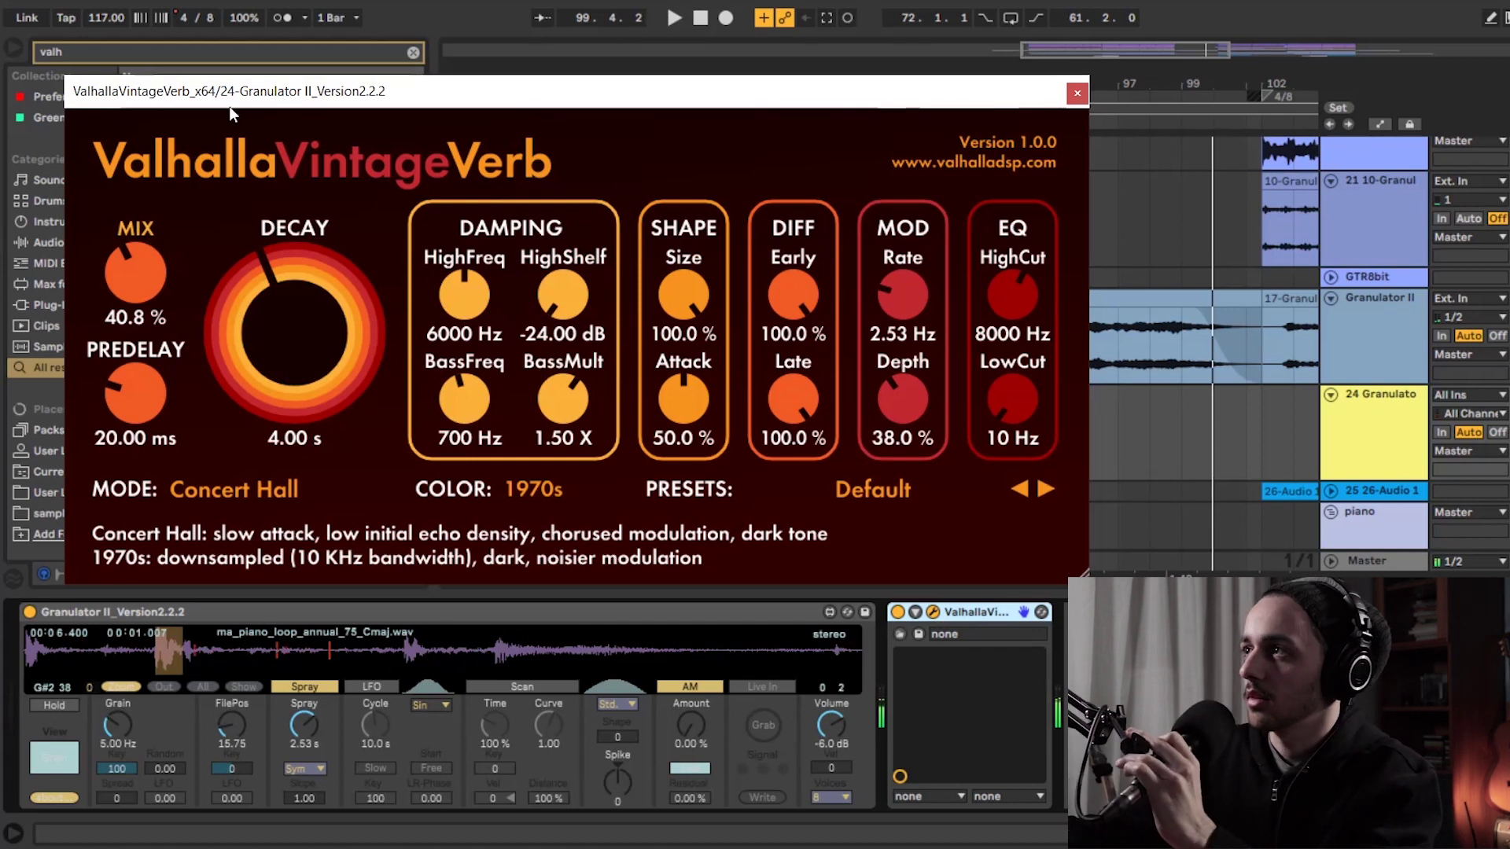
left_click(1076, 92)
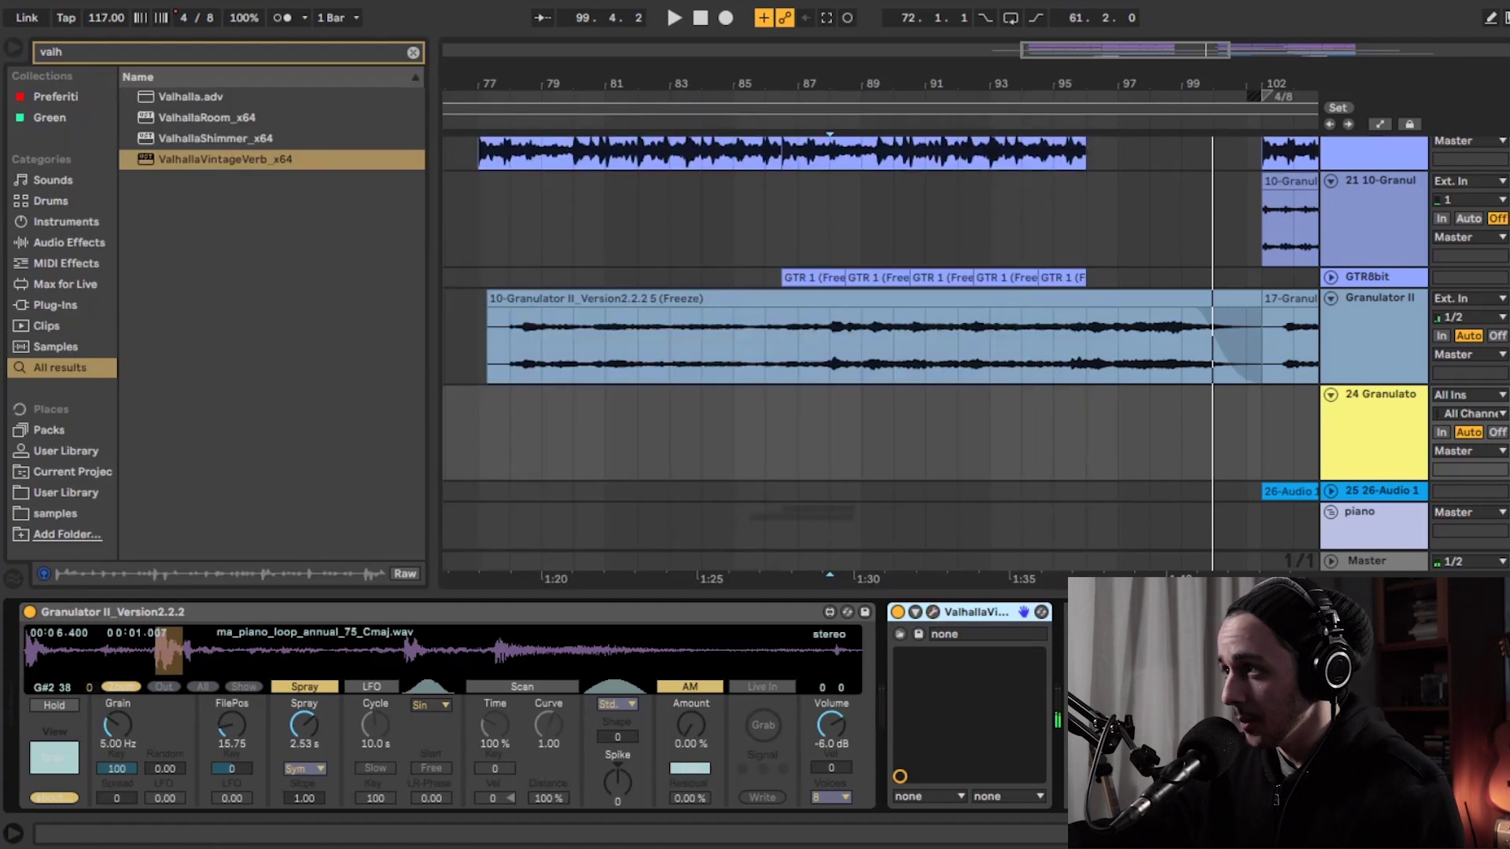
- Remove the trial Granulator track and hide the device view and browser
left_click(1396, 446)
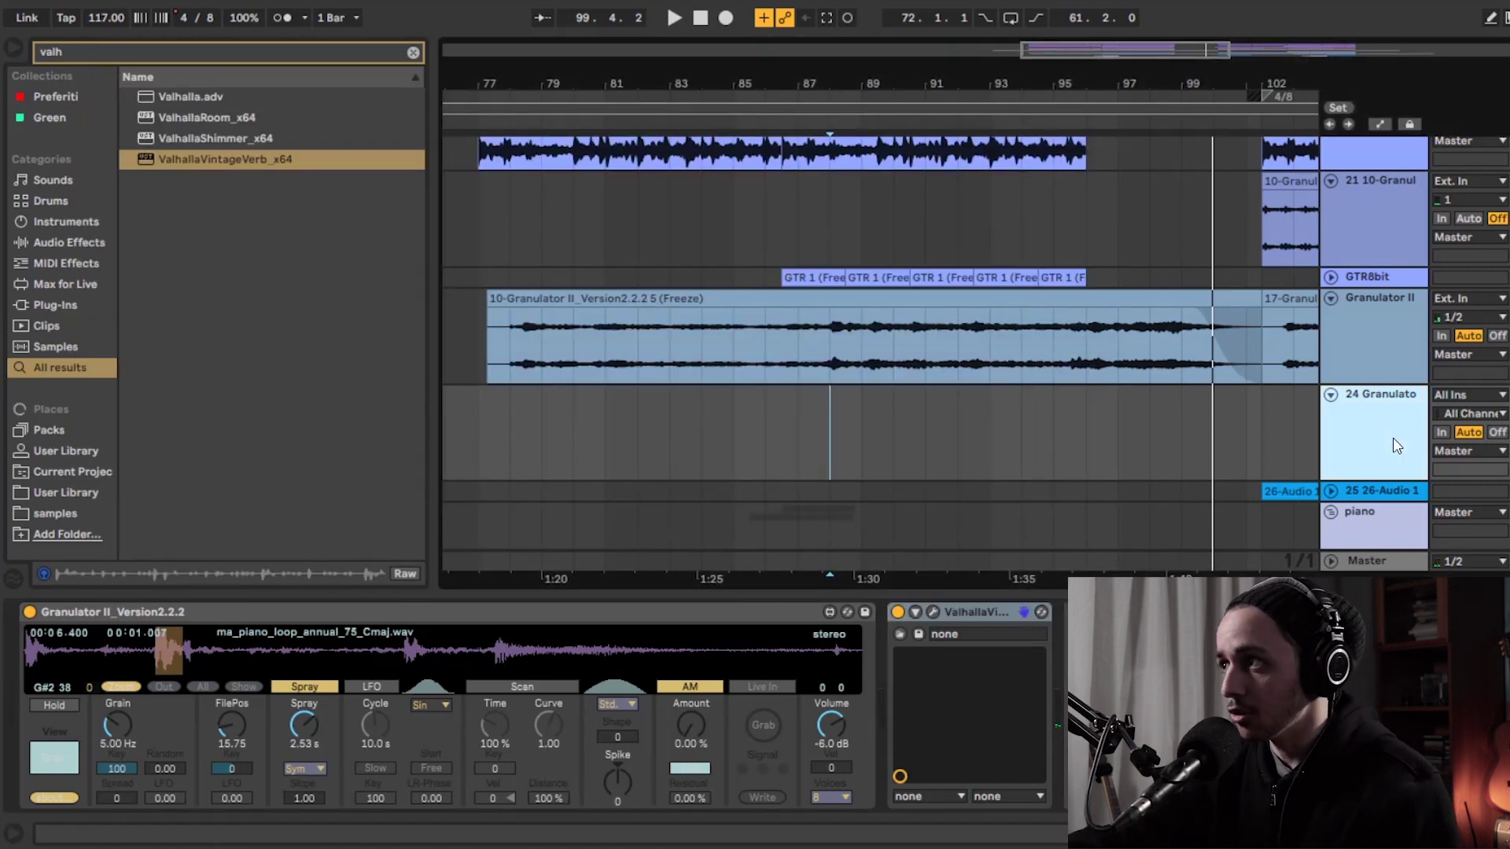
key("ctrl+z")
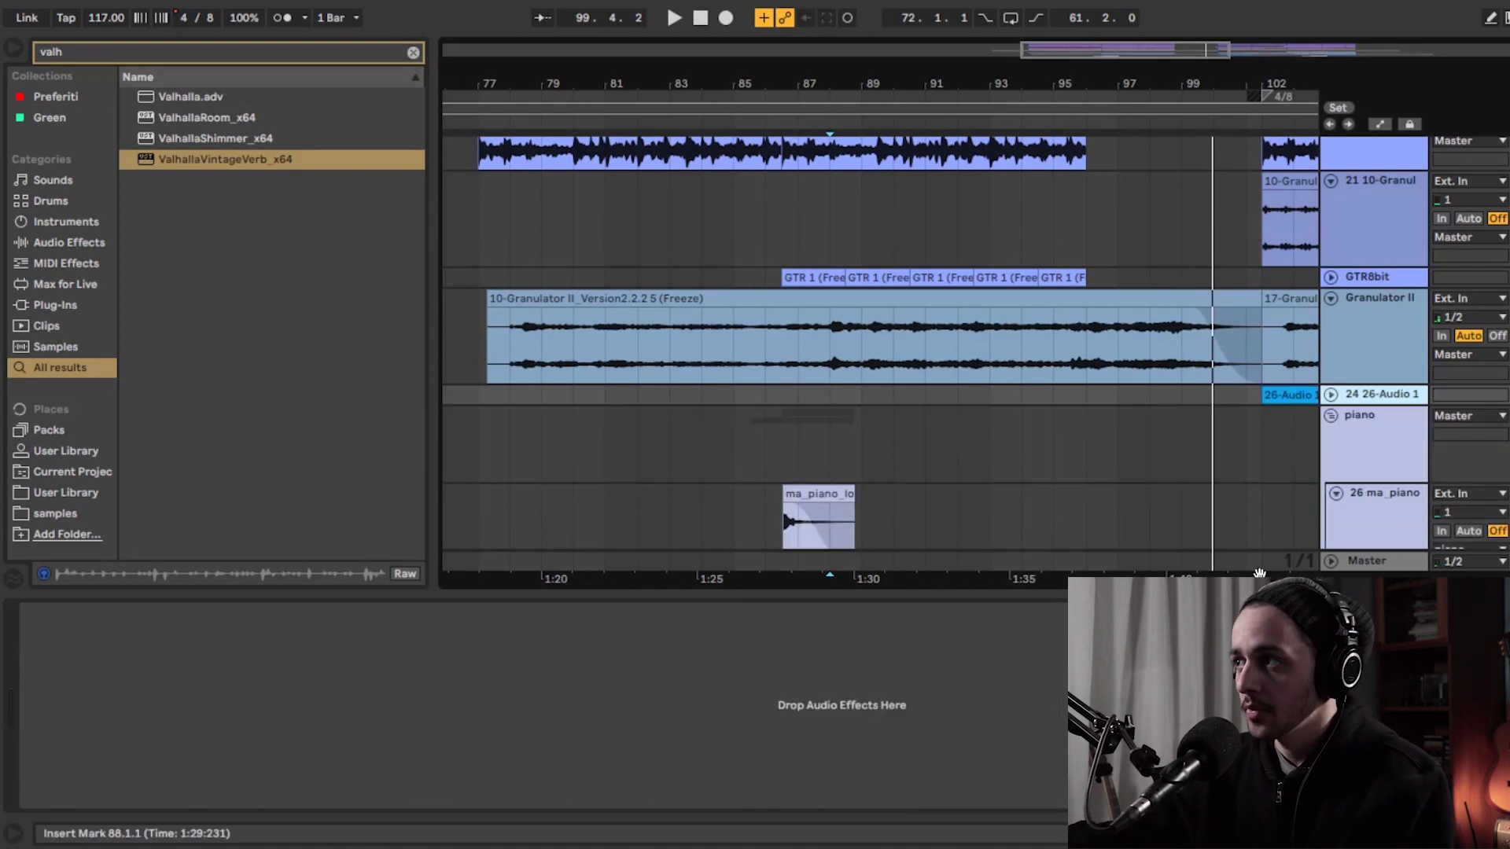
key("ctrl+alt+l")
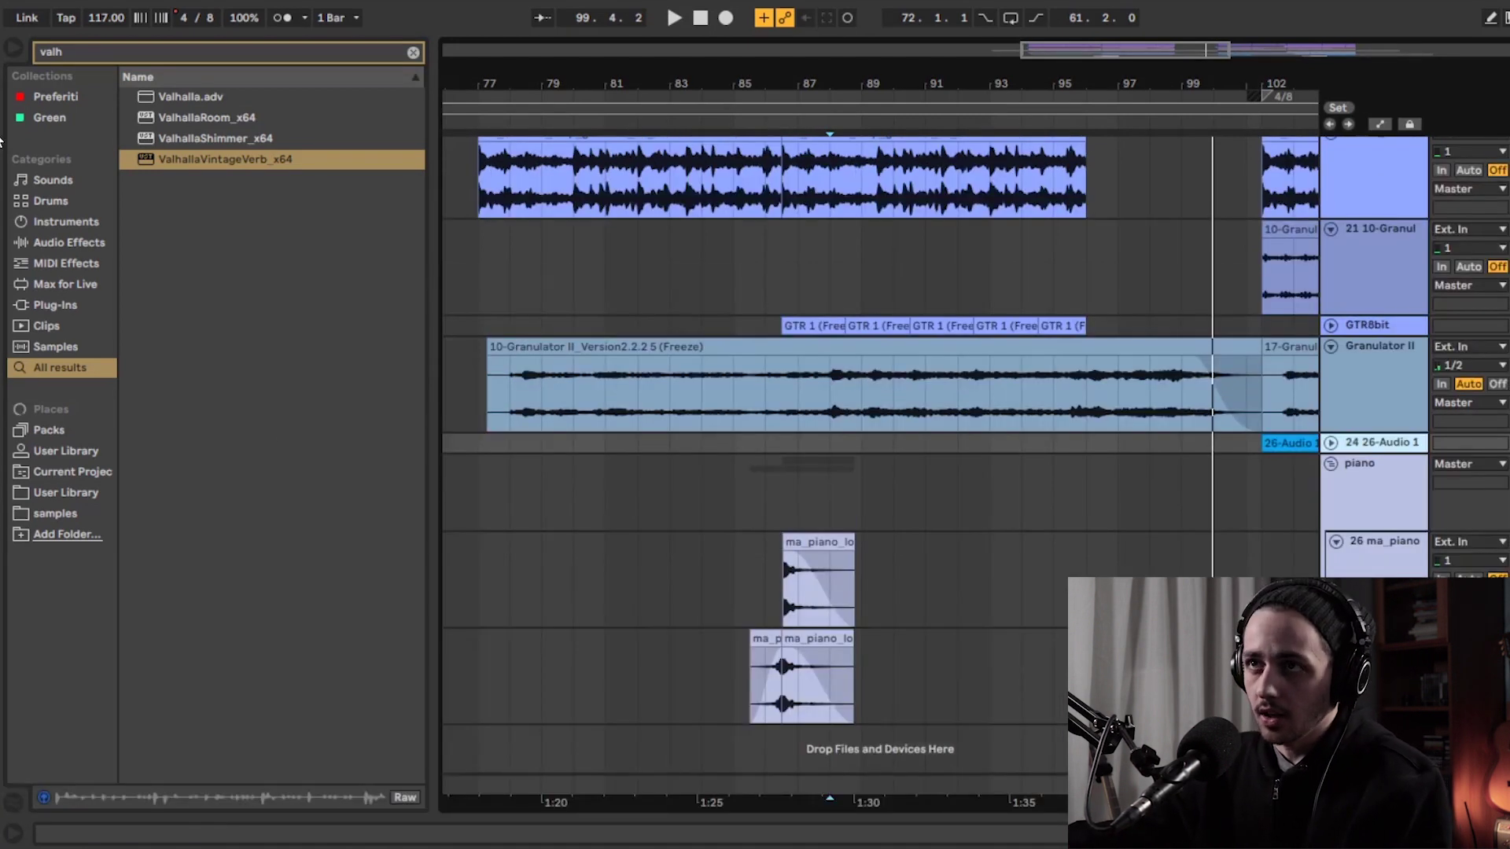
left_click(11, 50)
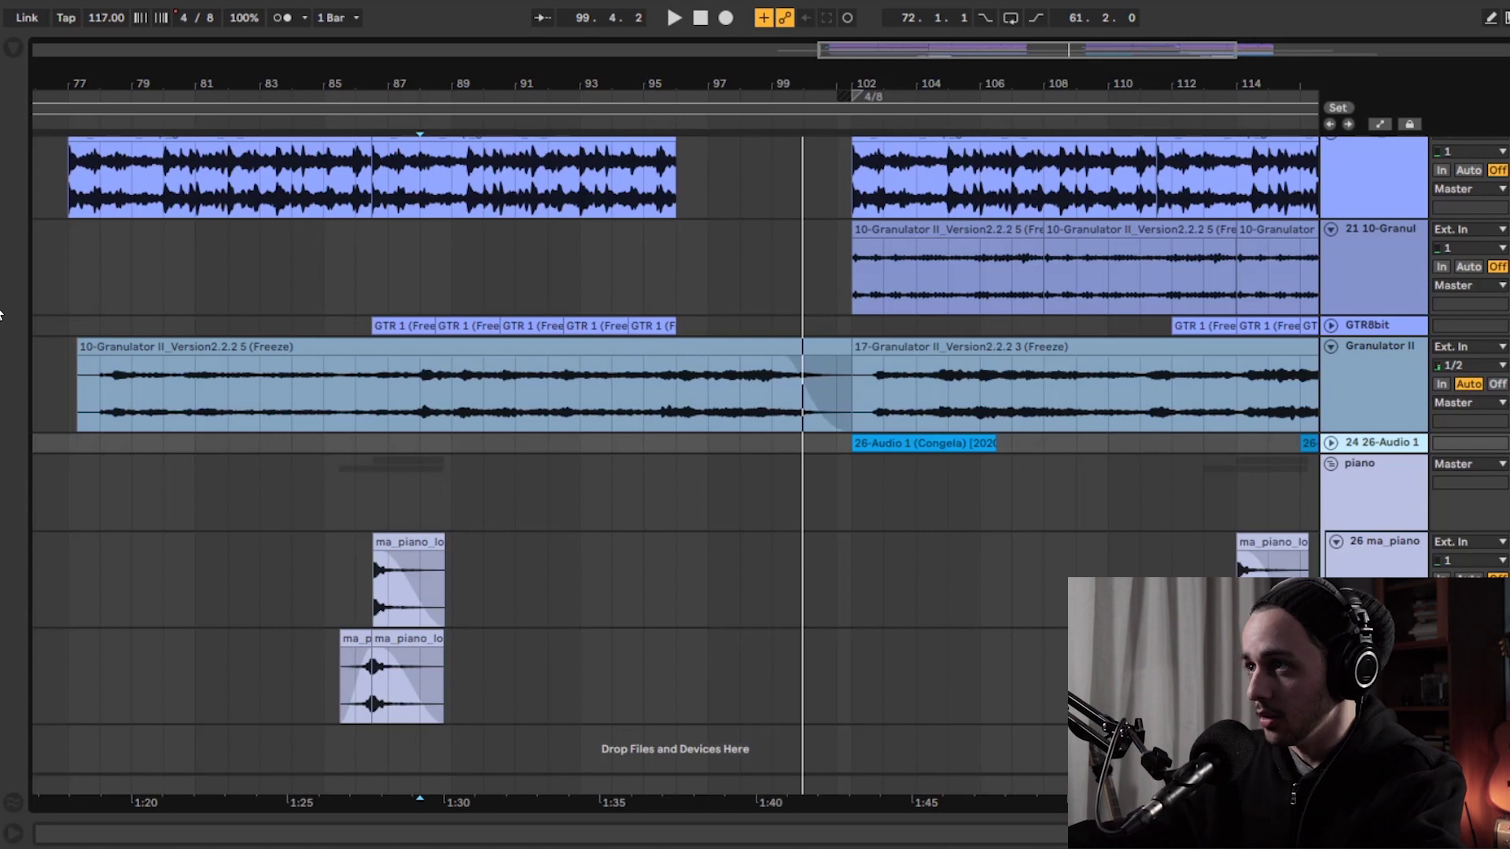
- Audition the first clip on track 21 from bar 102 and show the track's devices
mouse_move(231, 396)
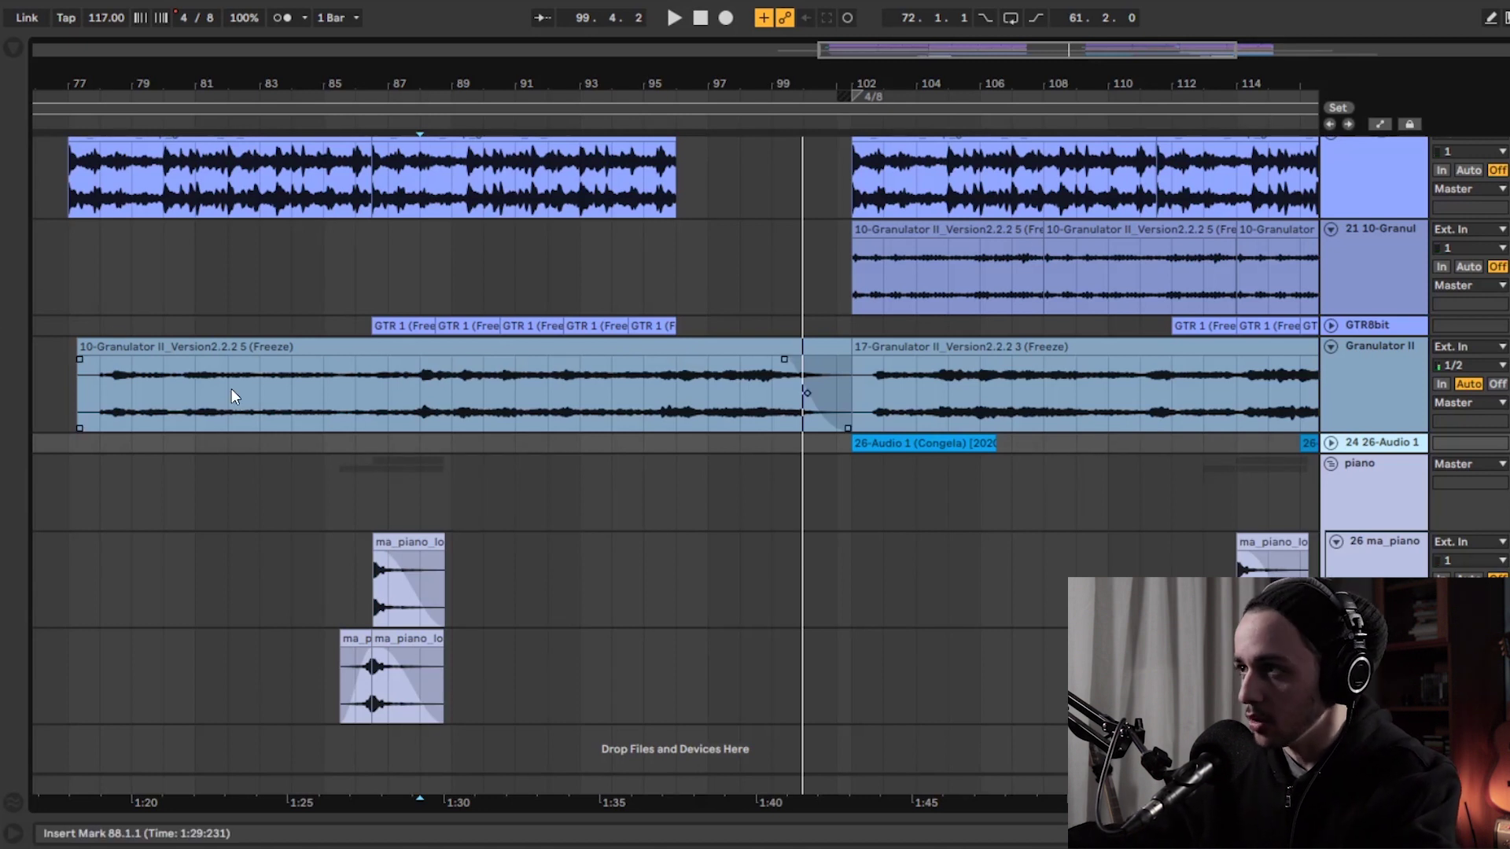
scroll(1492, 470, "up", 3)
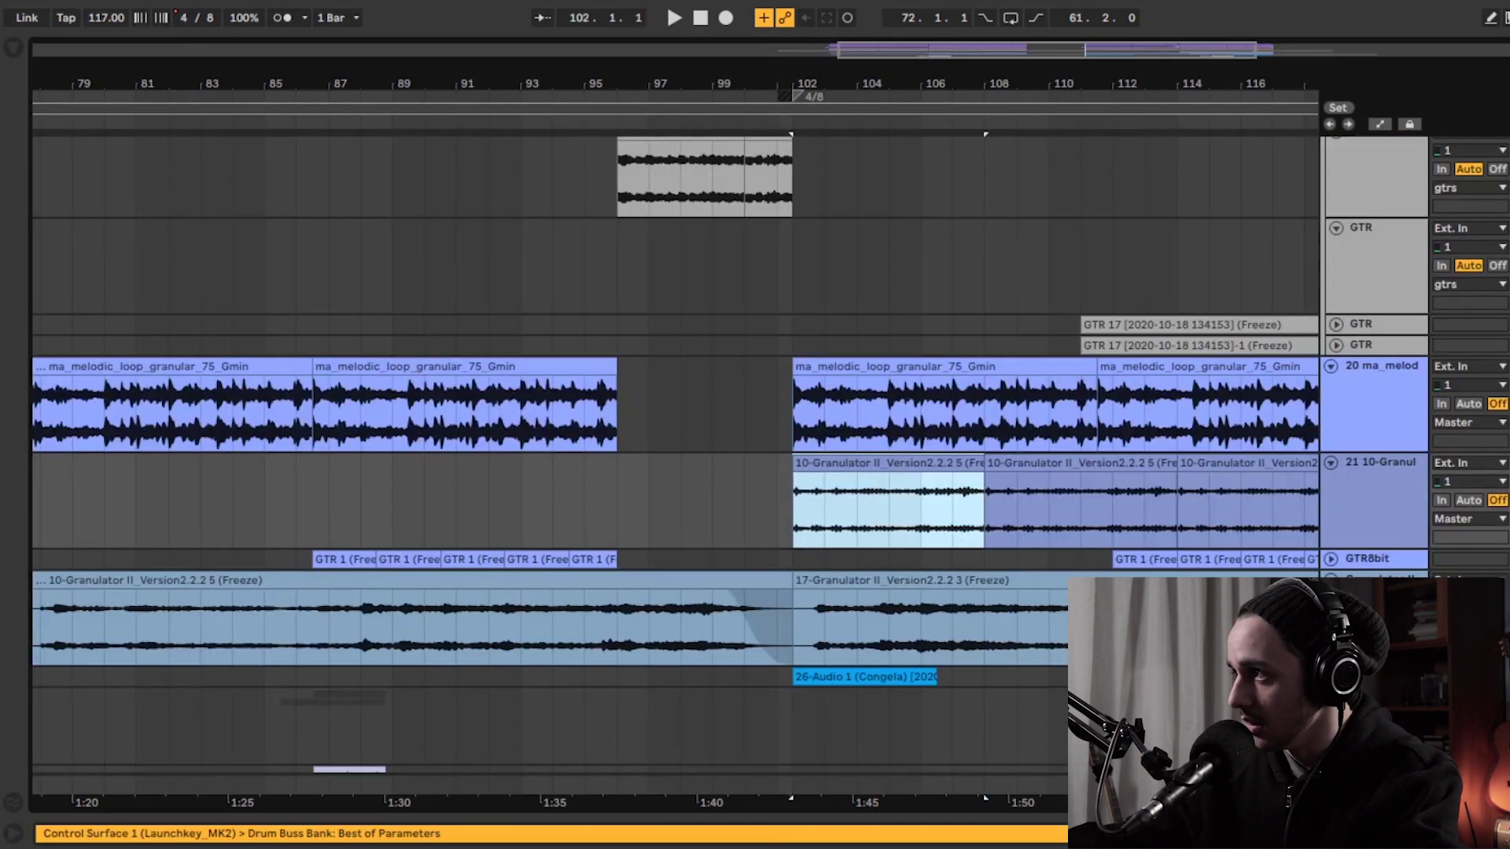
key("space")
scroll(1021, 495, "down", 3)
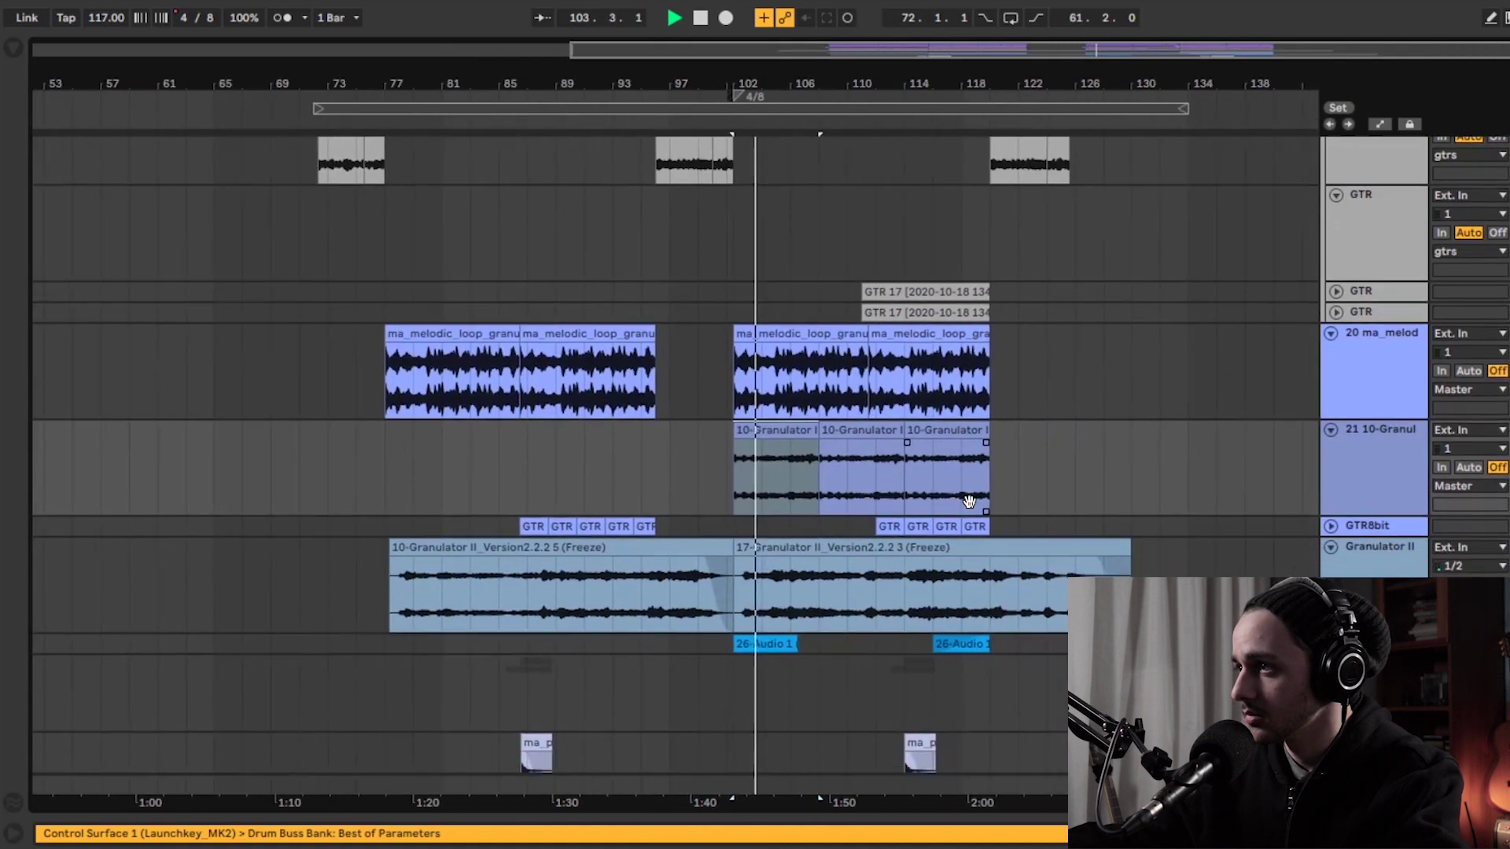
left_click(1391, 467)
scroll(841, 464, "down", 3)
key("space")
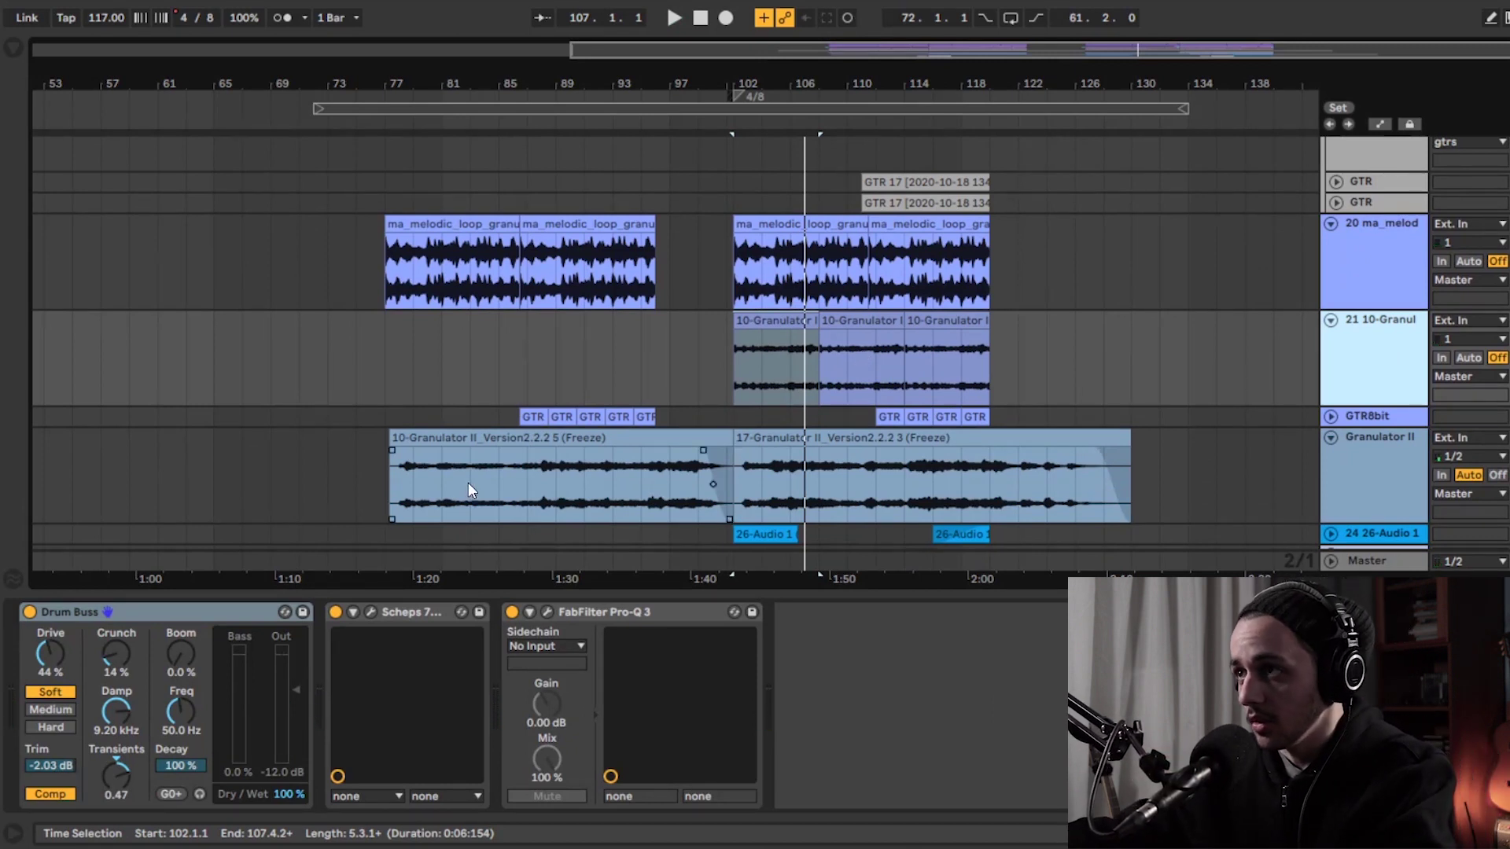
- Show the warp settings of track 21's first clip, audition it further from bar 107, and hide the clip view
double_click(797, 325)
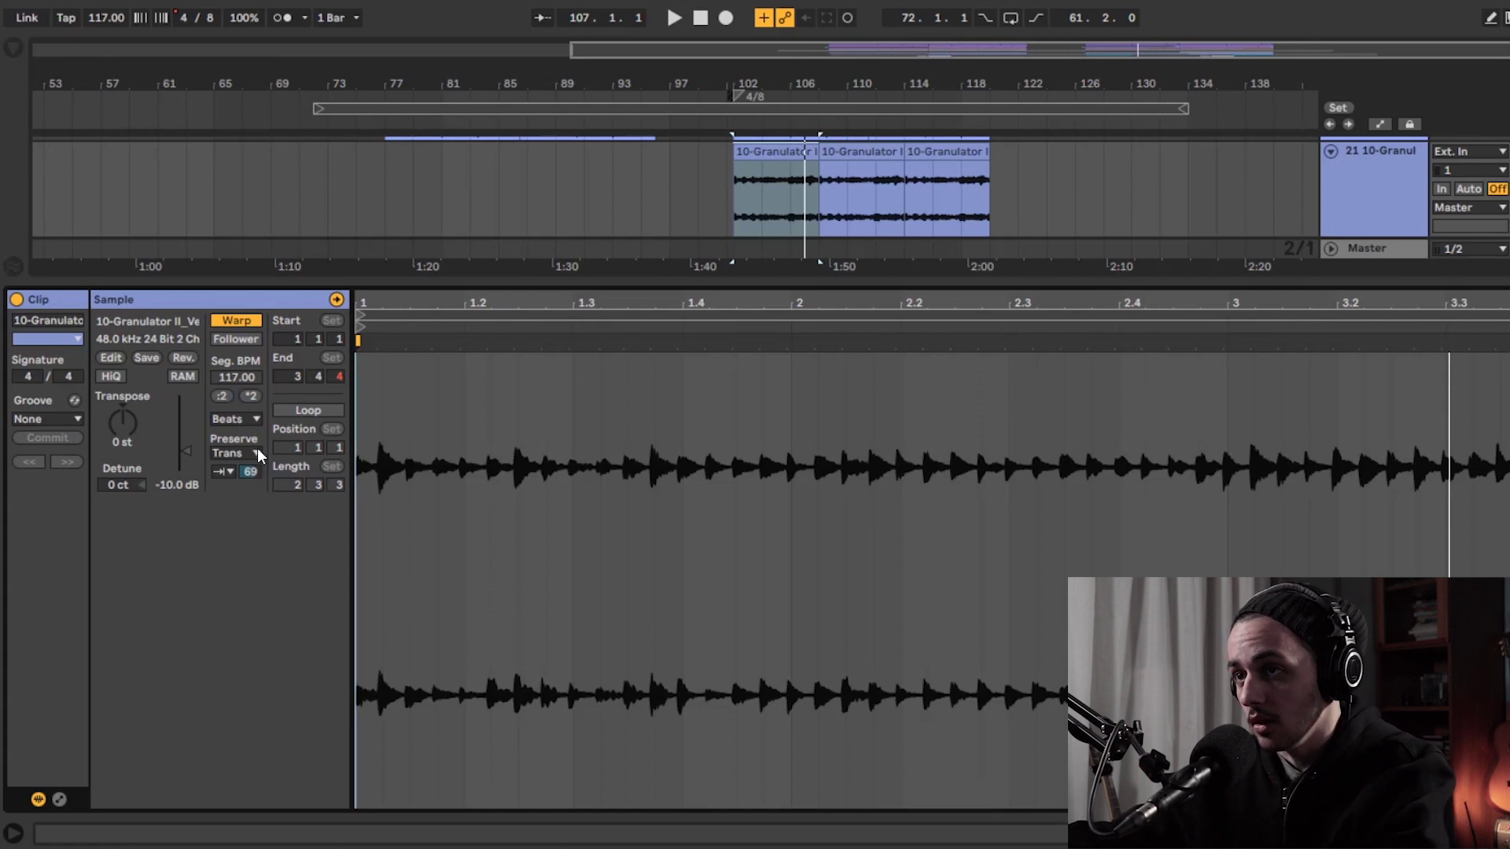
key("space")
key("space")
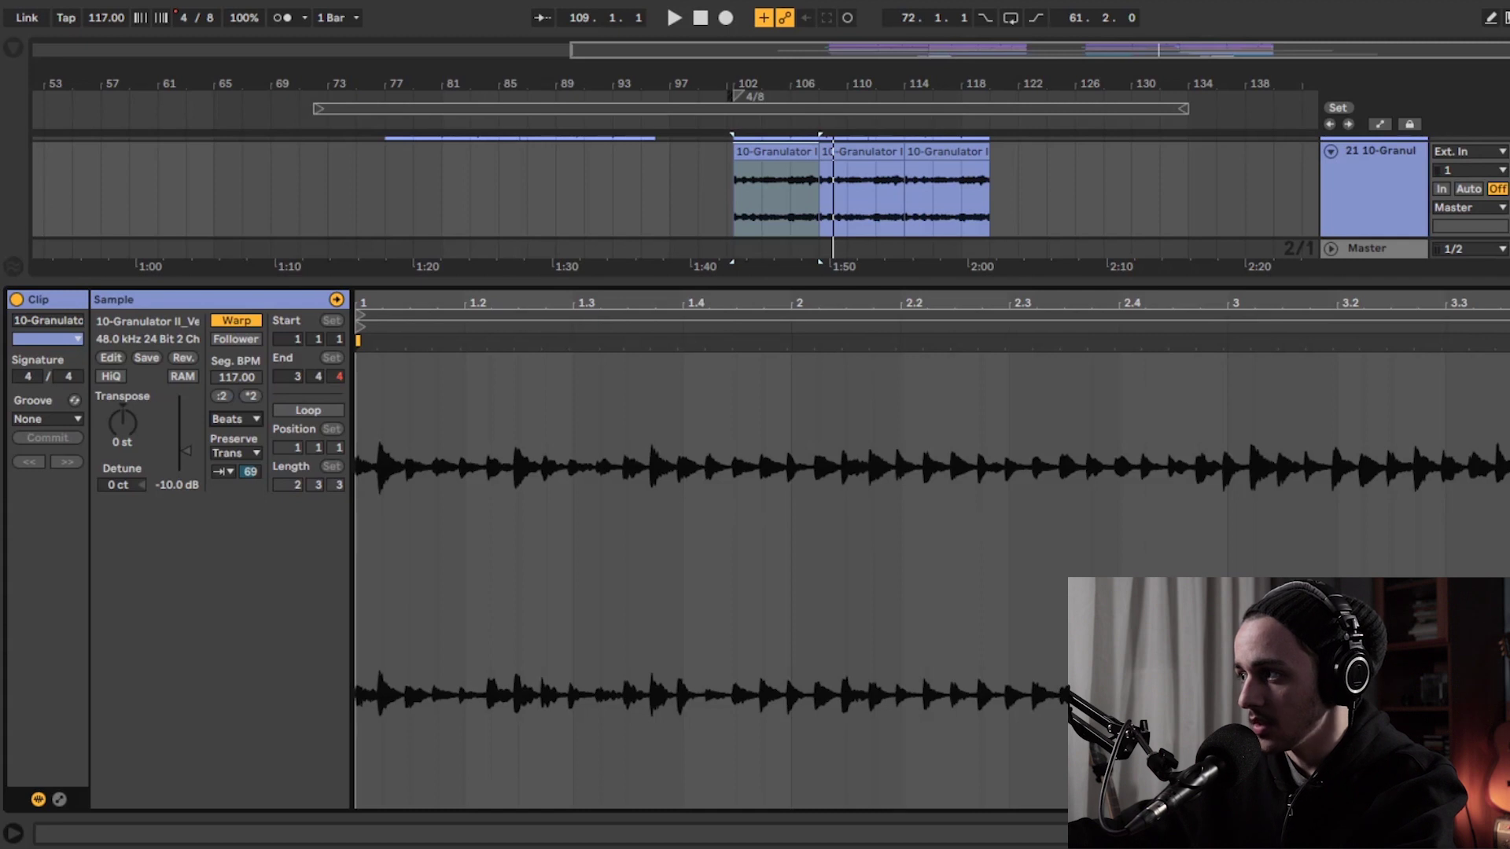
key("super+alt+l")
- Select bars 80.1.1 to 88.1.1 of the first Granulator II clip and look over the tracks below
scroll(461, 394, "up", 3)
left_click_drag(373, 397, 629, 401)
scroll(1085, 427, "down", 3)
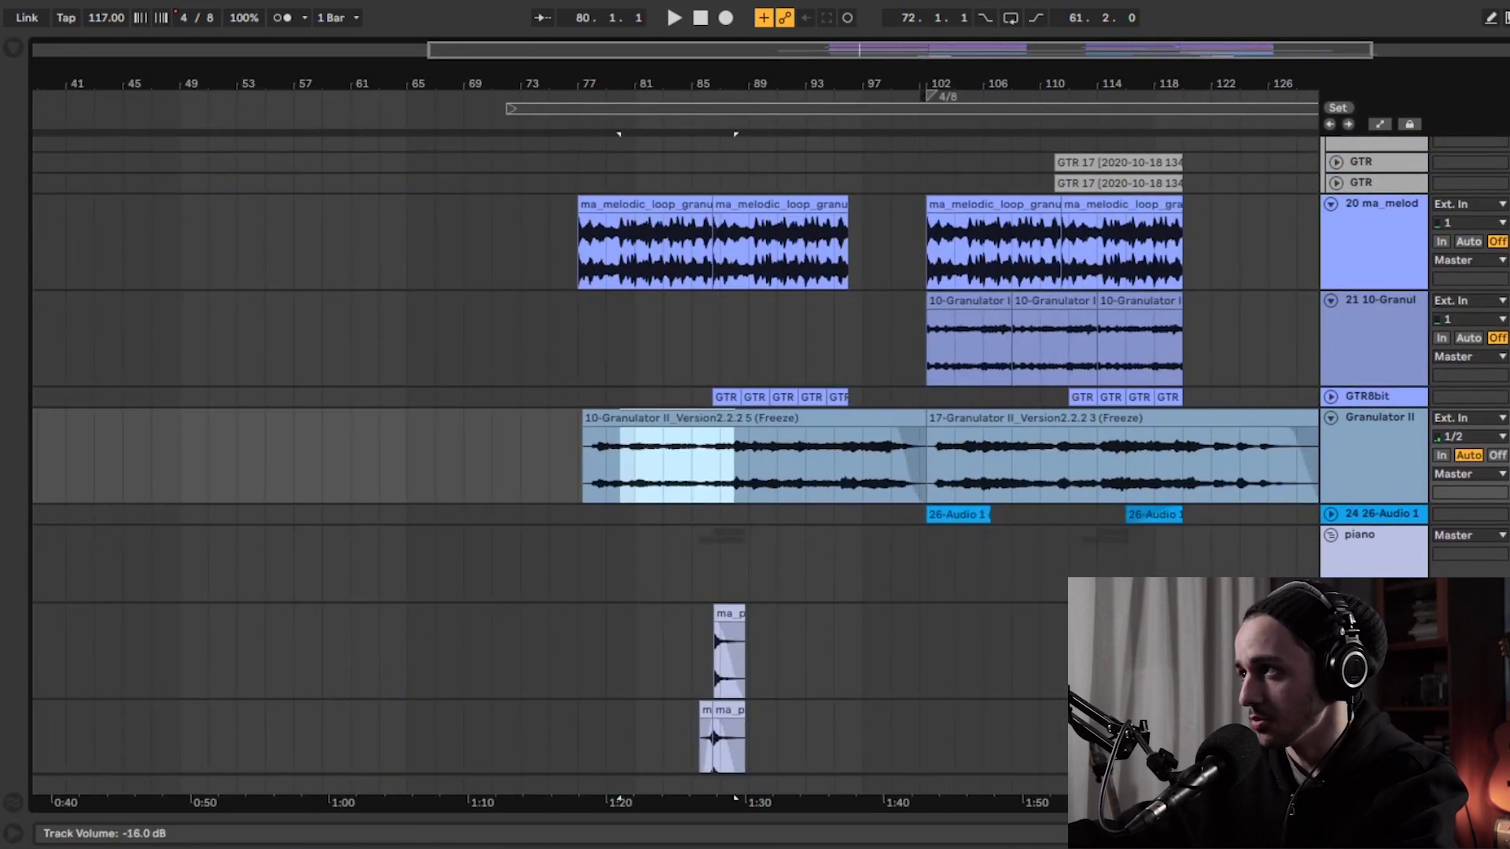
scroll(691, 438, "down", 2)
scroll(691, 438, "right", 5)
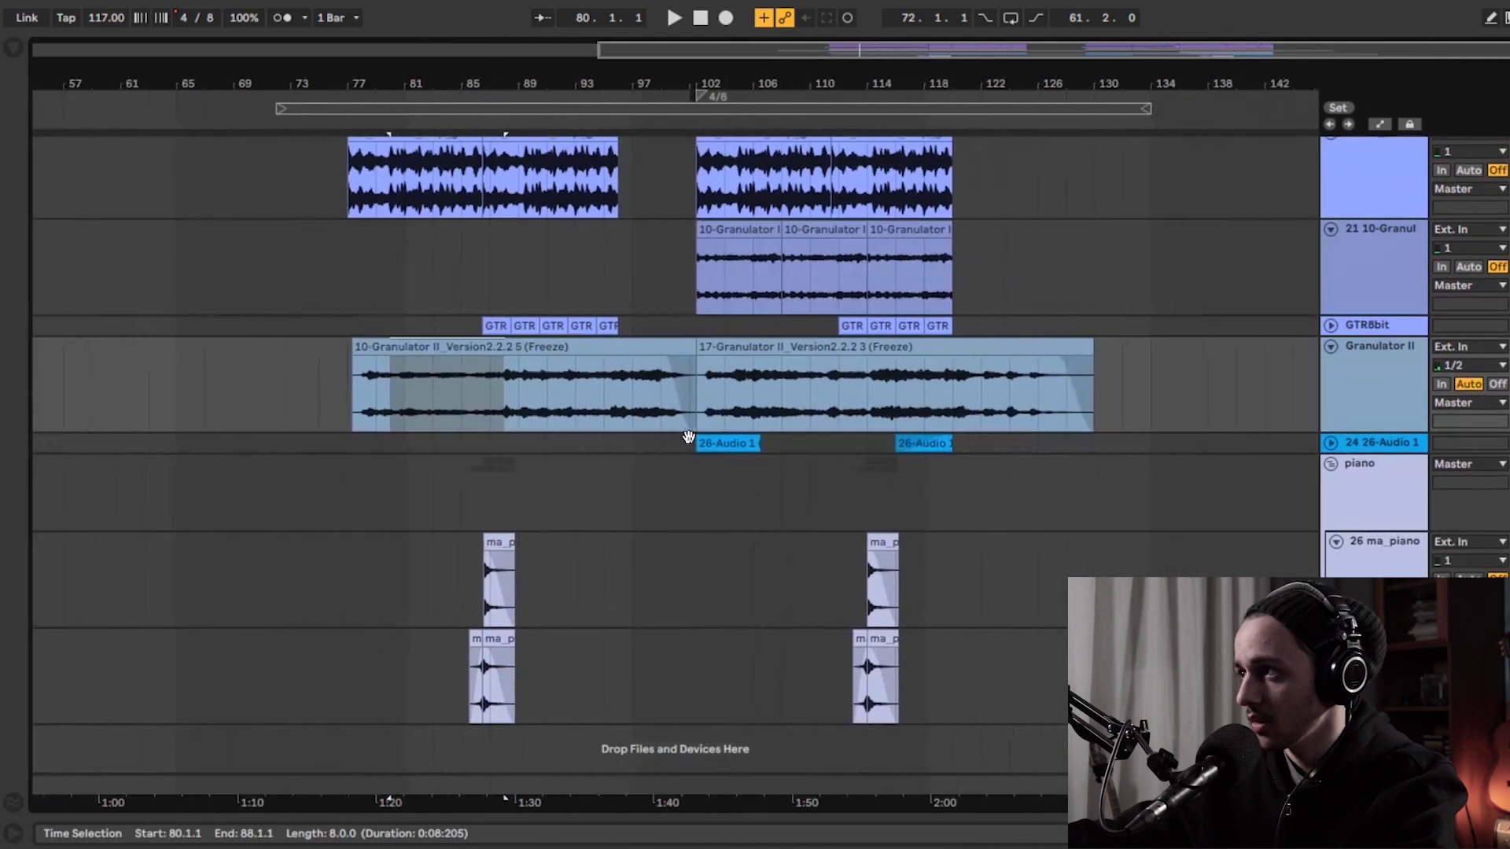
scroll(475, 600, "up", 3)
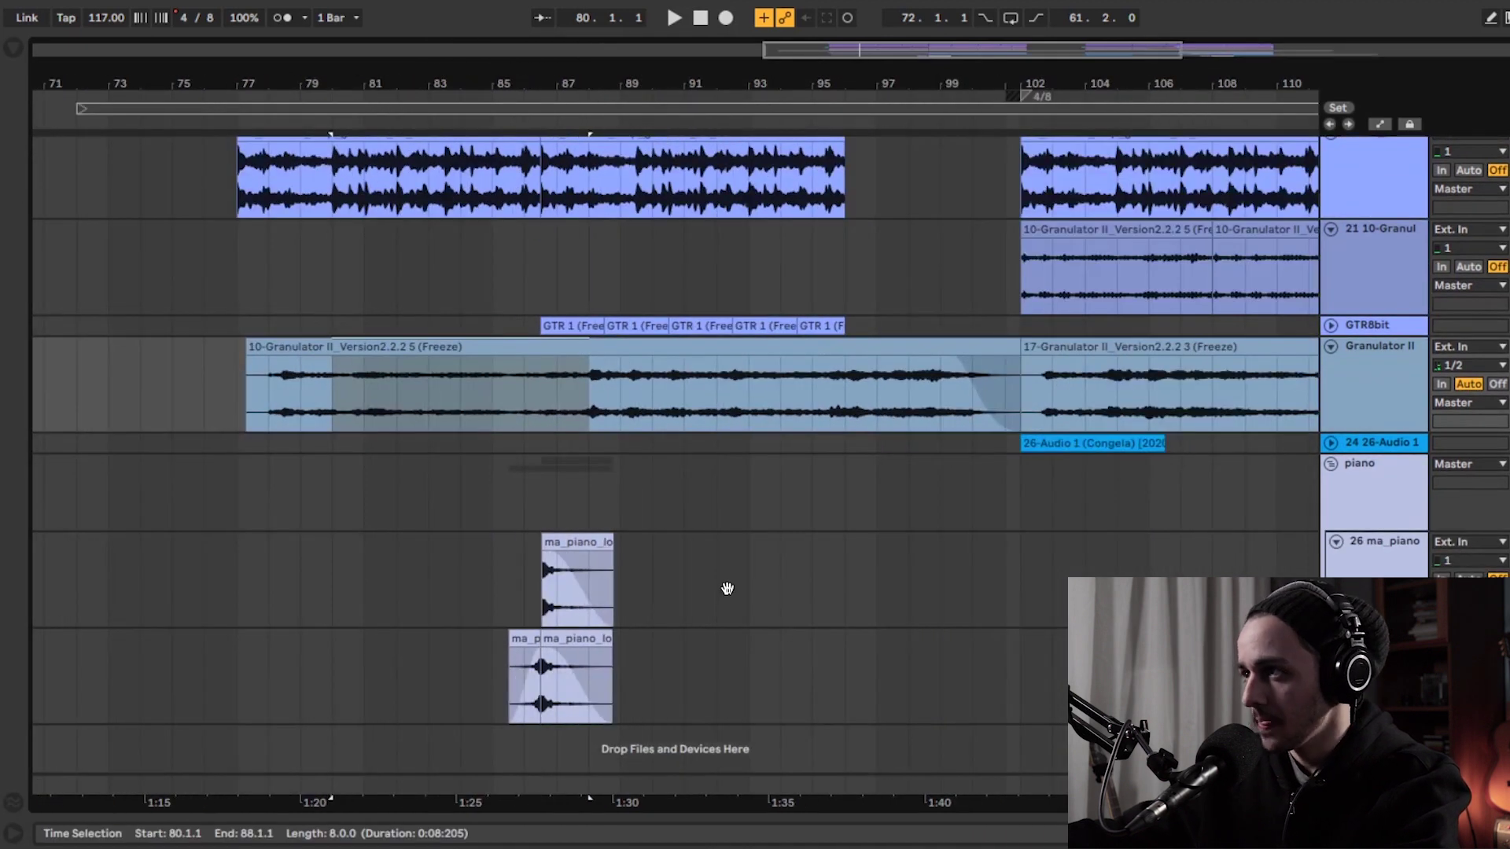
- Unfold track 24 and audition its first 26-Audio 1 clip from bar 102
left_click(1054, 443)
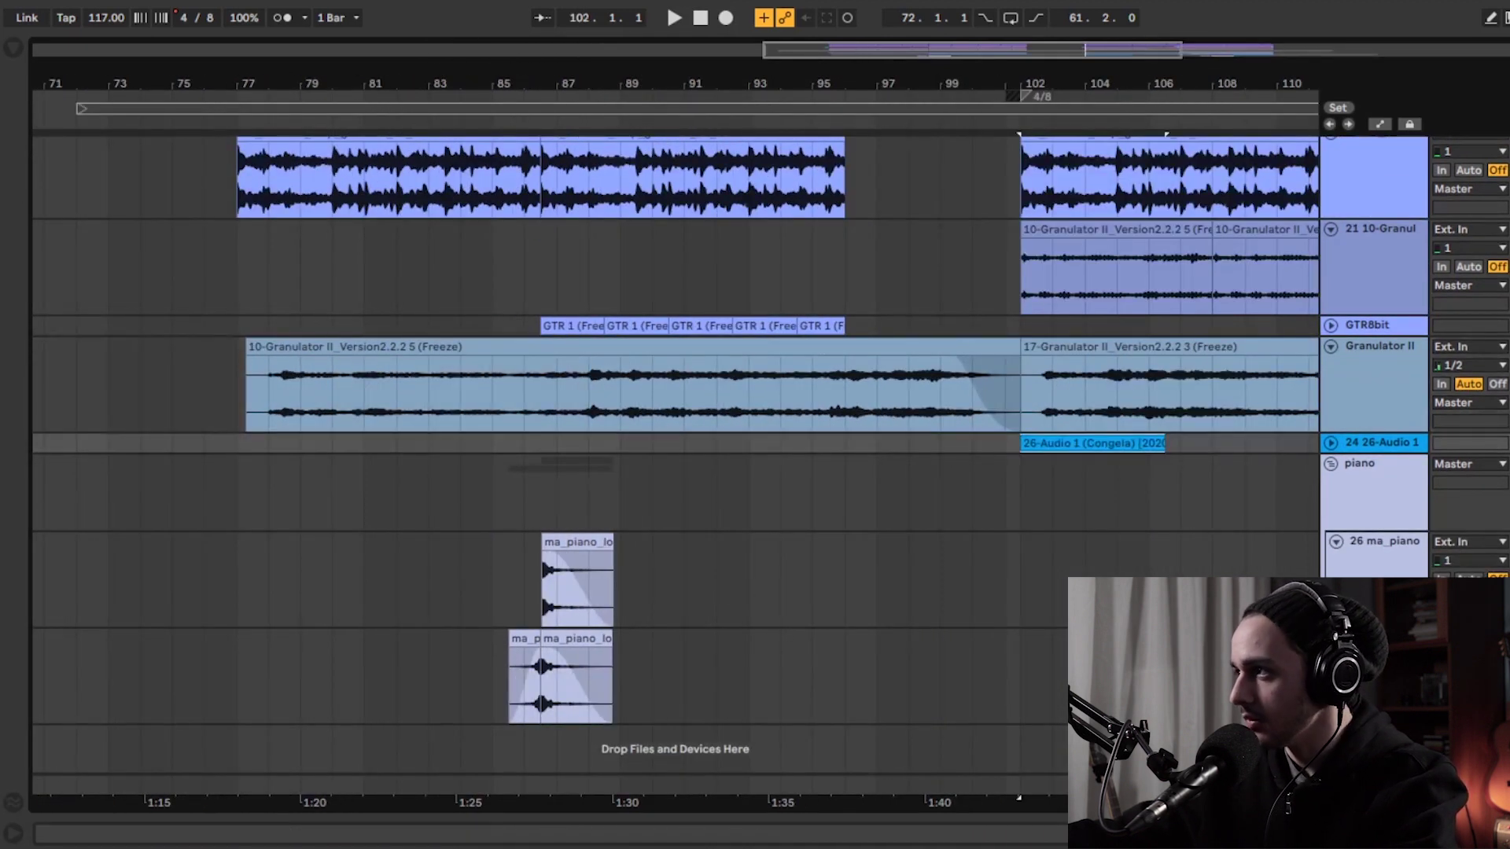
left_click(1331, 442)
scroll(753, 384, "down", 1)
scroll(753, 384, "right", 5)
left_click(861, 421)
key("space")
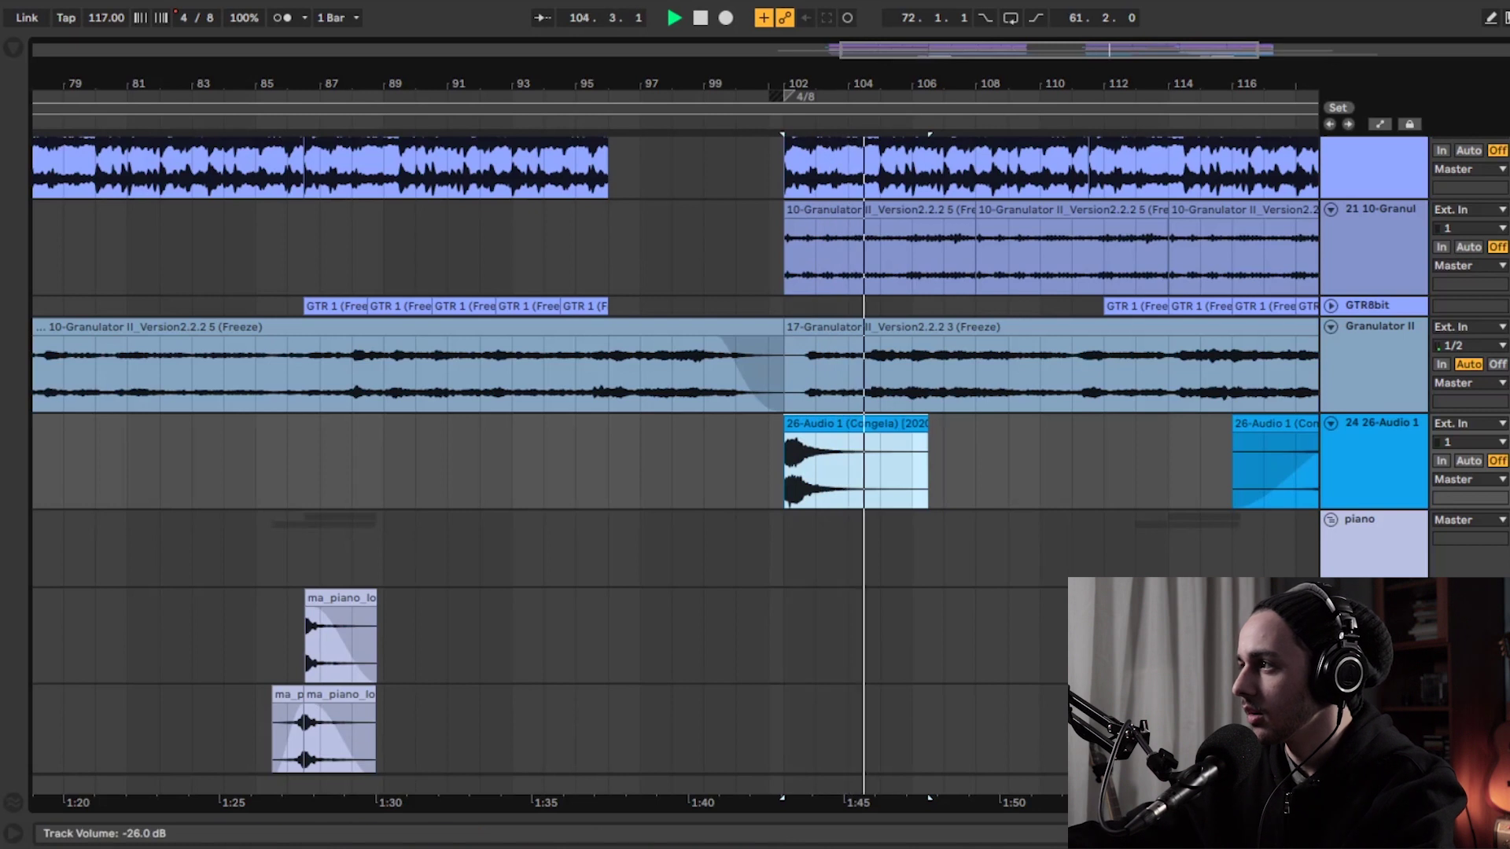
key("space")
- Place the insert marker at 110.1.1 on track 24, compare its two clips, and select the first one
left_click(1040, 455)
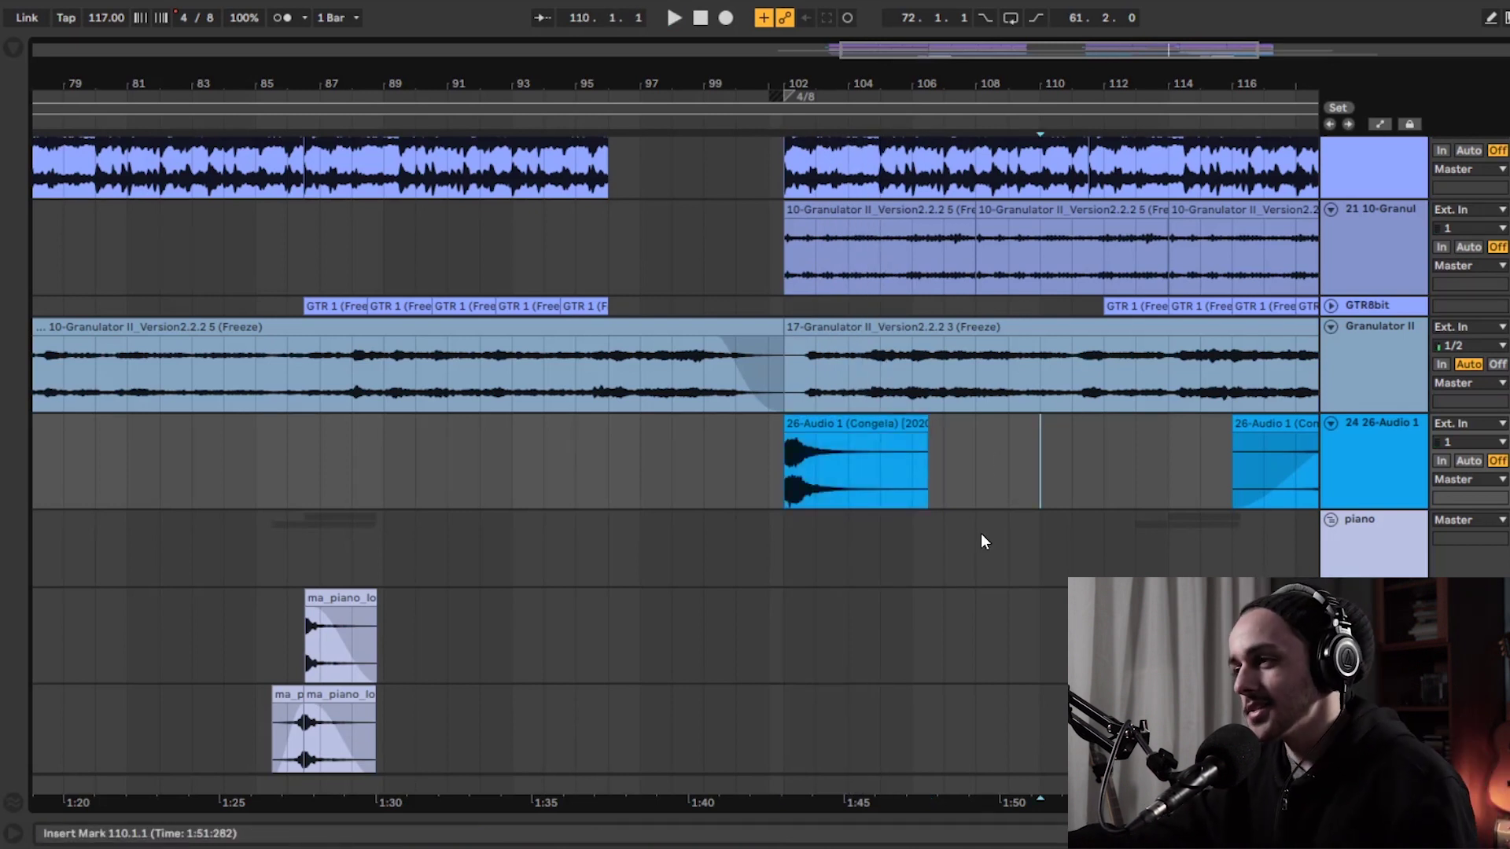
mouse_move(817, 466)
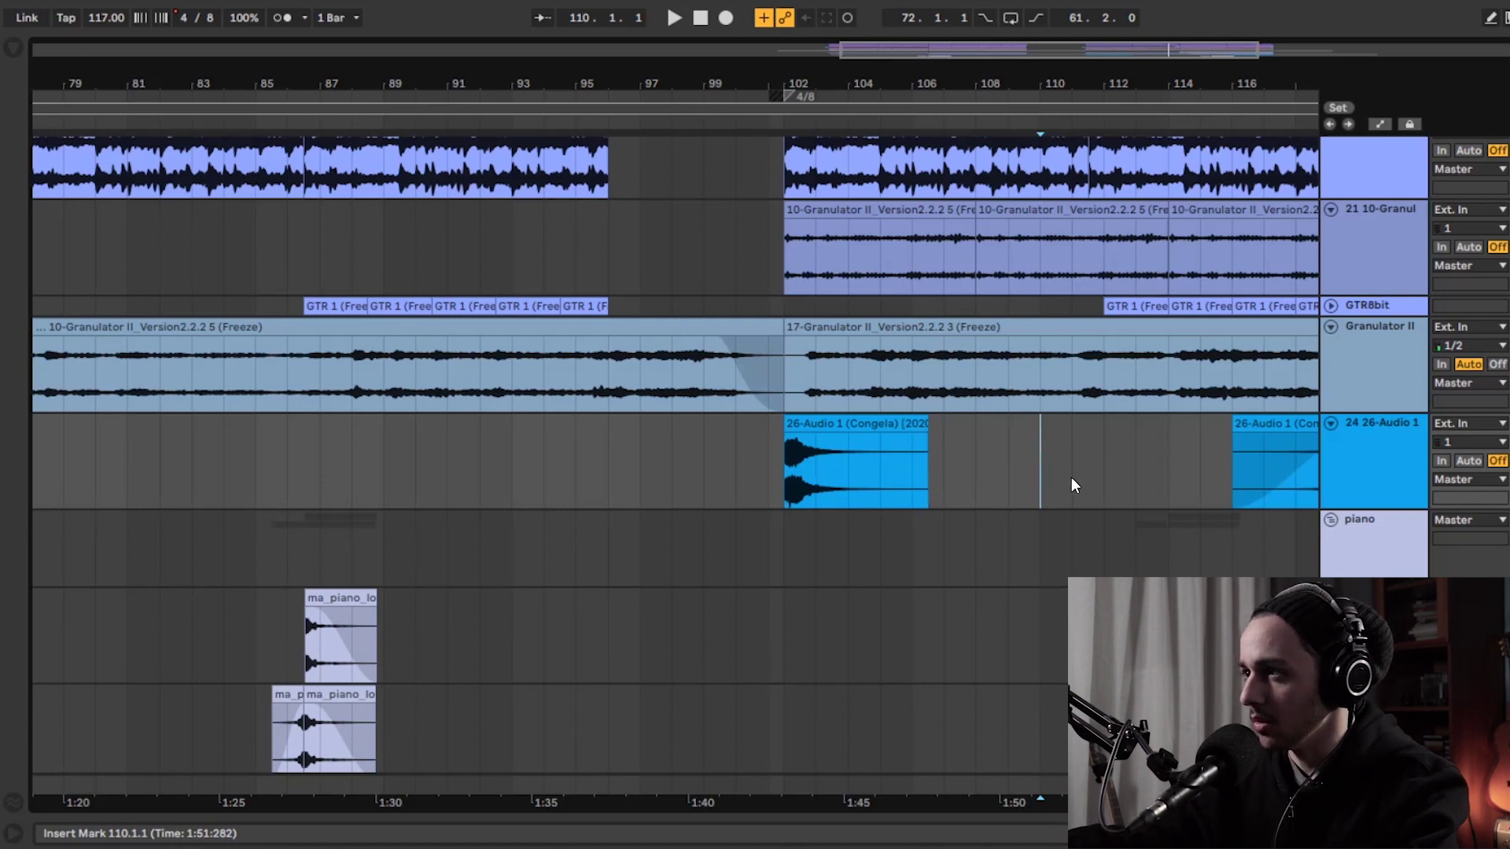
scroll(1071, 478, "down", 4)
scroll(943, 456, "up", 4)
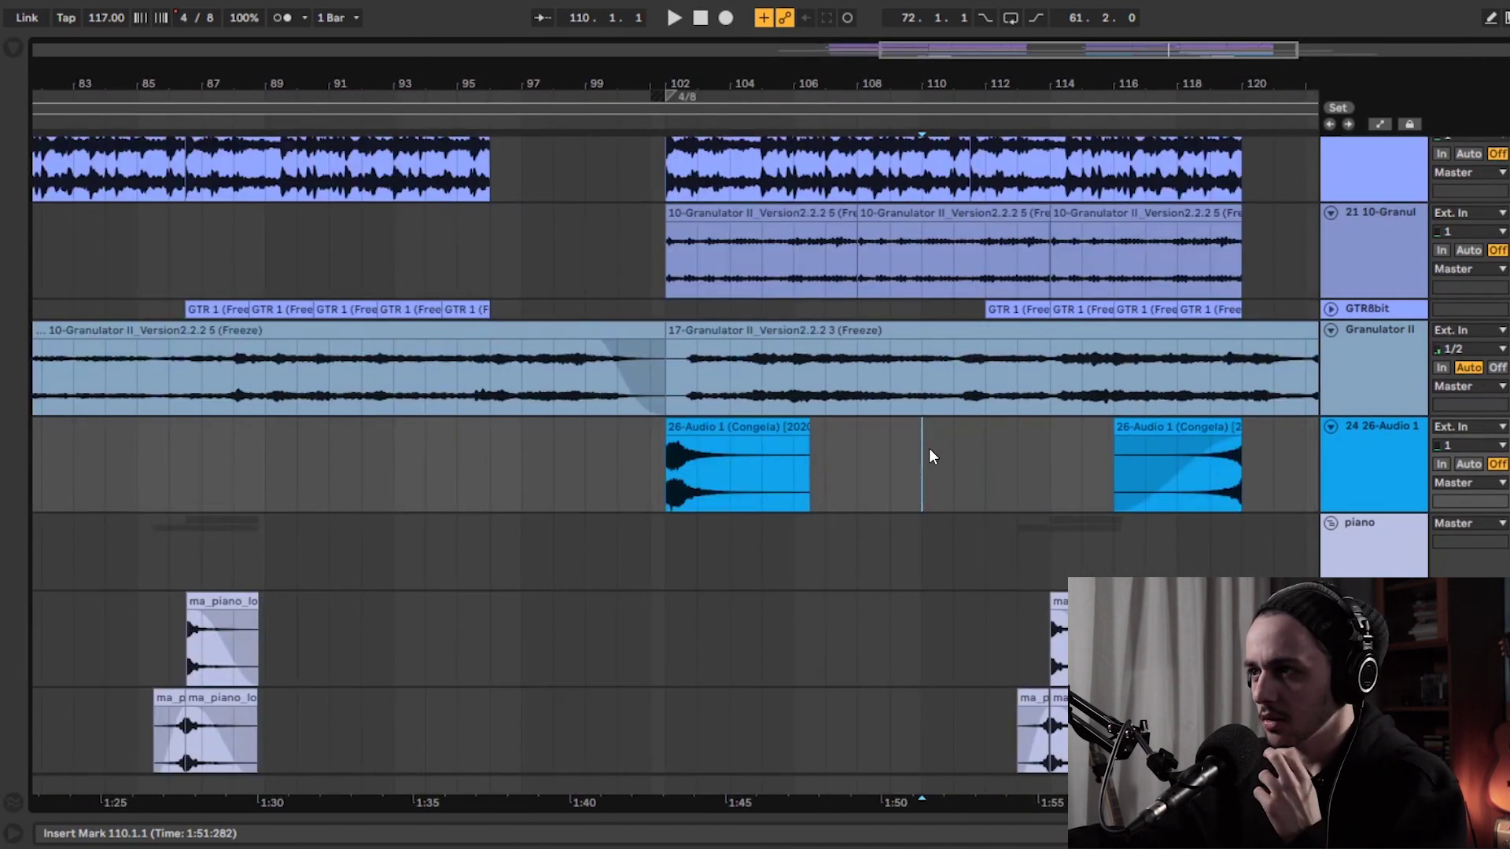
left_click(722, 431)
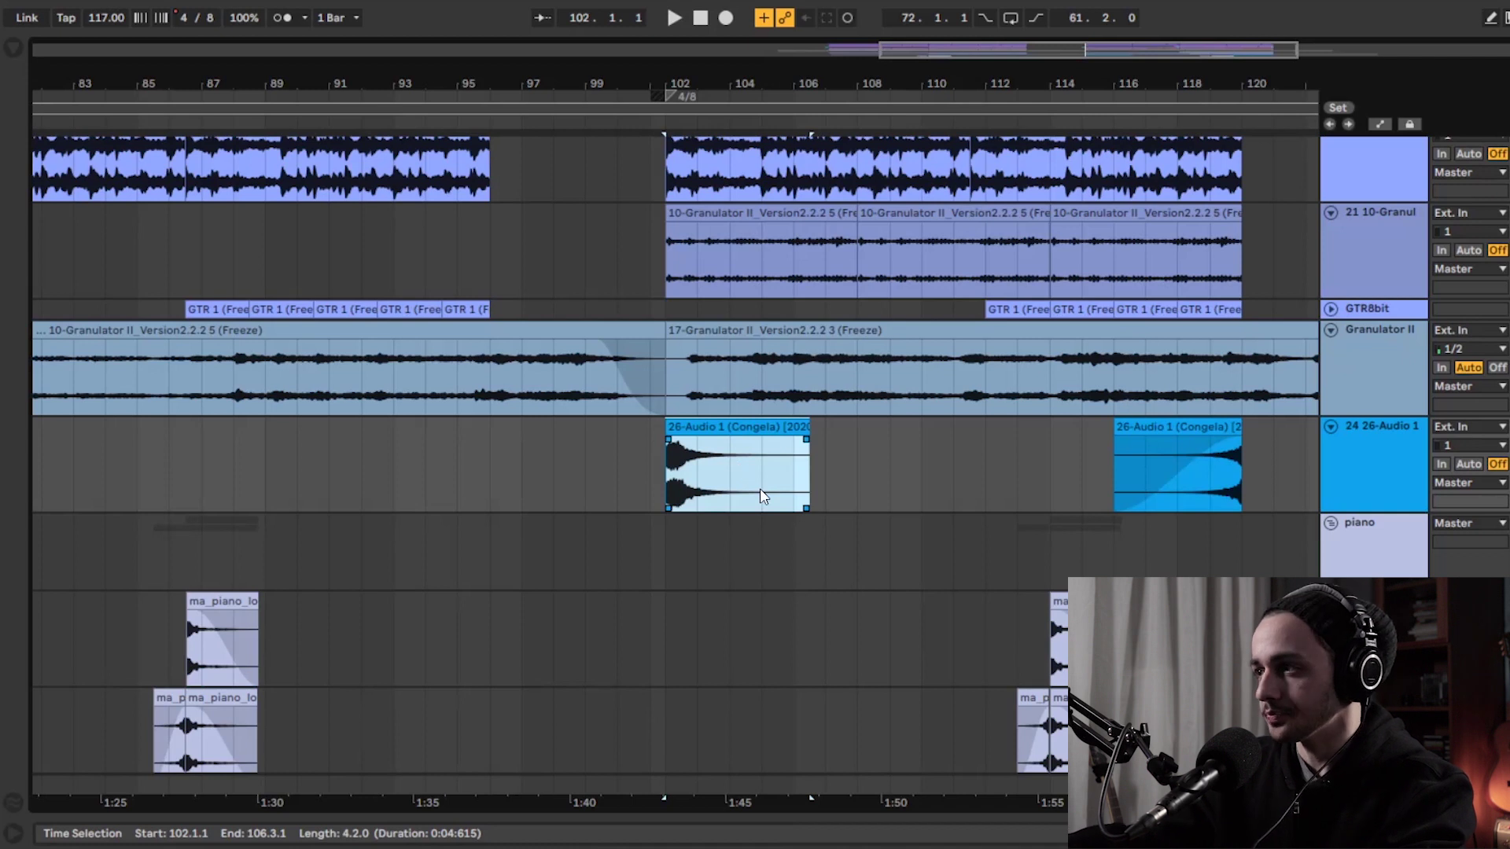
- Audition the second piano loop clip on track 27 from 86.3.1 and show the piano group's devices
scroll(759, 488, "down", 2)
left_click(201, 649)
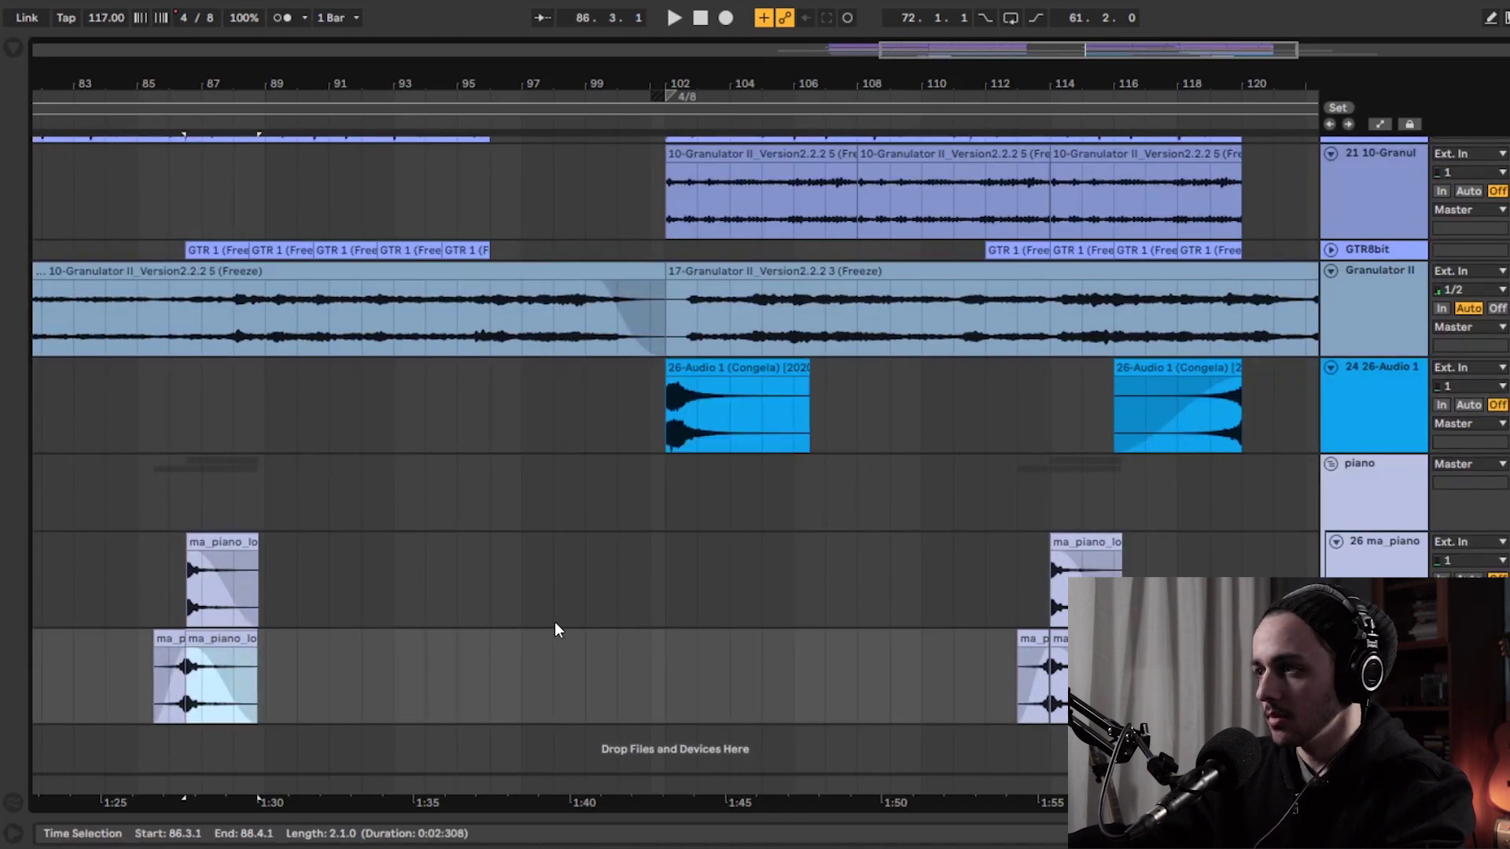
key("space")
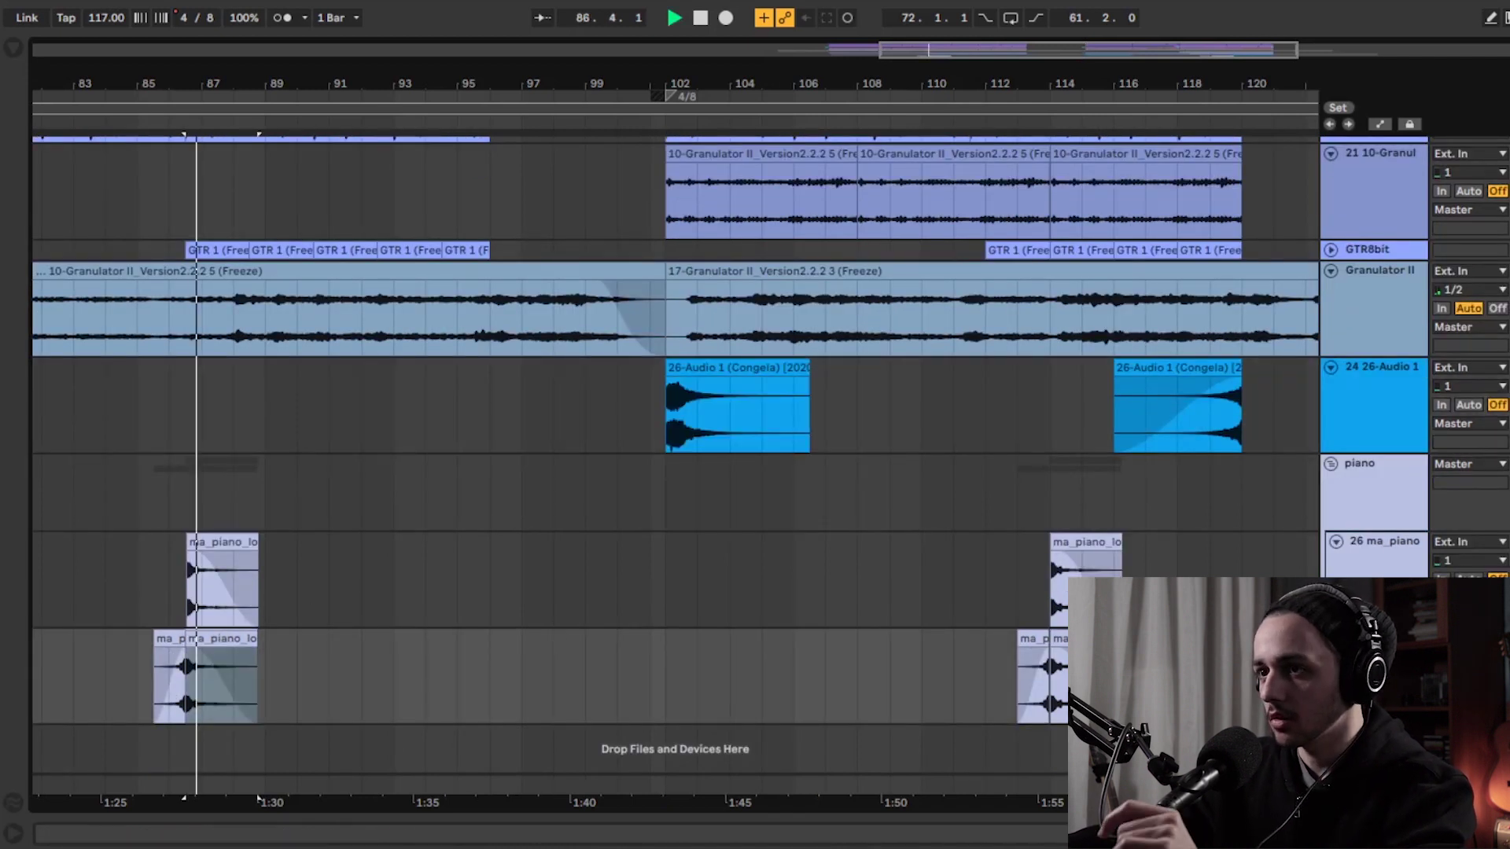
double_click(1370, 492)
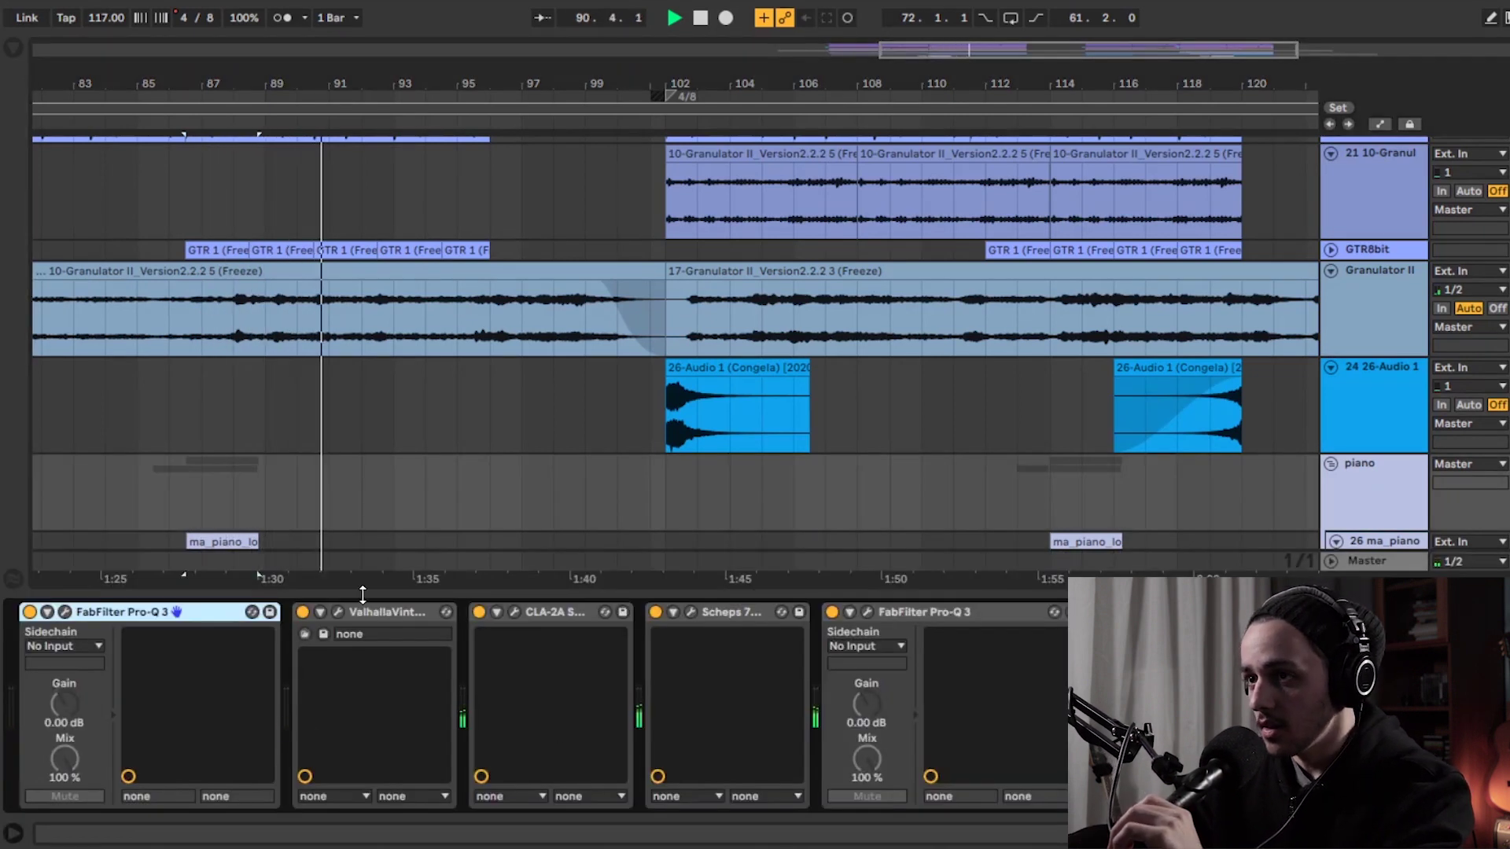
- Check tracks 26 and 27 inside the piano group for devices, and return to the group track
scroll(1384, 471, "down", 3)
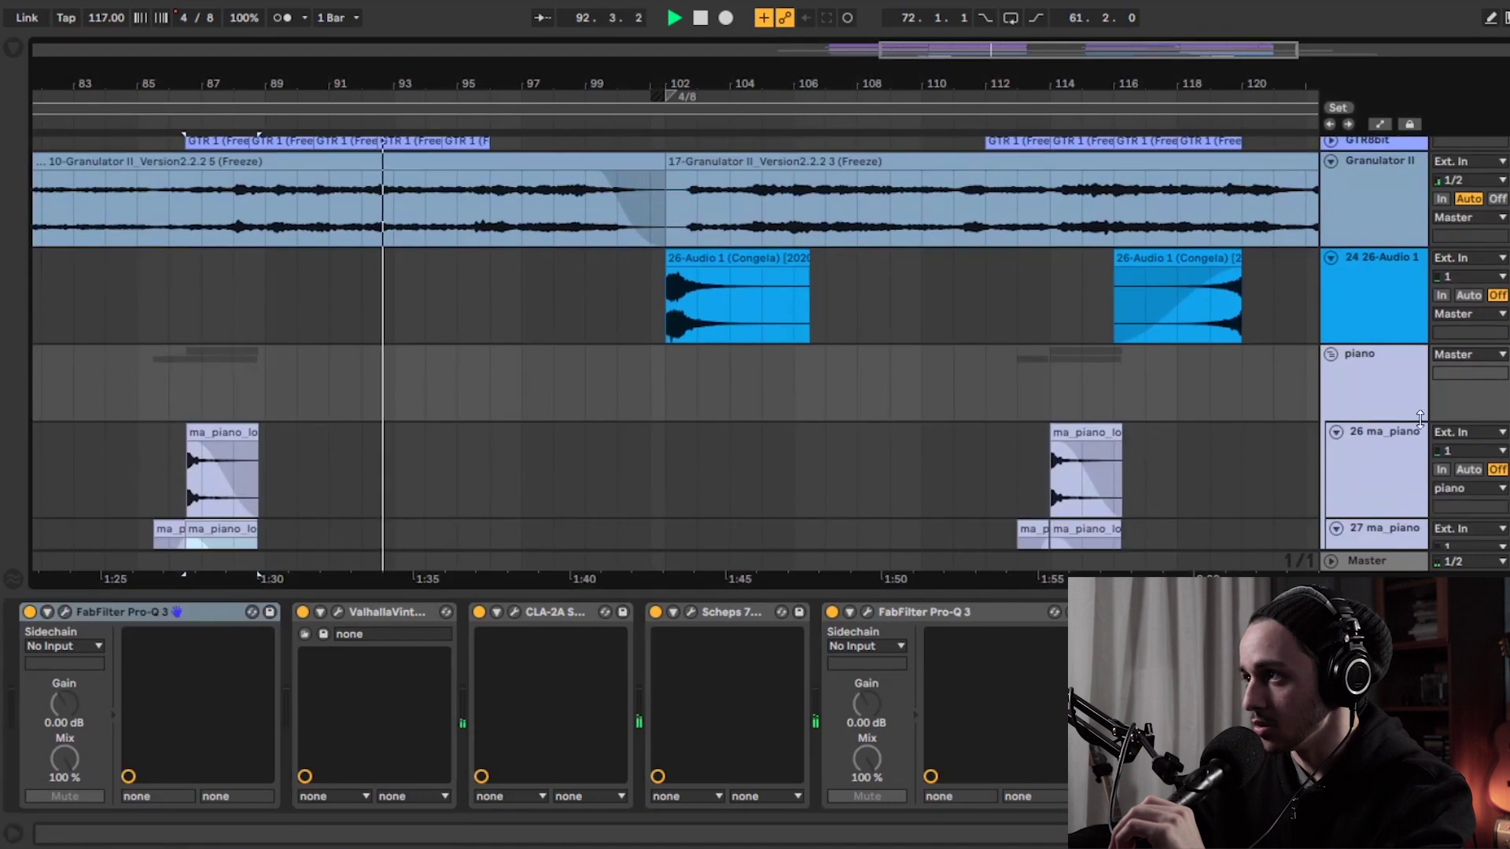
left_click(1384, 472)
scroll(1394, 430, "down", 3)
left_click(1396, 431)
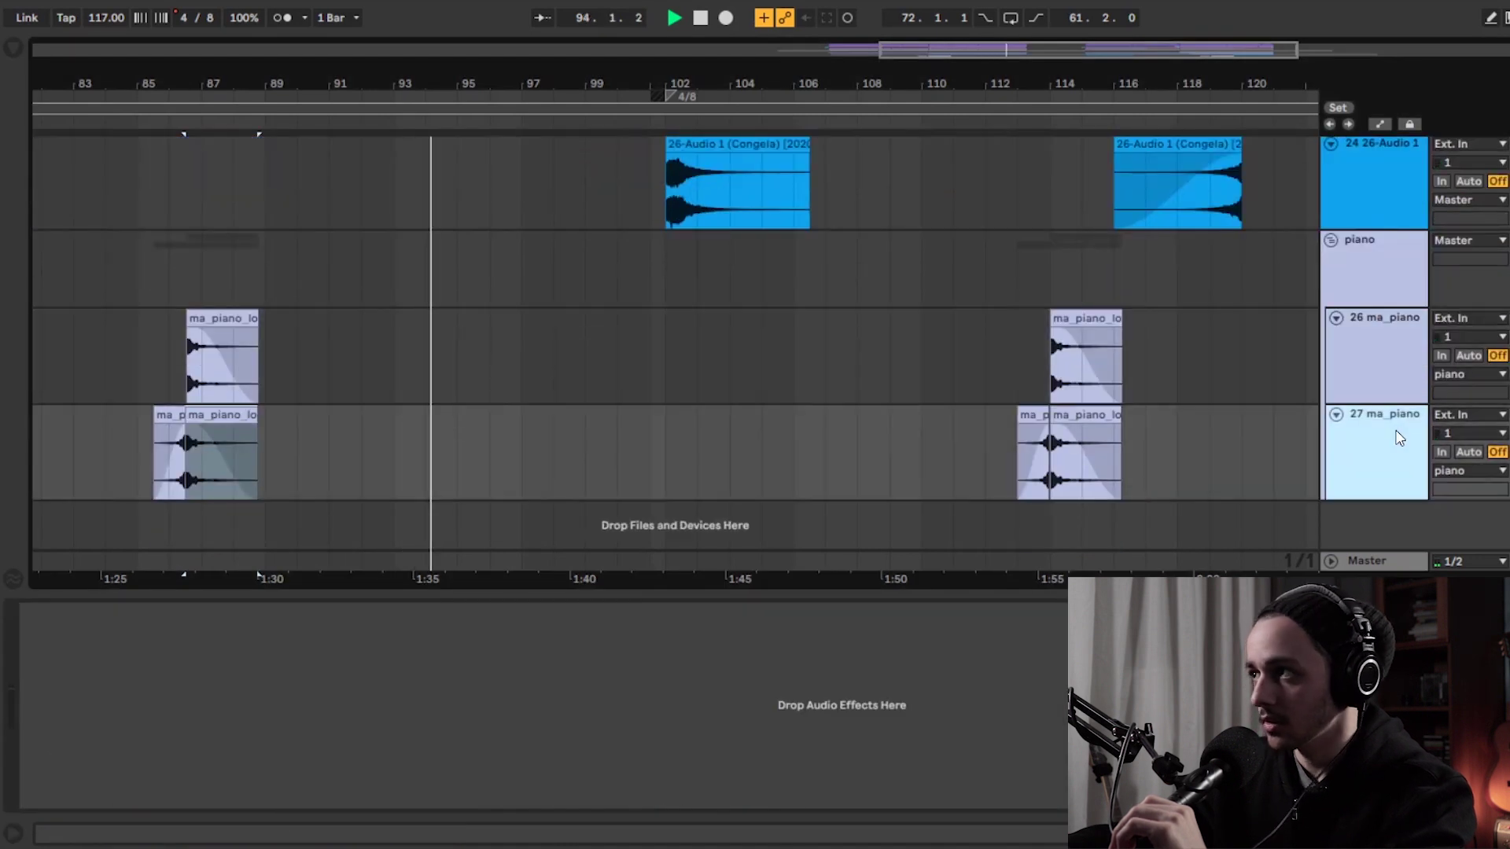
left_click(1385, 285)
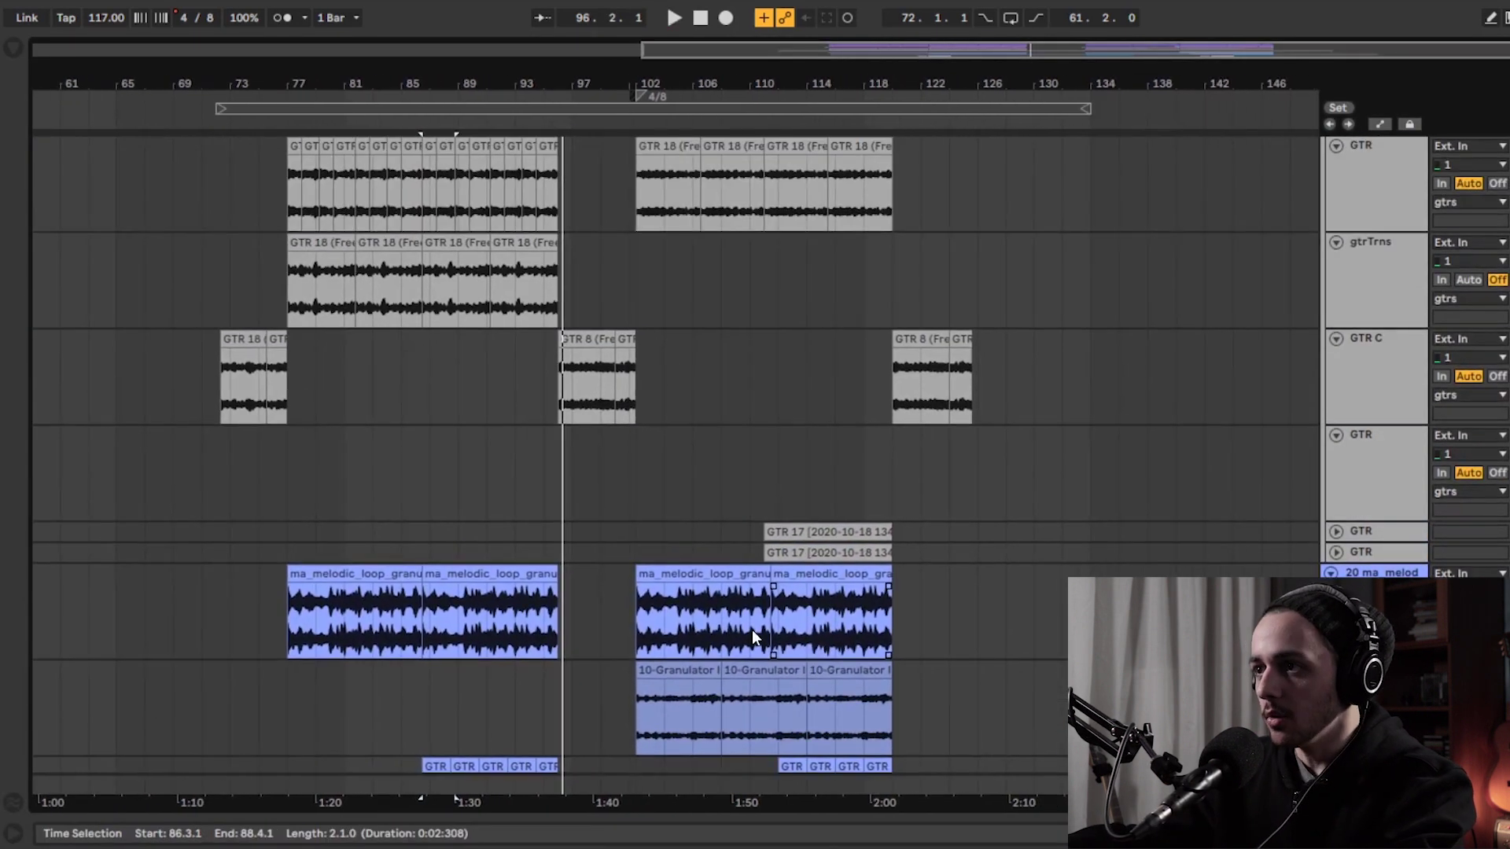
- Play the arrangement from the melodic loop clip starting at 102.1.1 on track 20 and follow the lower tracks during playback
left_click(669, 572)
key("space")
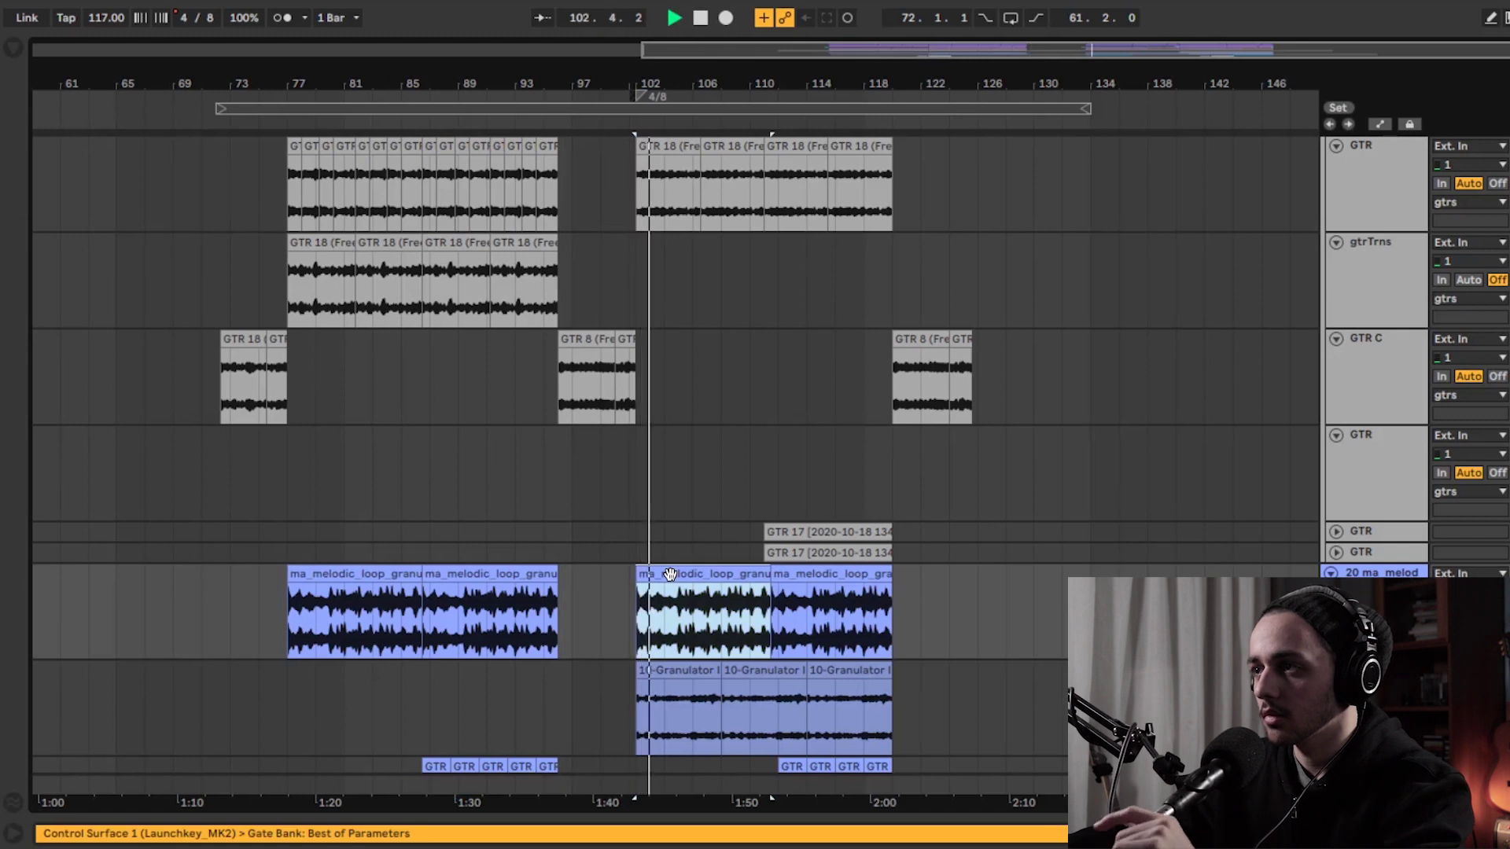
scroll(865, 609, "down", 5)
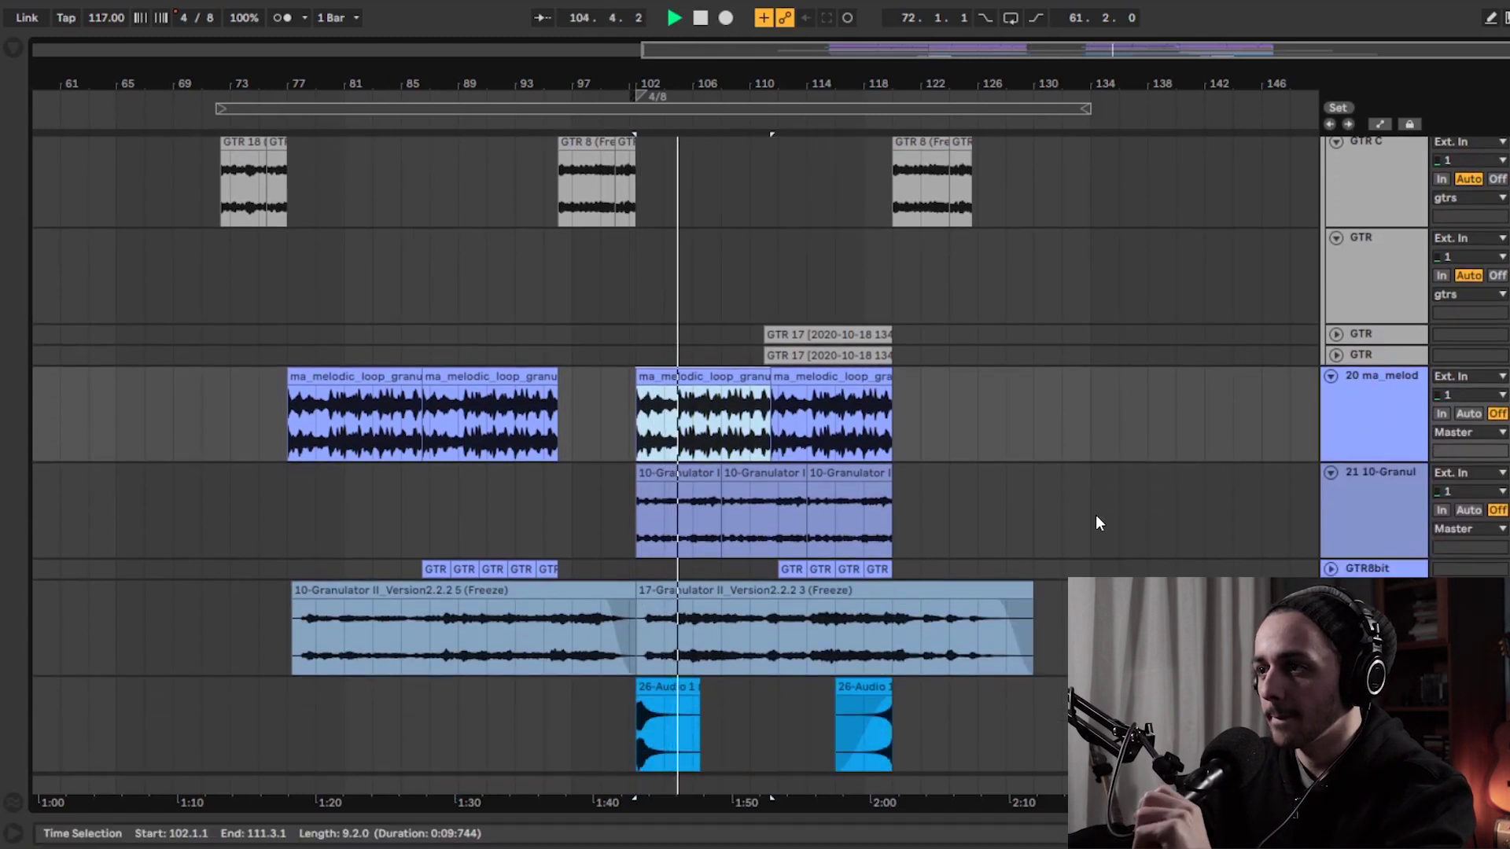
scroll(1003, 502, "down", 1)
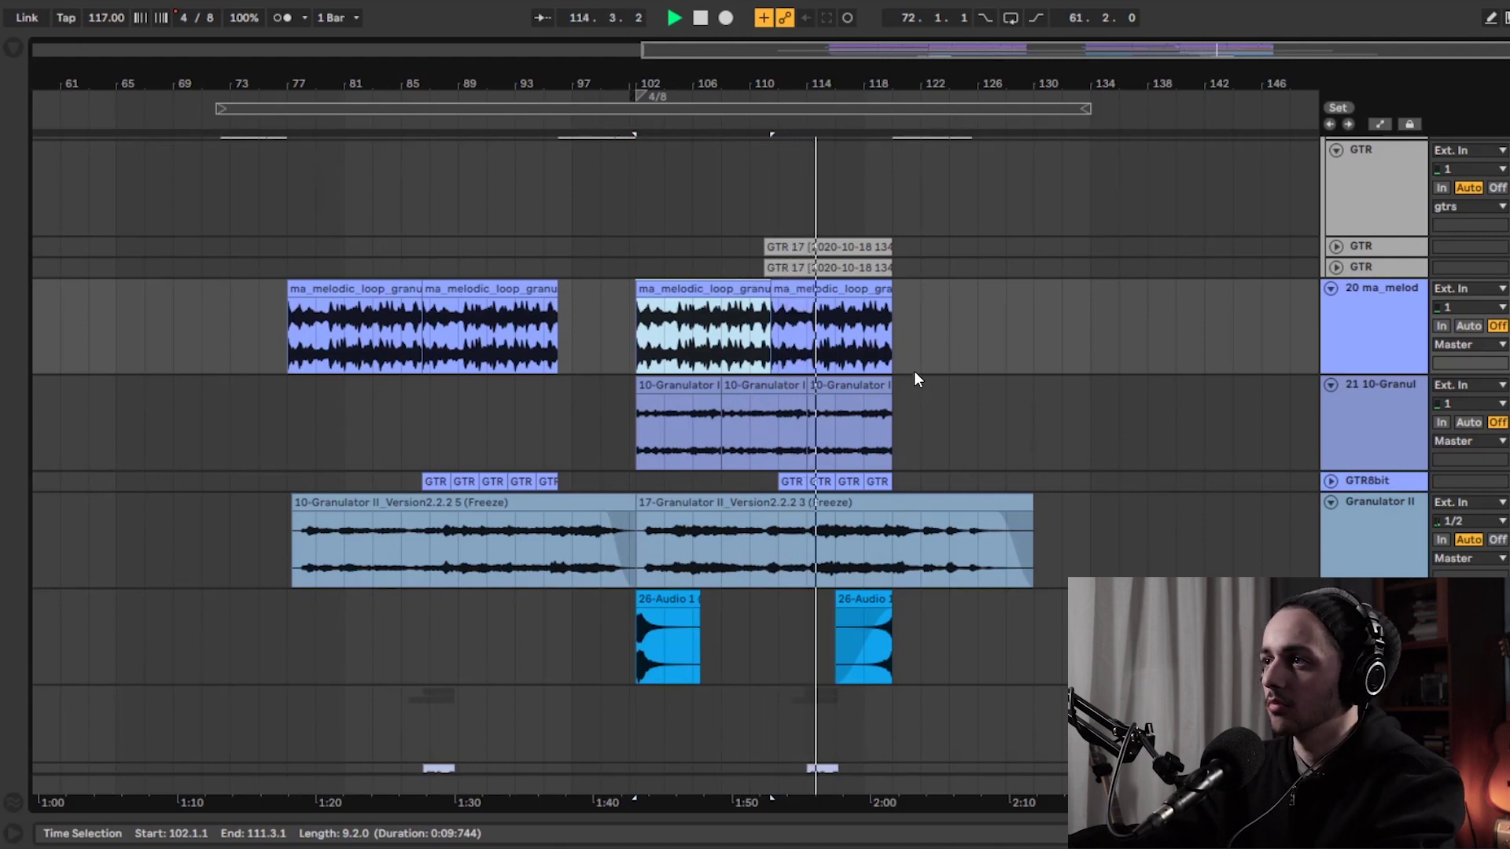
scroll(1079, 442, "down", 3)
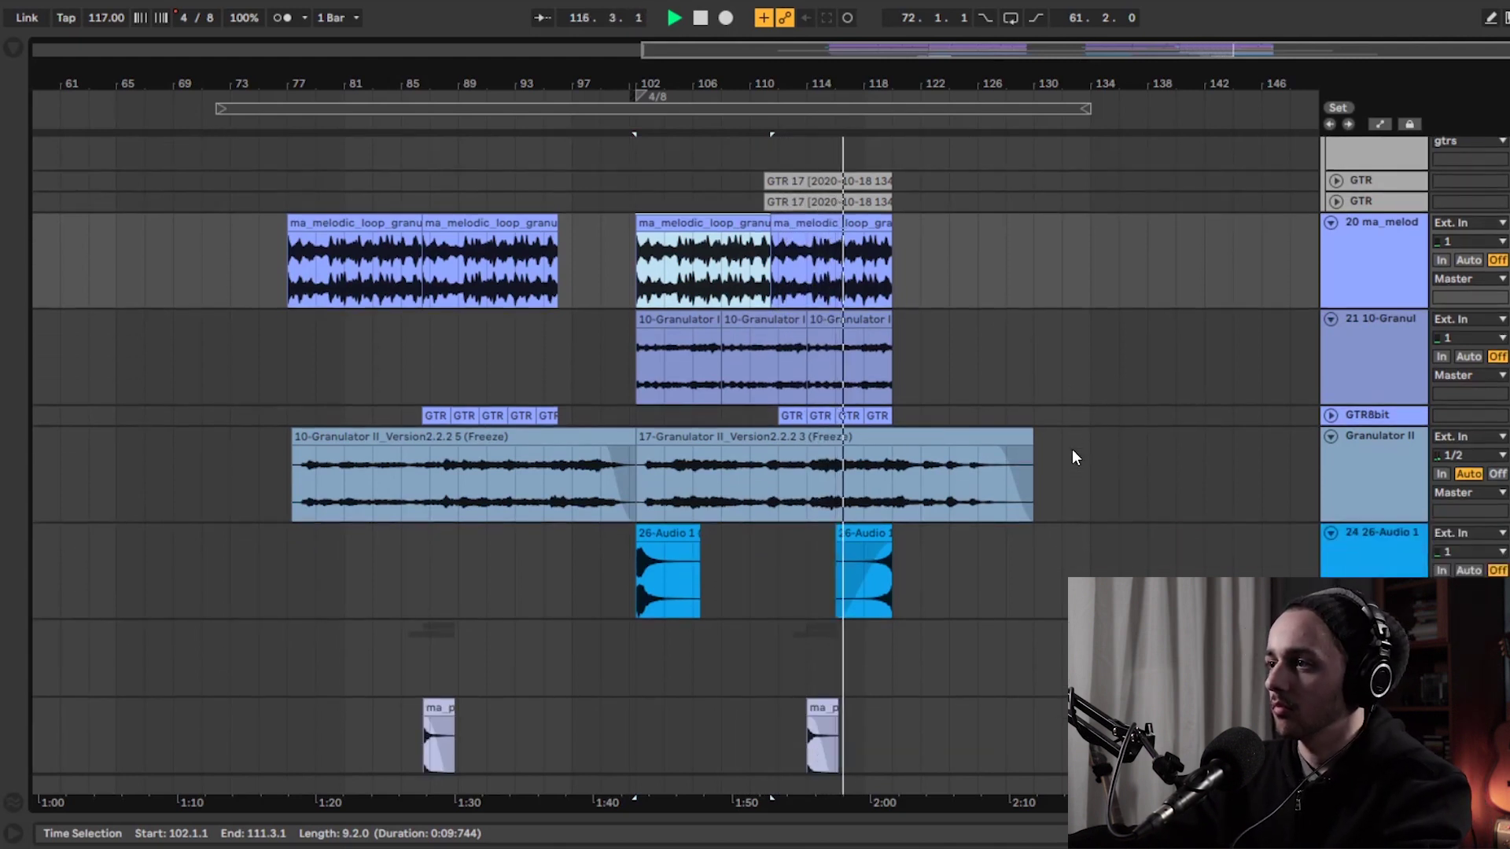
scroll(1072, 450, "down", 1)
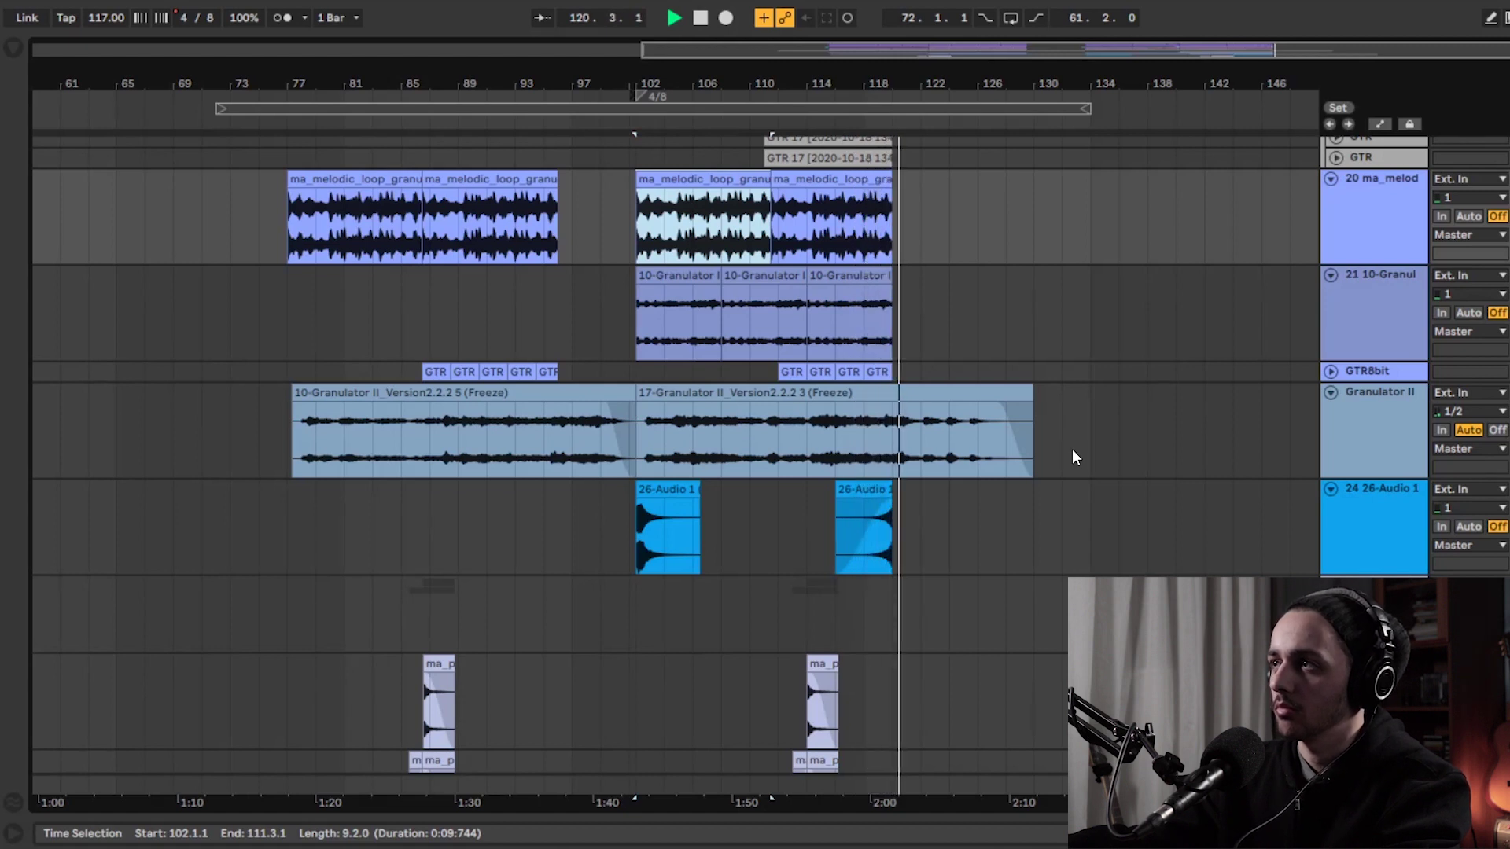
- Stop playback and place the insert marker at 134.1.1 on track 21, past the end of the clips
left_click(1089, 309)
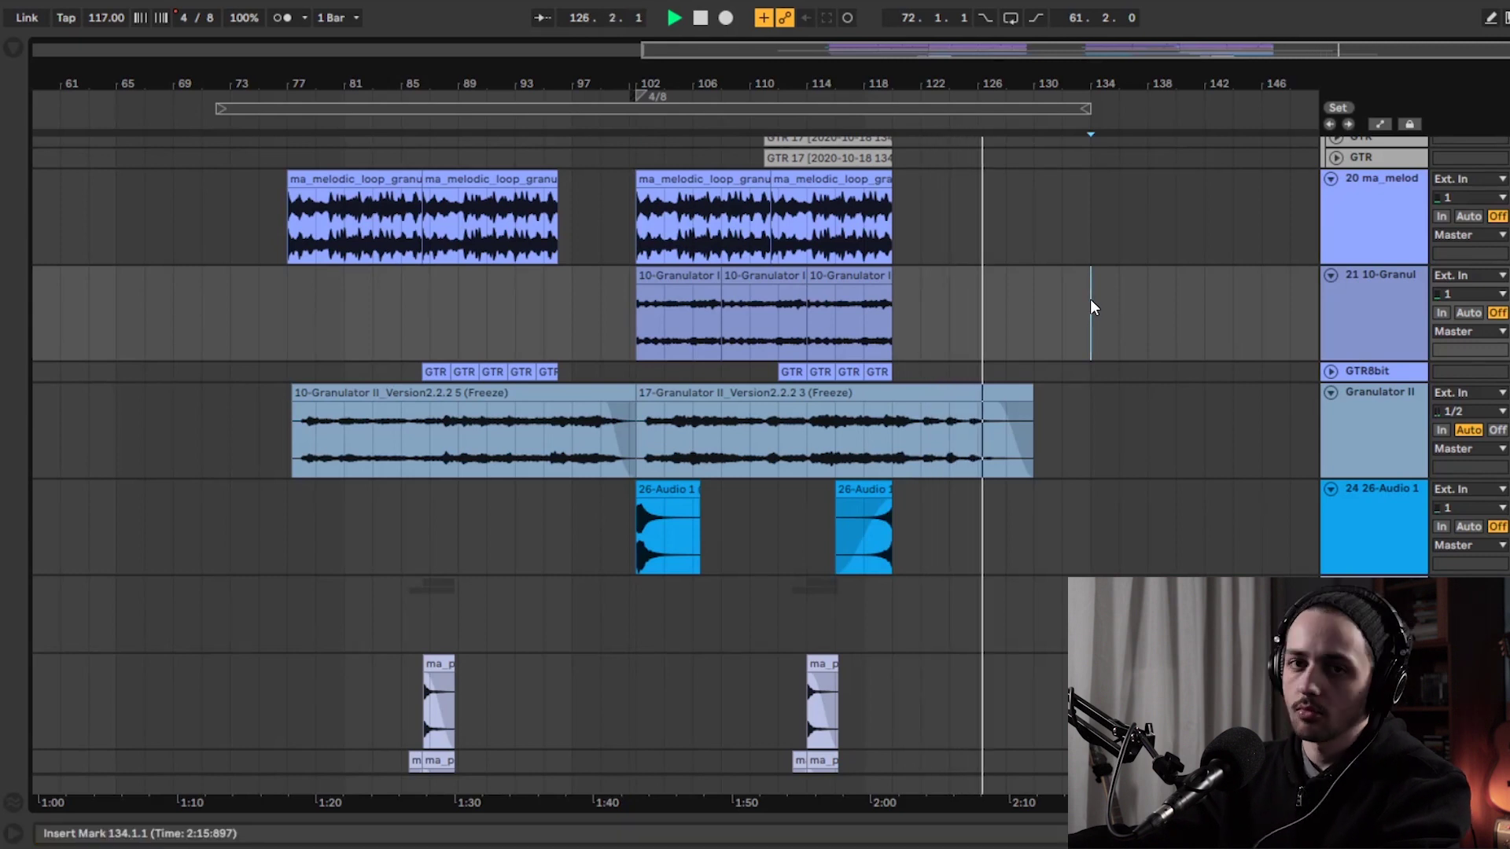
key("space")
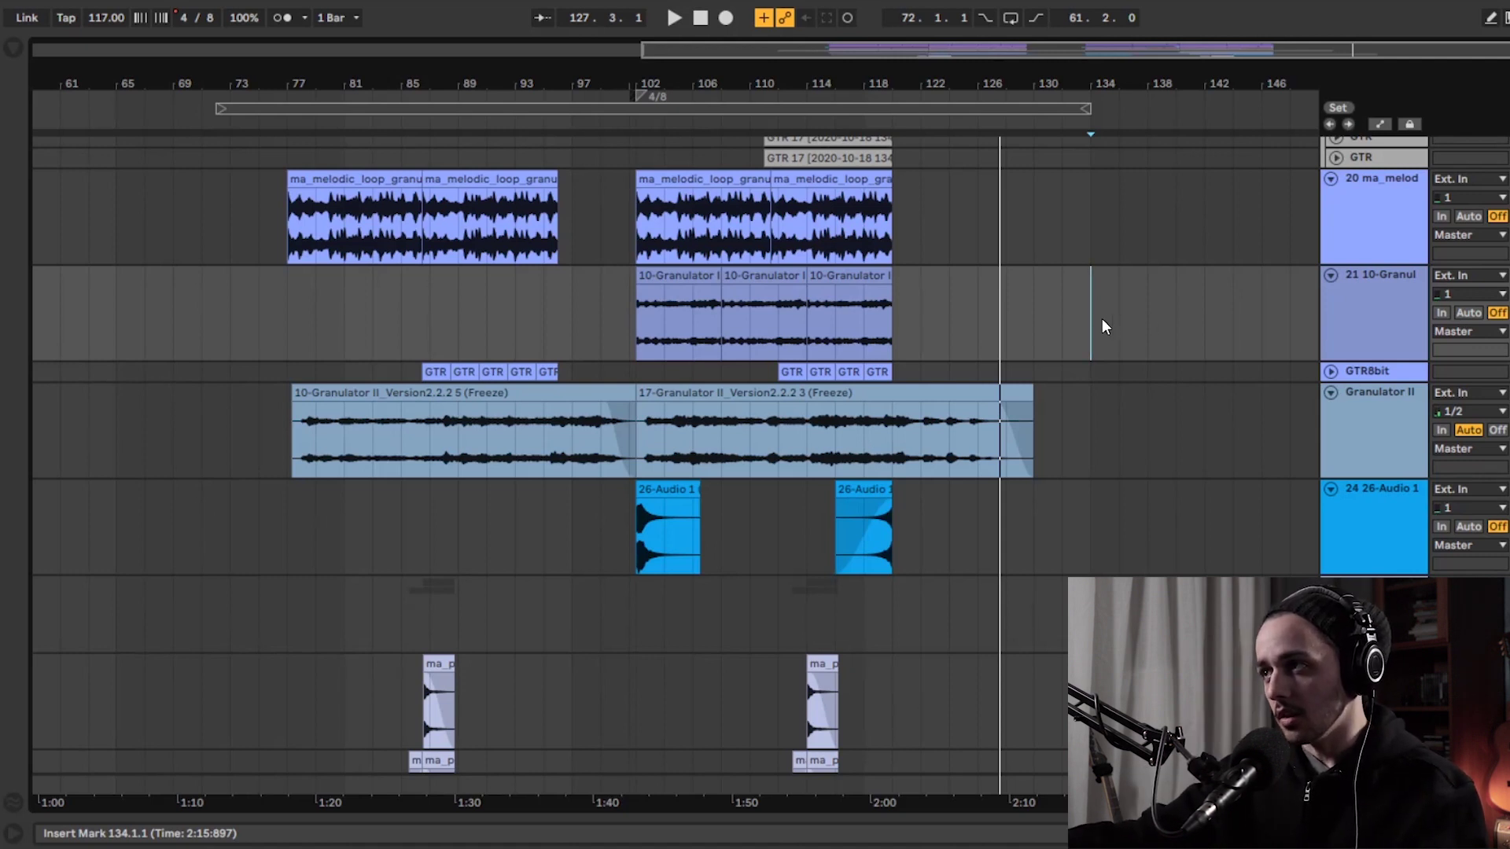
left_click(1092, 305)
scroll(635, 518, "up", 10)
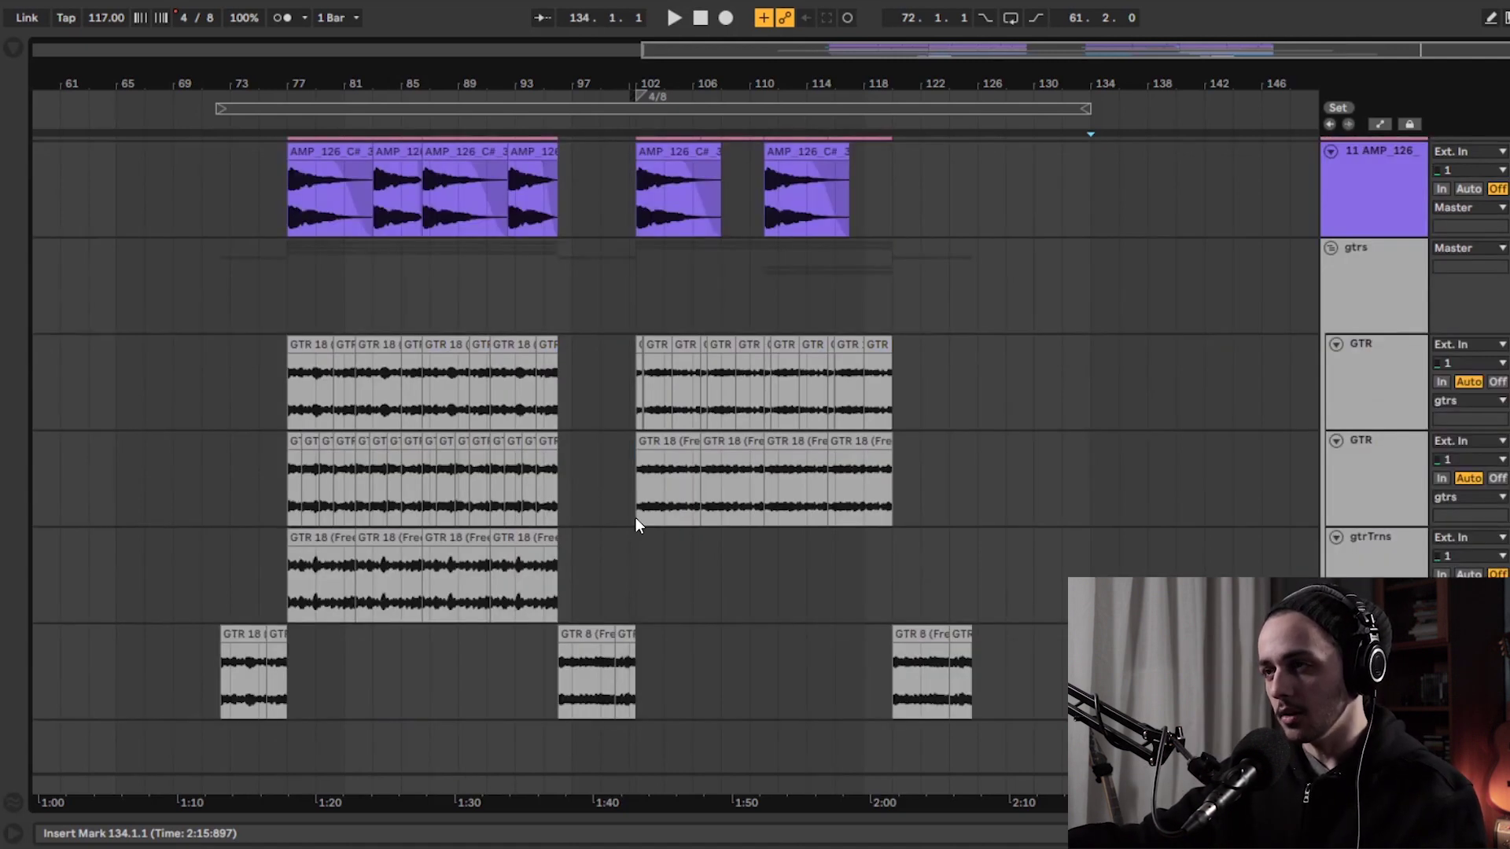